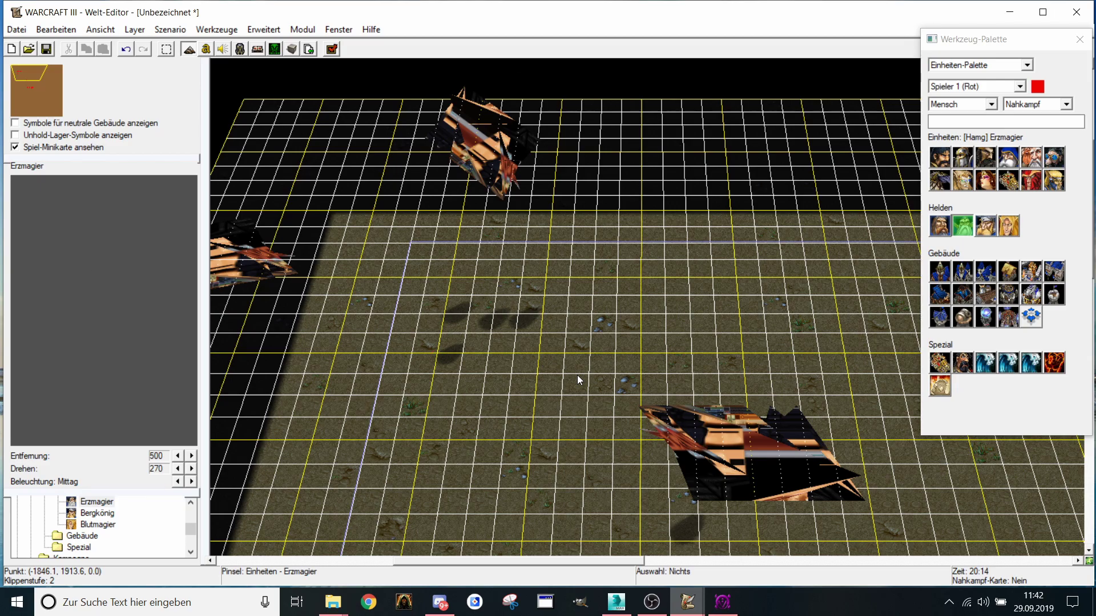
Step: Place an Erzmagier hero on the terrain near the existing units and choose the Paladin as the unit to place
scroll(503, 313, "up", 3)
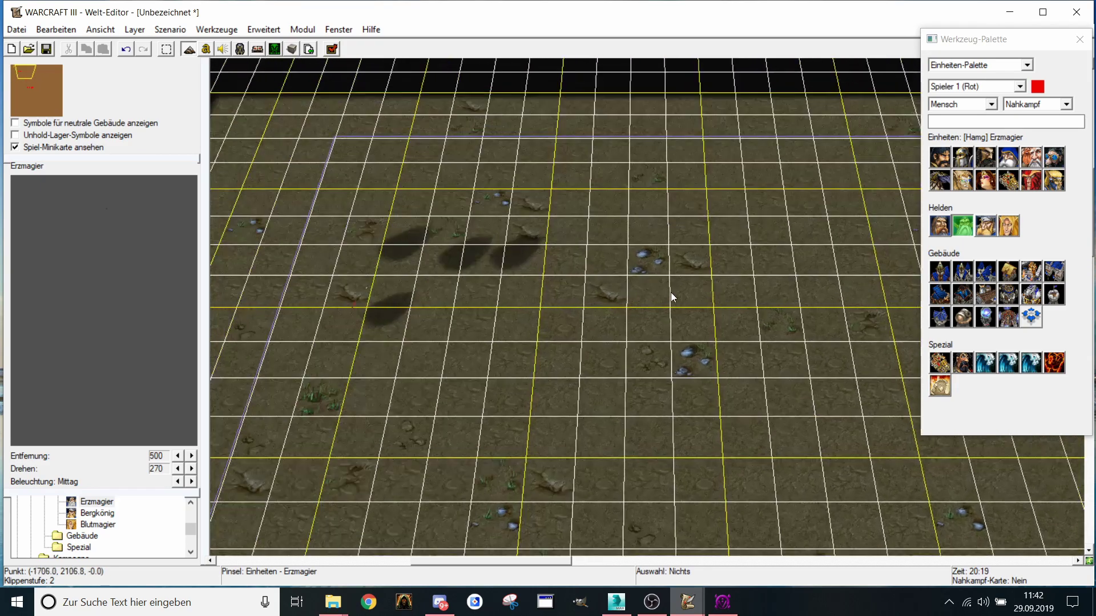
left_click(686, 293)
left_click(940, 229)
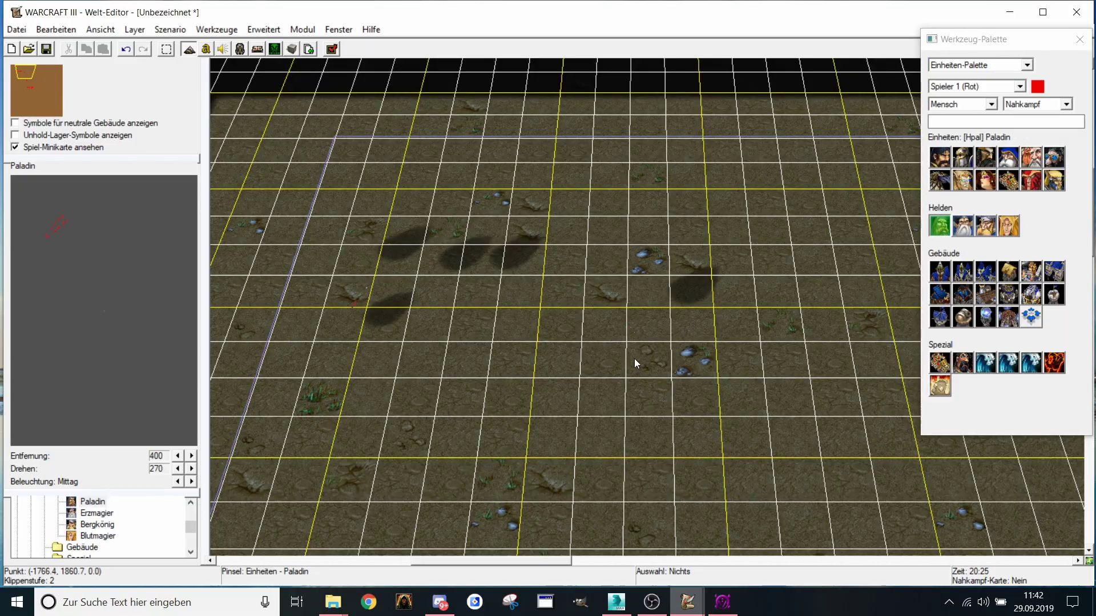
Step: Inspect the units placed across the map terrain, both up close and from a distance
scroll(532, 400, "down", 5)
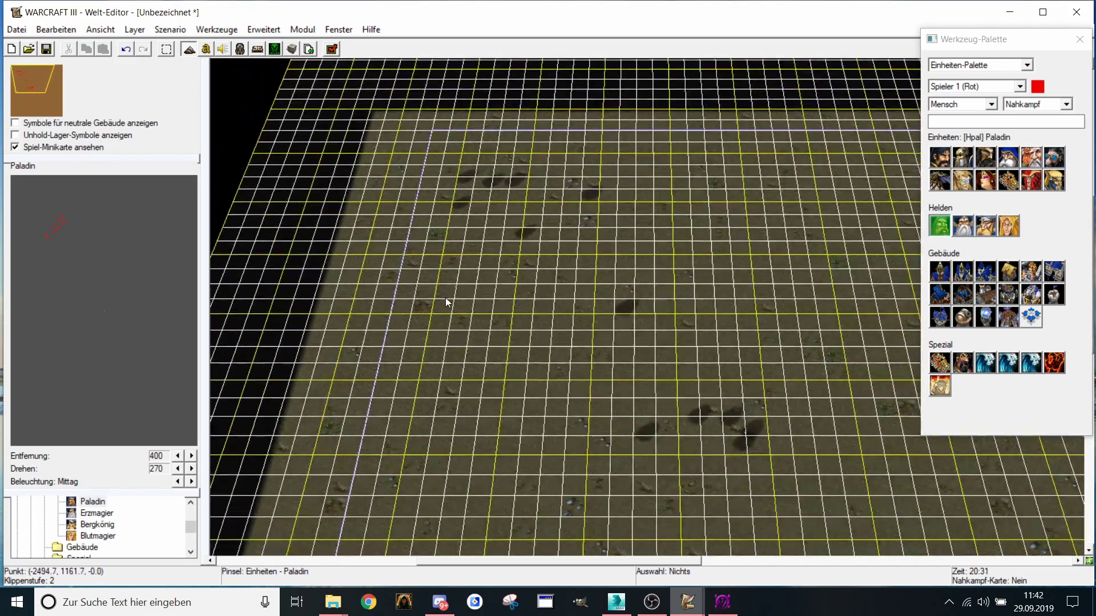
scroll(628, 358, "up", 4)
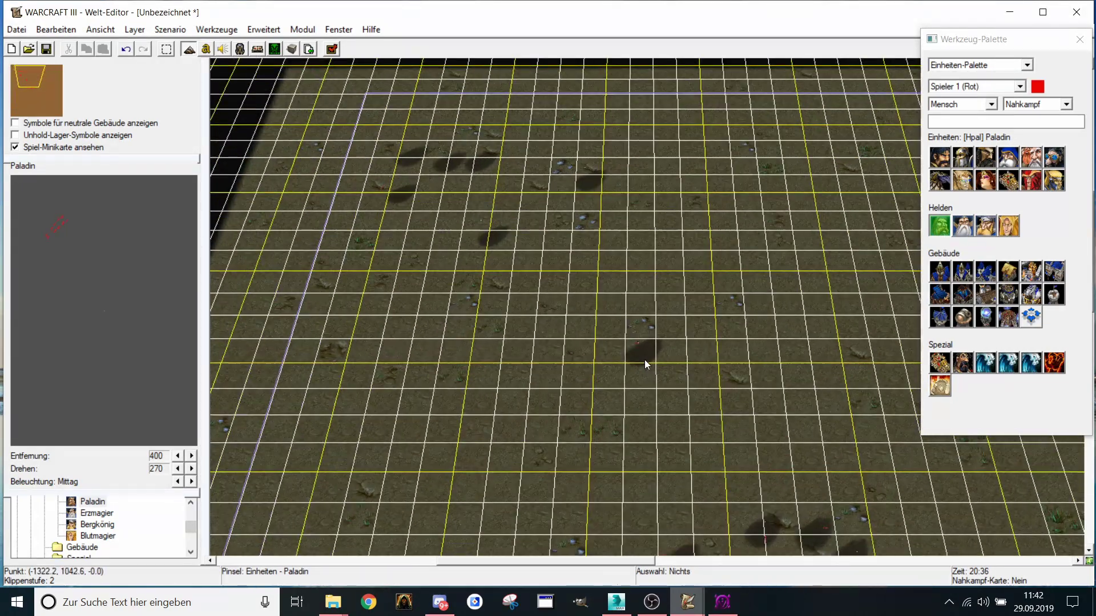
scroll(611, 285, "up", 3)
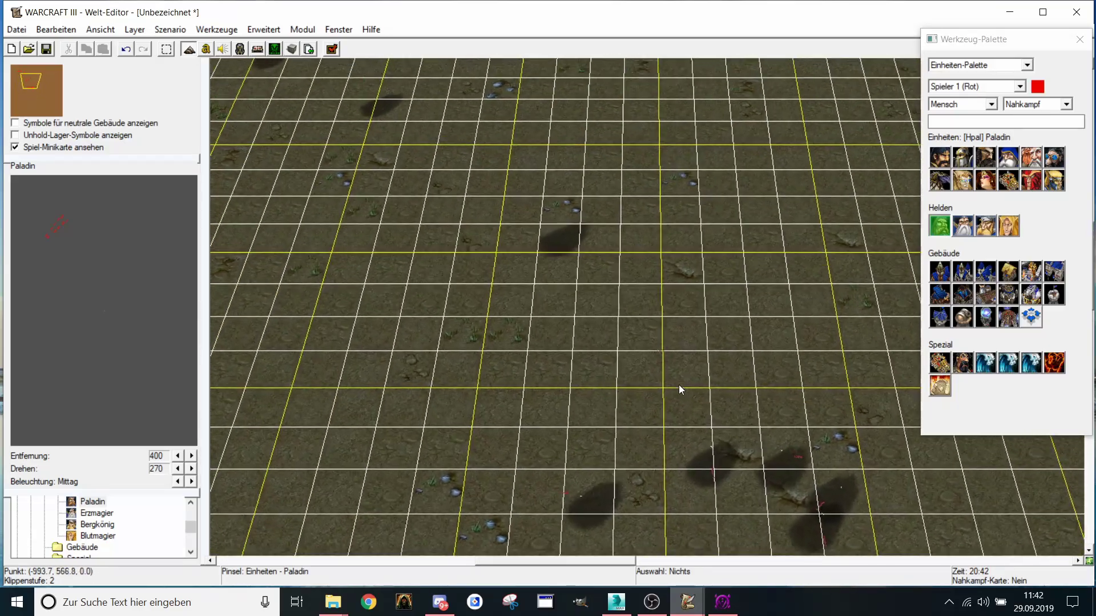
right_click_drag(429, 269, 485, 140)
scroll(511, 321, "down", 3)
scroll(508, 310, "up", 5)
scroll(536, 245, "down", 3)
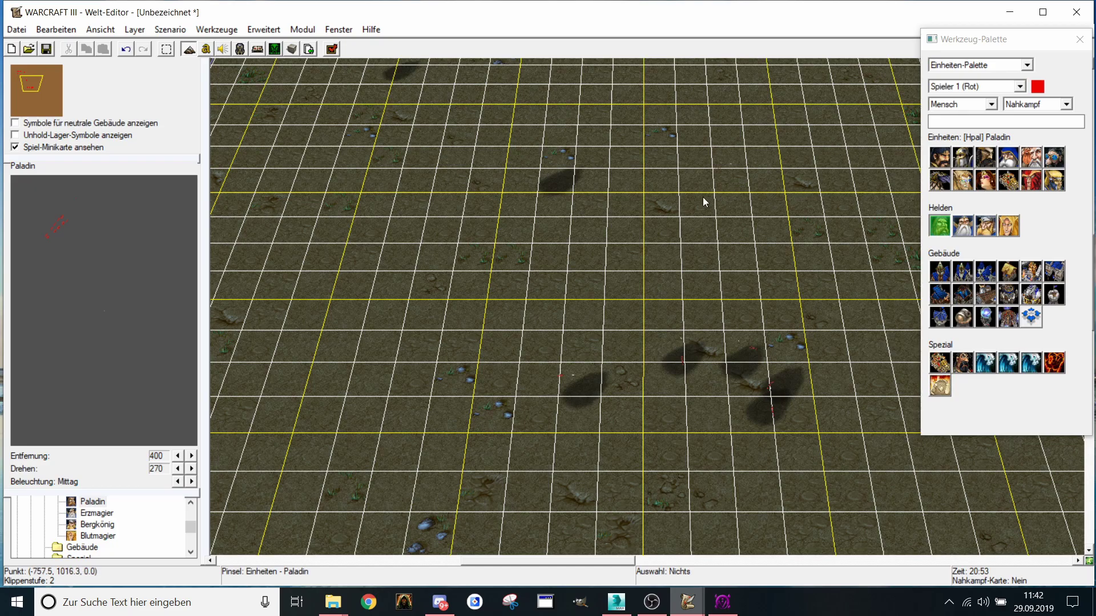
scroll(656, 209, "up", 4)
scroll(627, 217, "down", 3)
right_click_drag(623, 218, 751, 382)
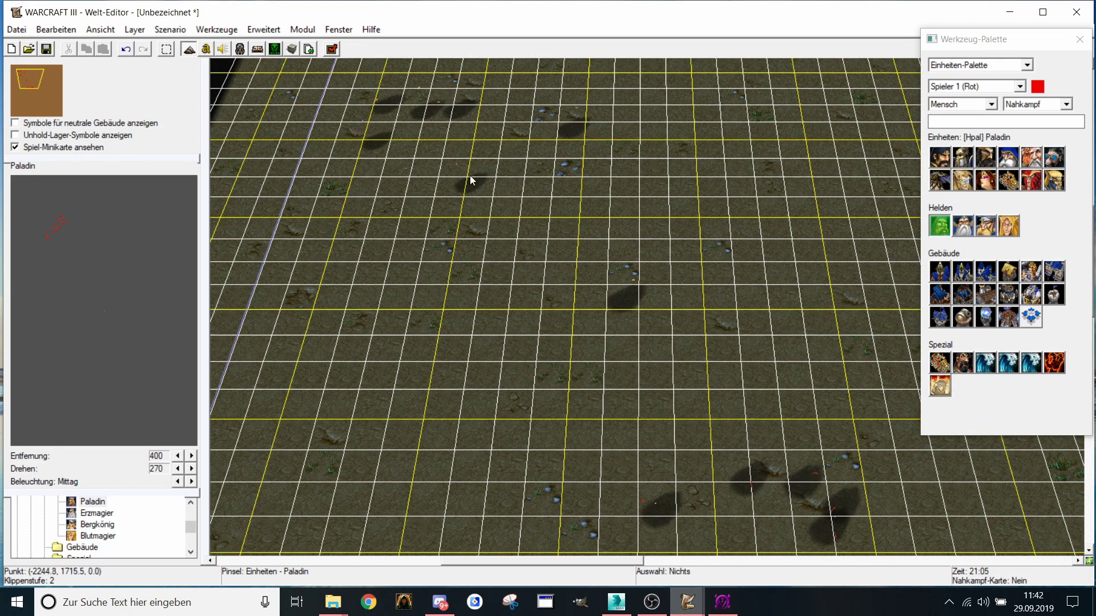
Step: Switch to MDL-editor and examine the Ace1.mdx character mesh from head to feet
left_click(1011, 10)
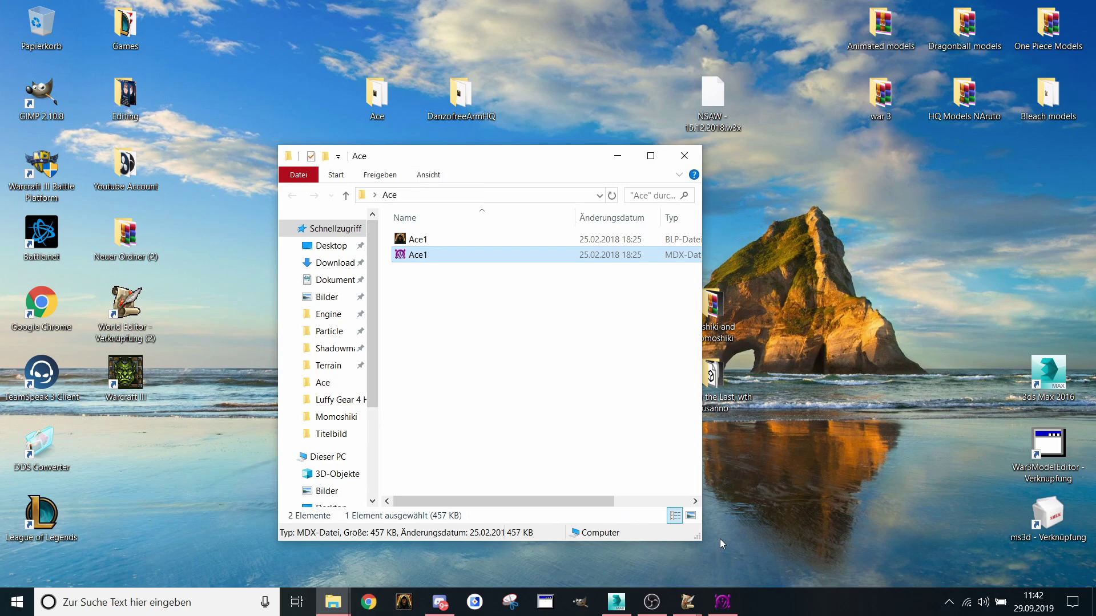
left_click(723, 600)
middle_click_drag(515, 217, 524, 165)
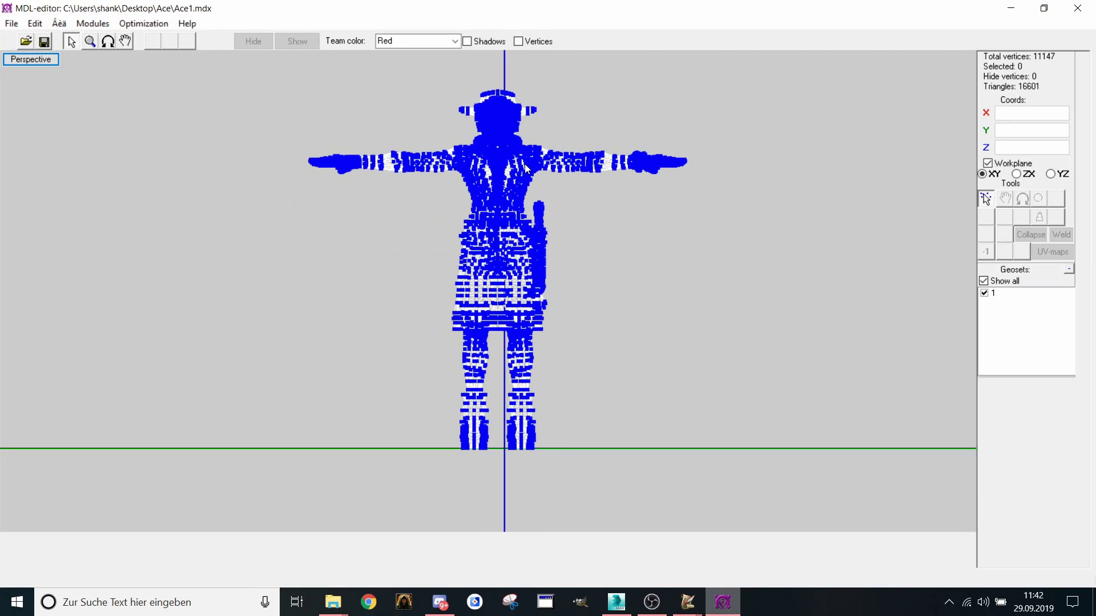
scroll(628, 196, "up", 3)
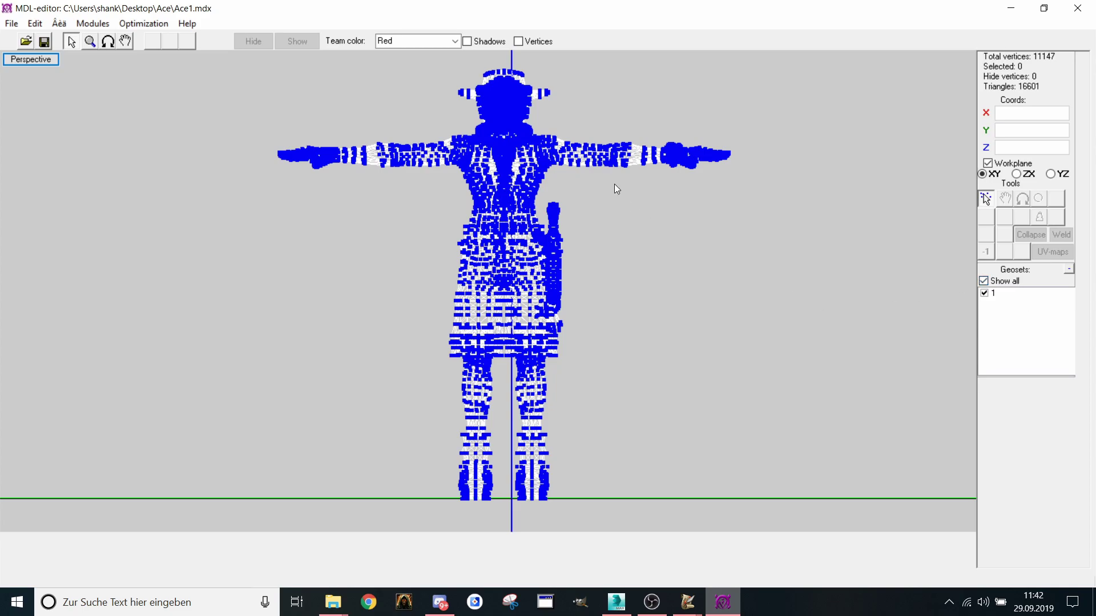
scroll(572, 170, "up", 2)
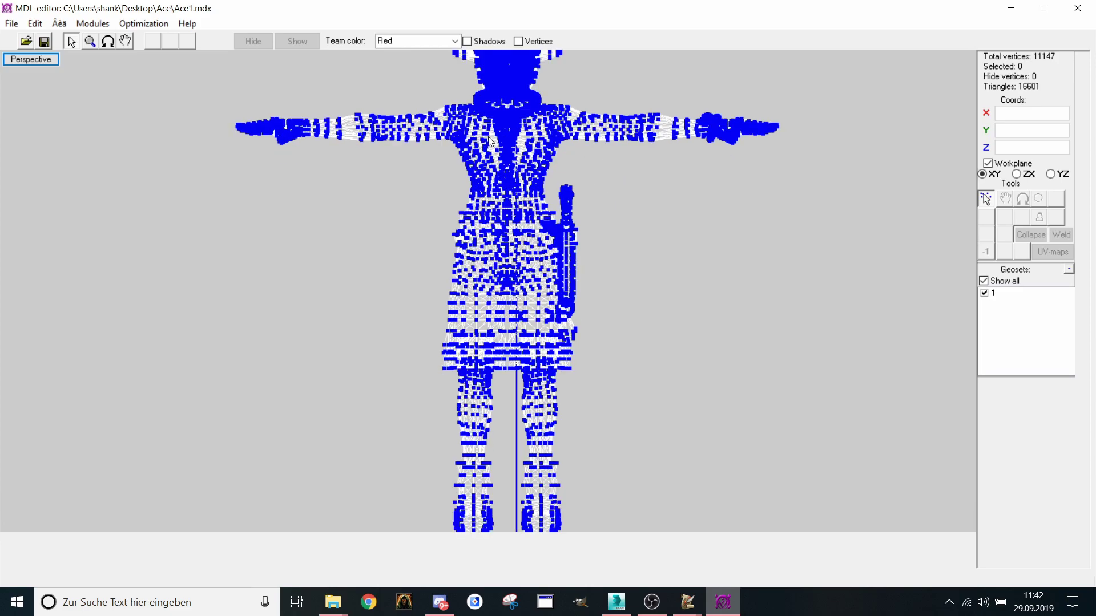
middle_click_drag(514, 149, 737, 254)
scroll(467, 248, "down", 4)
middle_click_drag(489, 244, 110, 93)
scroll(534, 258, "up", 2)
middle_click_drag(394, 225, 511, 308)
scroll(526, 254, "up", 8)
scroll(525, 239, "down", 8)
middle_click_drag(528, 206, 496, 185)
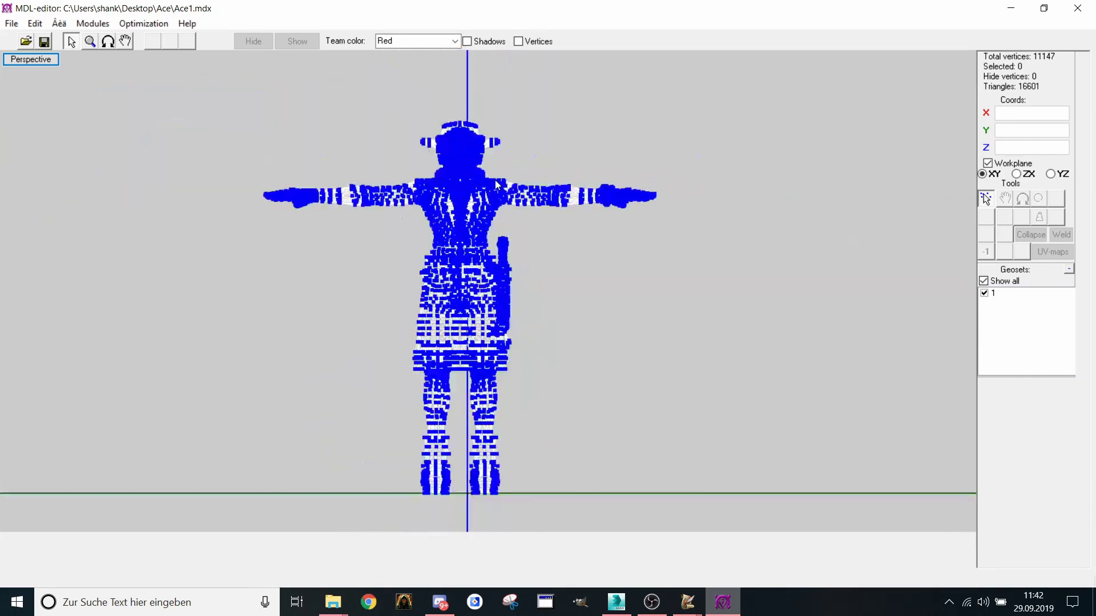
scroll(496, 184, "up", 3)
scroll(498, 160, "down", 2)
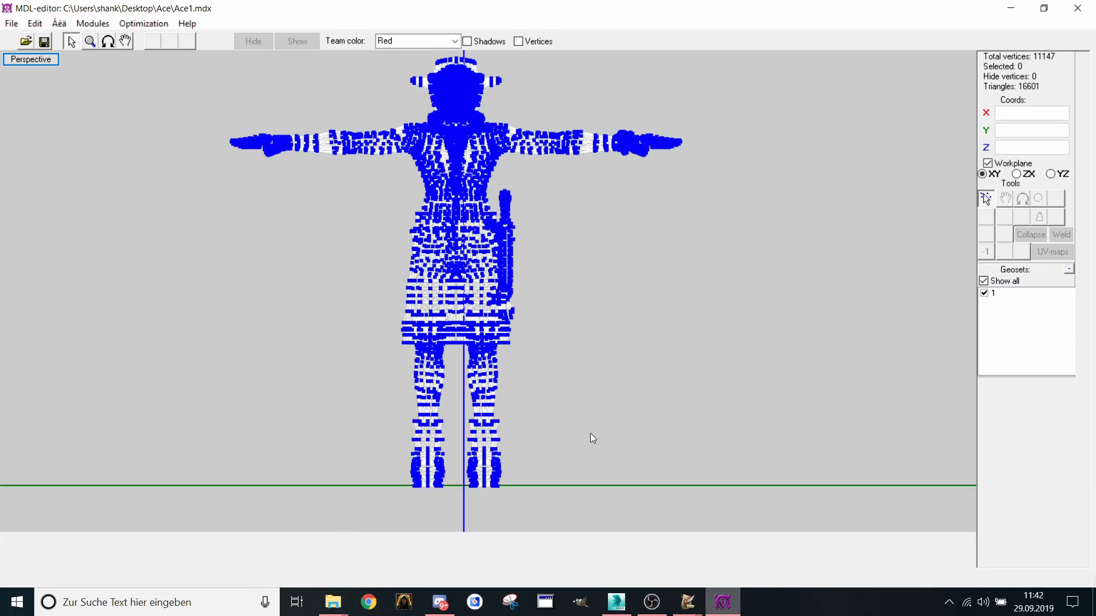
Step: Switch to 3ds Max and import the Ace1 model from the Desktop's Ace folder with the NeoDex importer in Standard Mode
left_click(616, 602)
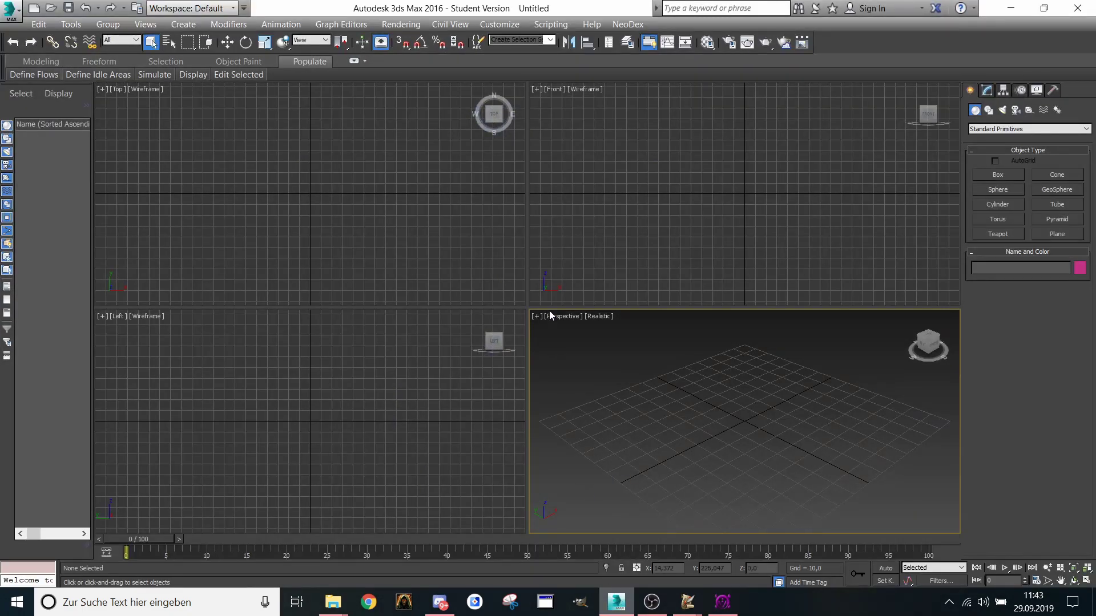
left_click(627, 25)
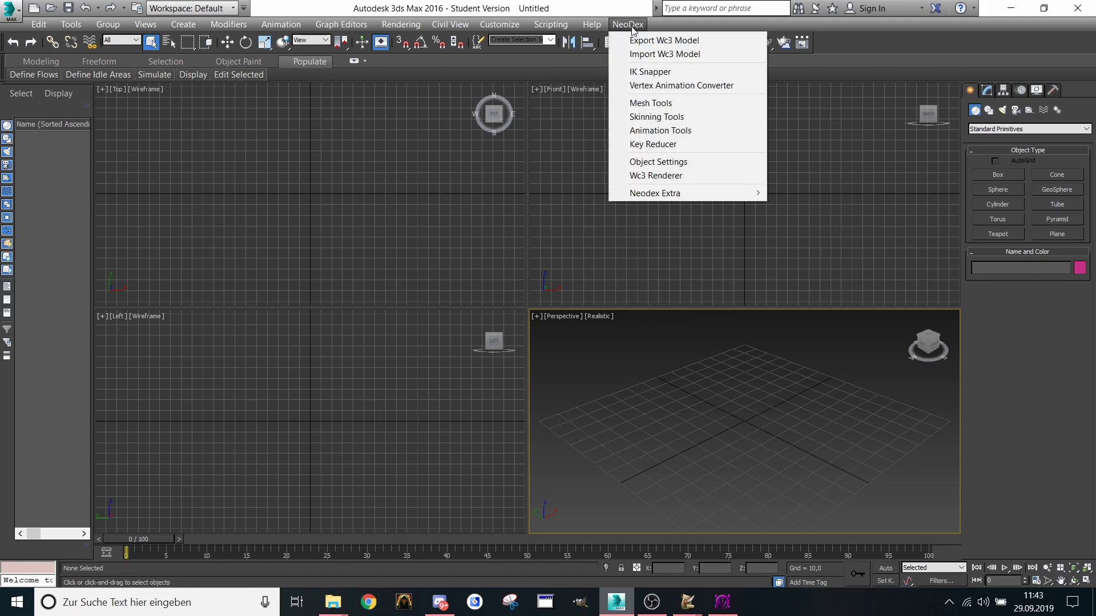
left_click(651, 54)
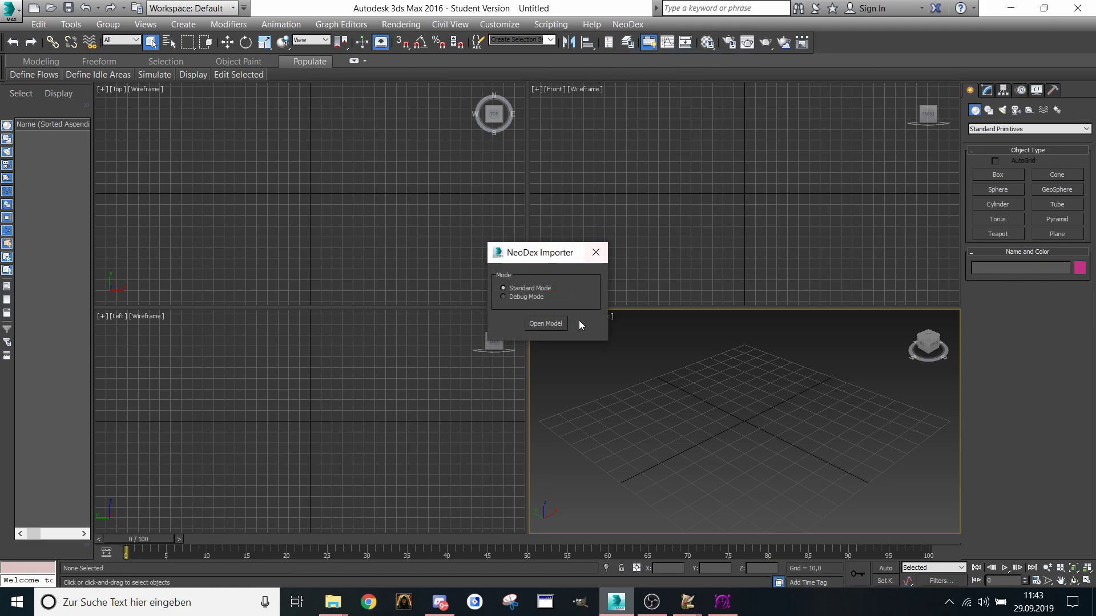
left_click(546, 324)
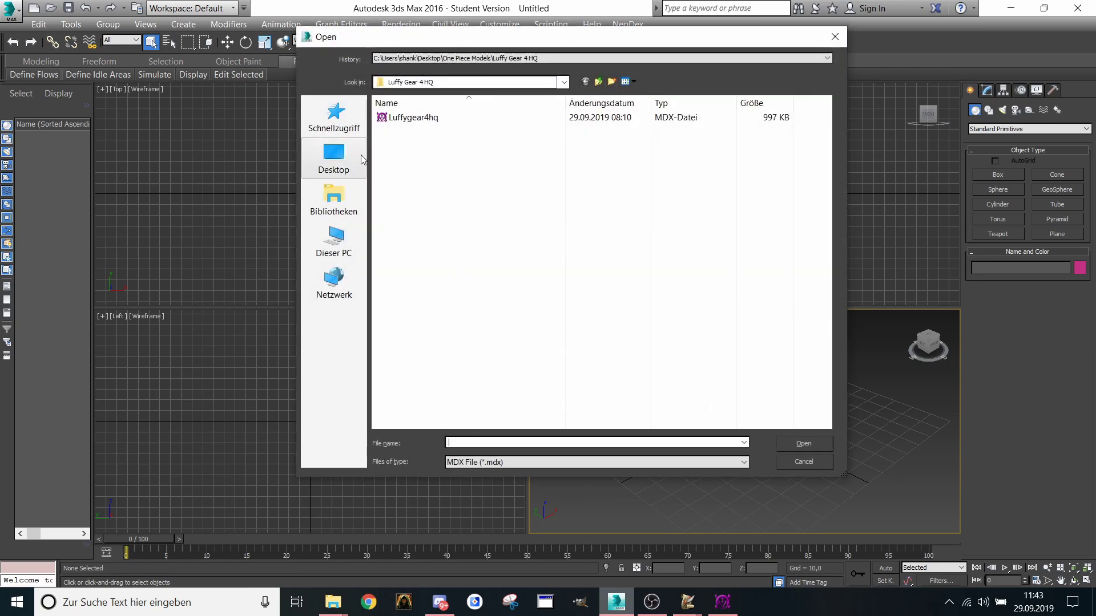
left_click(351, 161)
double_click(417, 180)
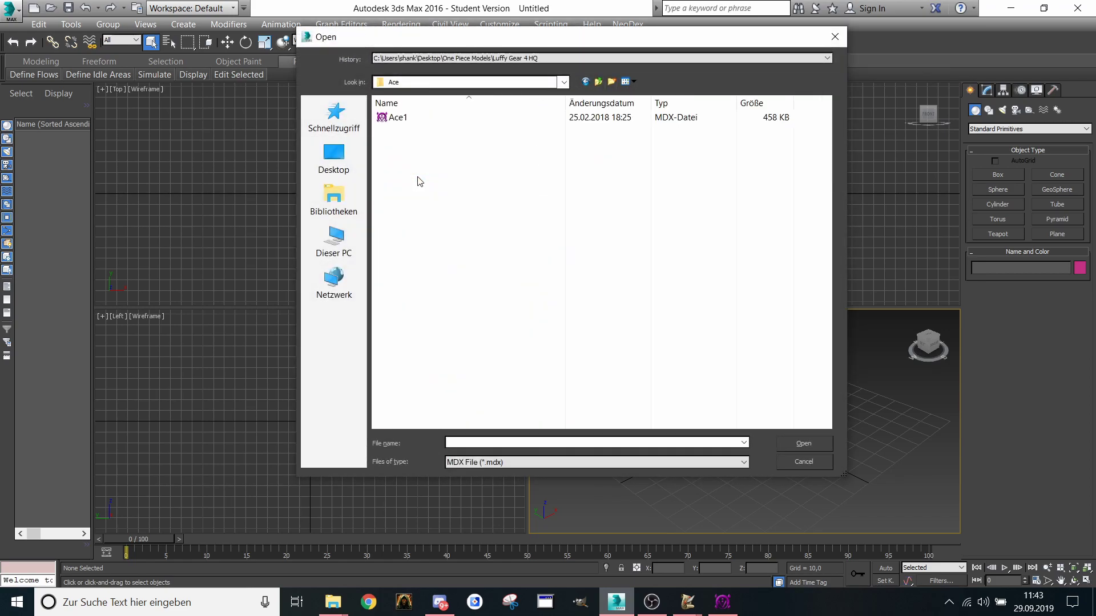
double_click(400, 118)
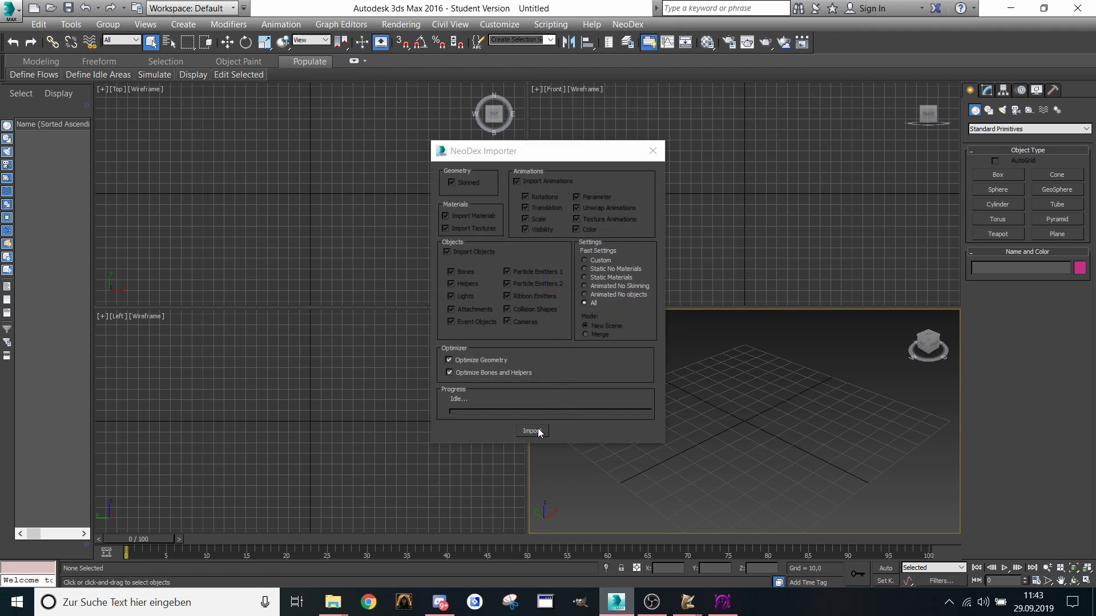
left_click(531, 431)
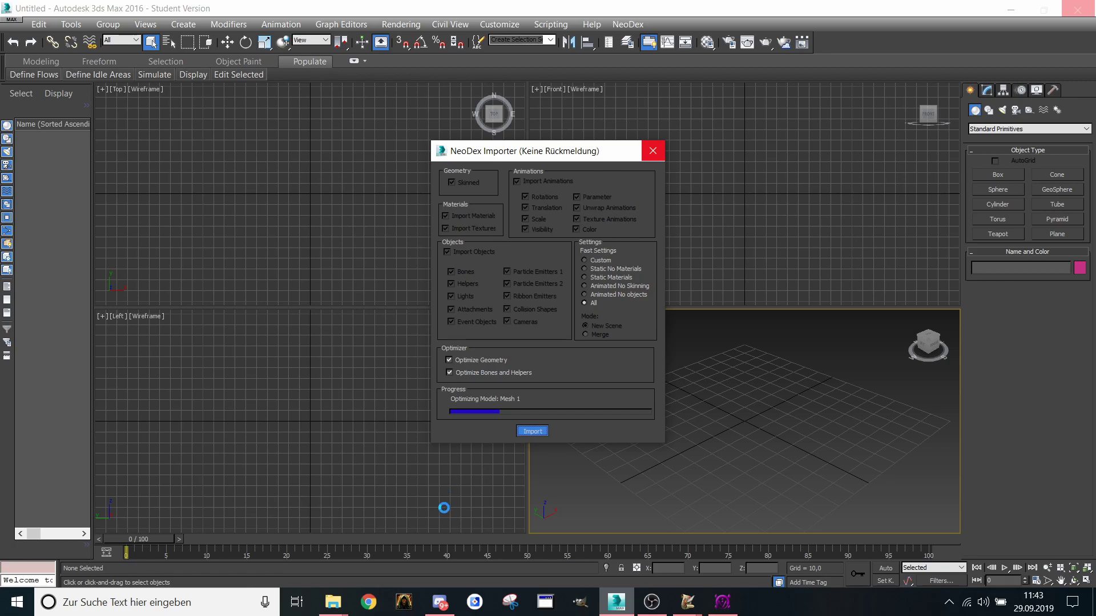
Step: Bring up the Ace folder in File Explorer and open the Ace1 BLP texture in Warcraft 3 Viewer
mouse_move(338, 606)
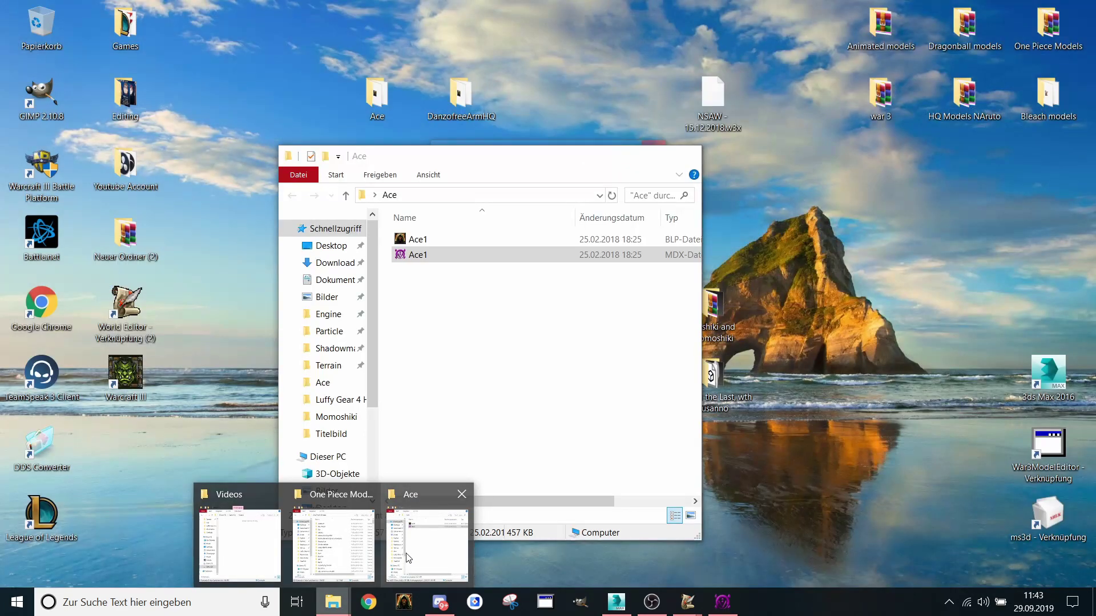
left_click(405, 566)
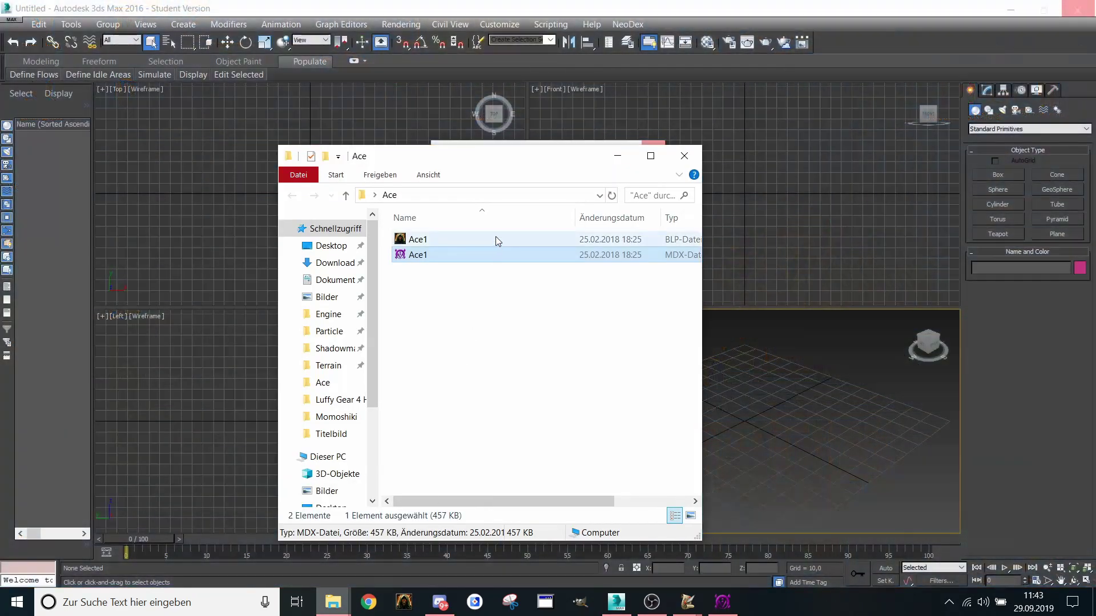
left_click_drag(481, 166, 431, 133)
left_click(415, 207)
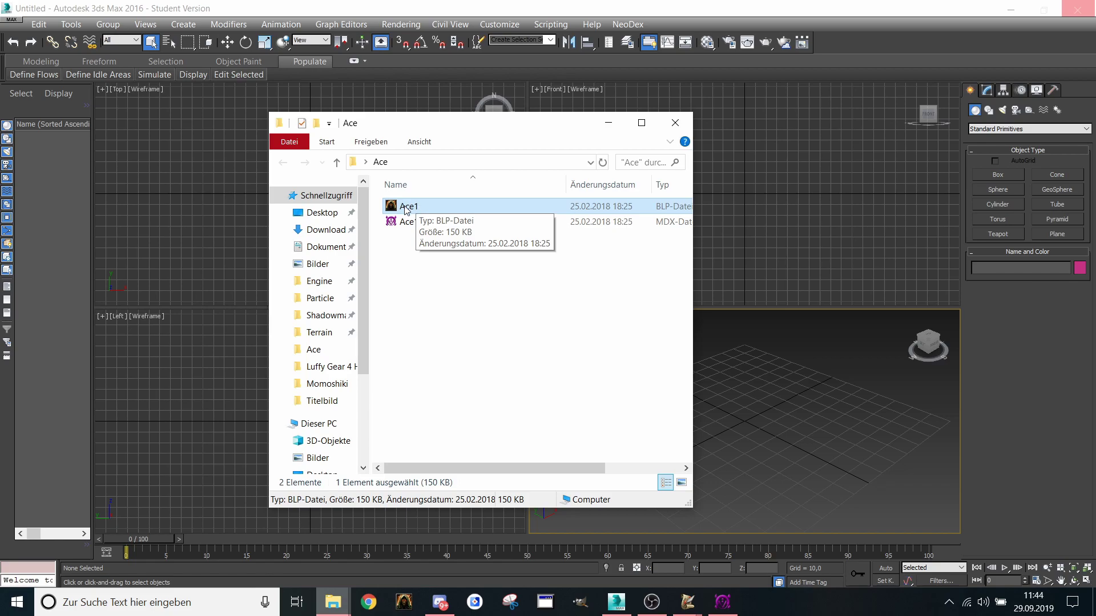
key("Return")
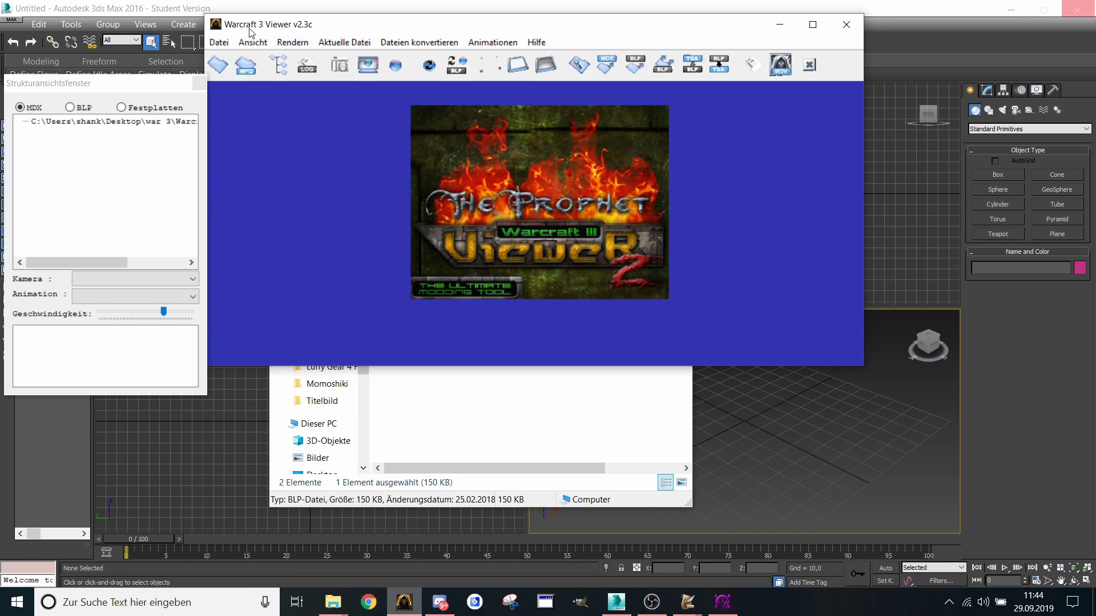
Step: Start a BLP texture conversion and choose Ace1 from the Desktop's Ace folder as the source
left_click(711, 71)
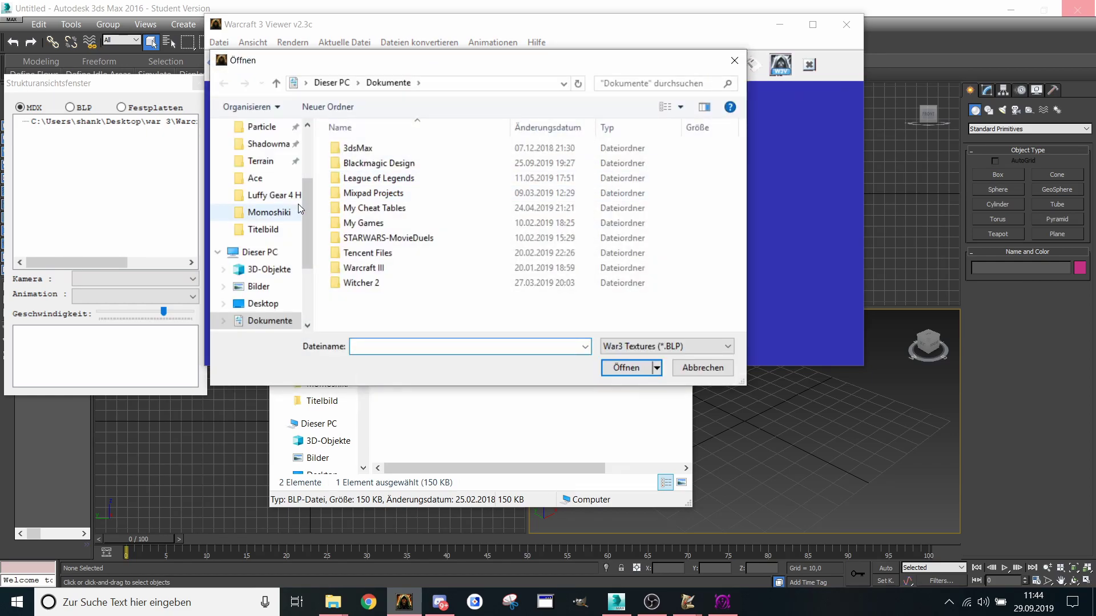
scroll(260, 229, "up", 3)
left_click(262, 155)
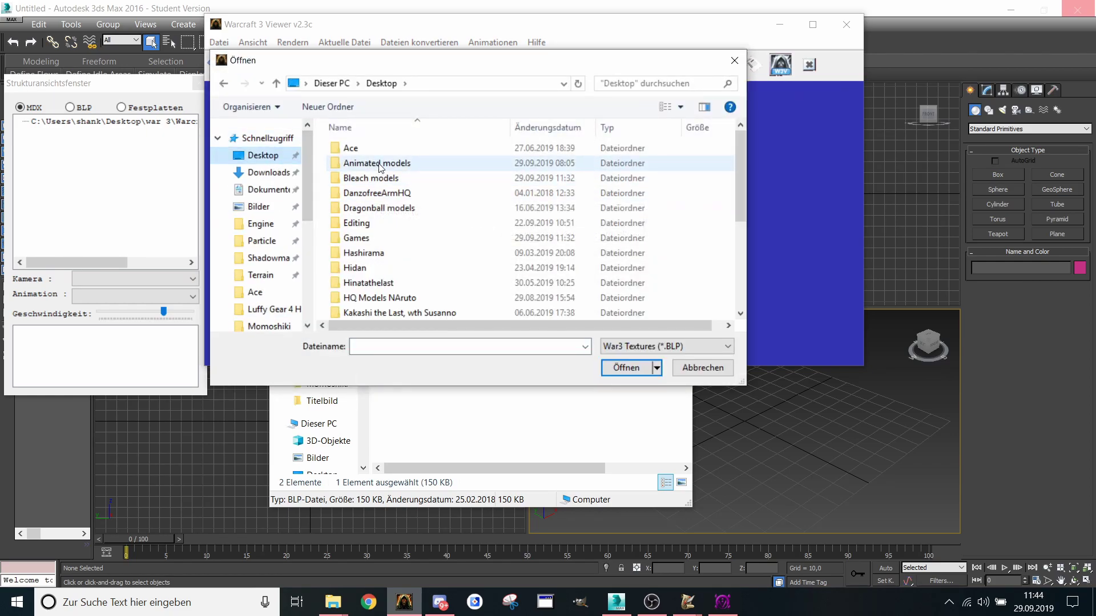
double_click(353, 149)
double_click(352, 148)
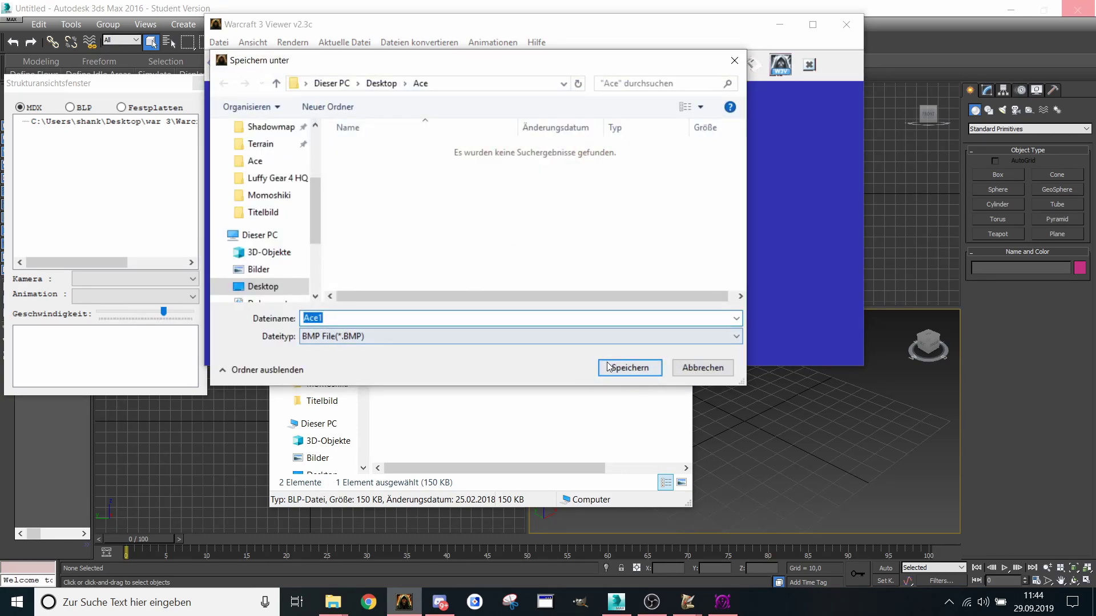
Step: Save the converted texture as Ace1 in the Ace folder with the BMP file type and minimize the viewer
left_click(580, 337)
left_click(501, 375)
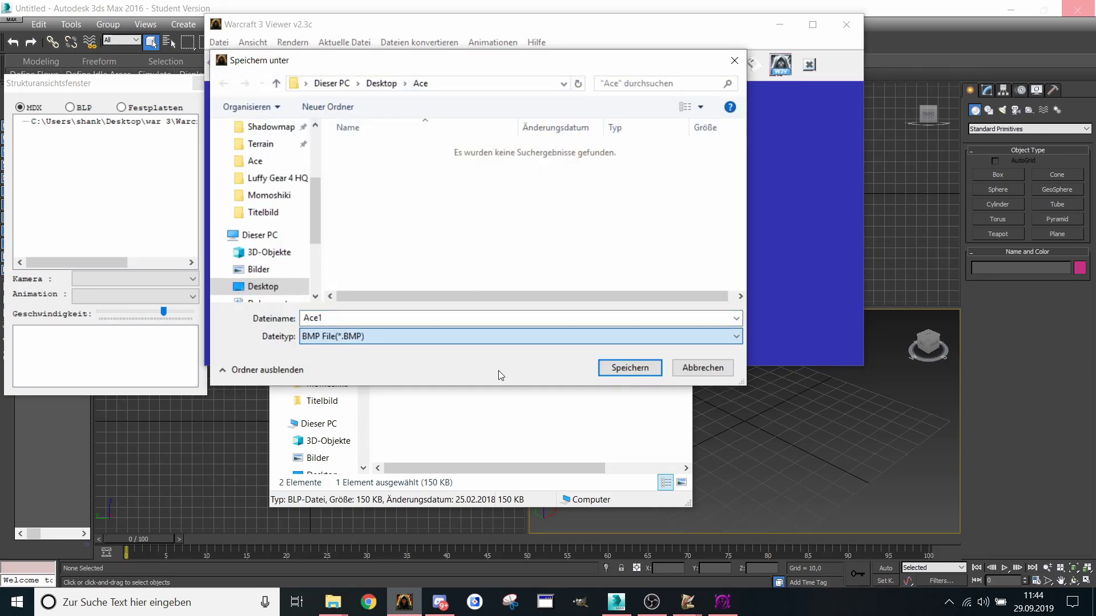
left_click(631, 367)
left_click(520, 255)
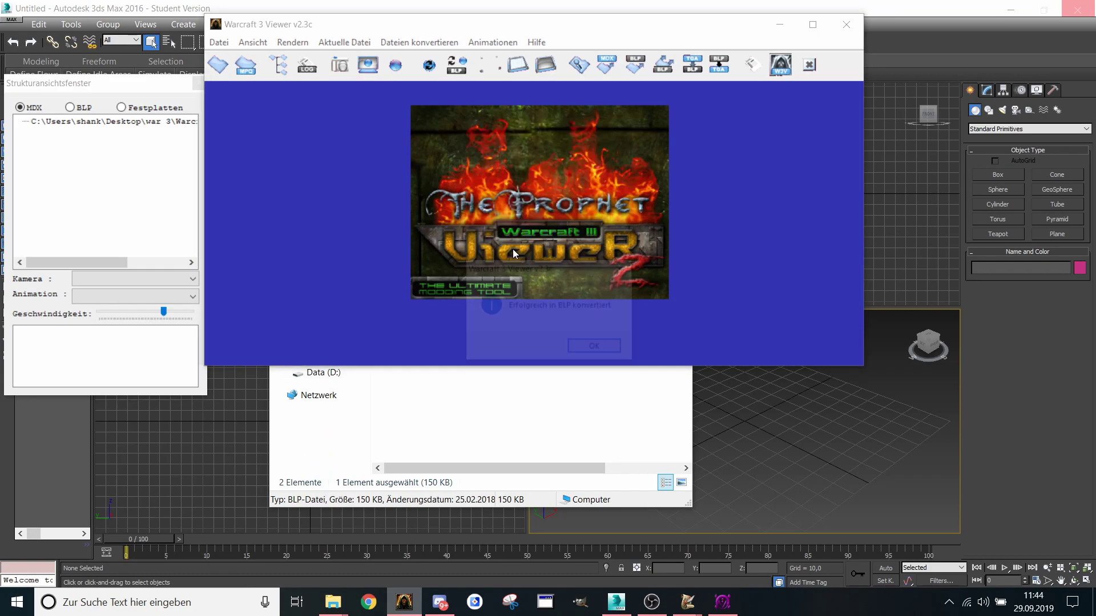
left_click(591, 346)
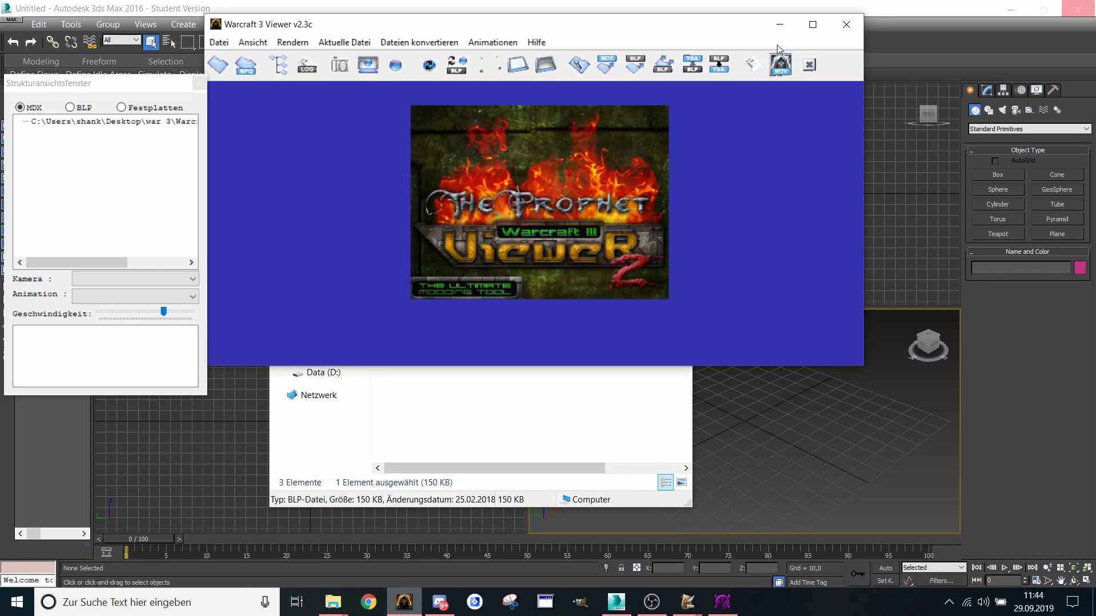
left_click(780, 25)
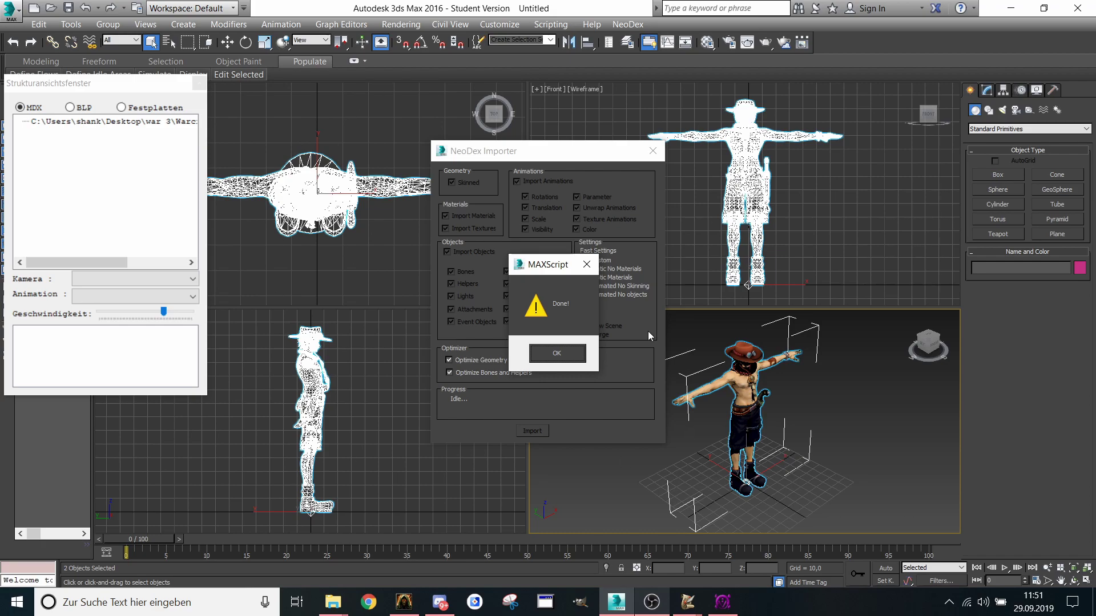
Step: Dismiss the viewer's leftover structure window and acknowledge the finished NeoDex import in 3ds Max
left_click(404, 601)
right_click(408, 600)
left_click(400, 577)
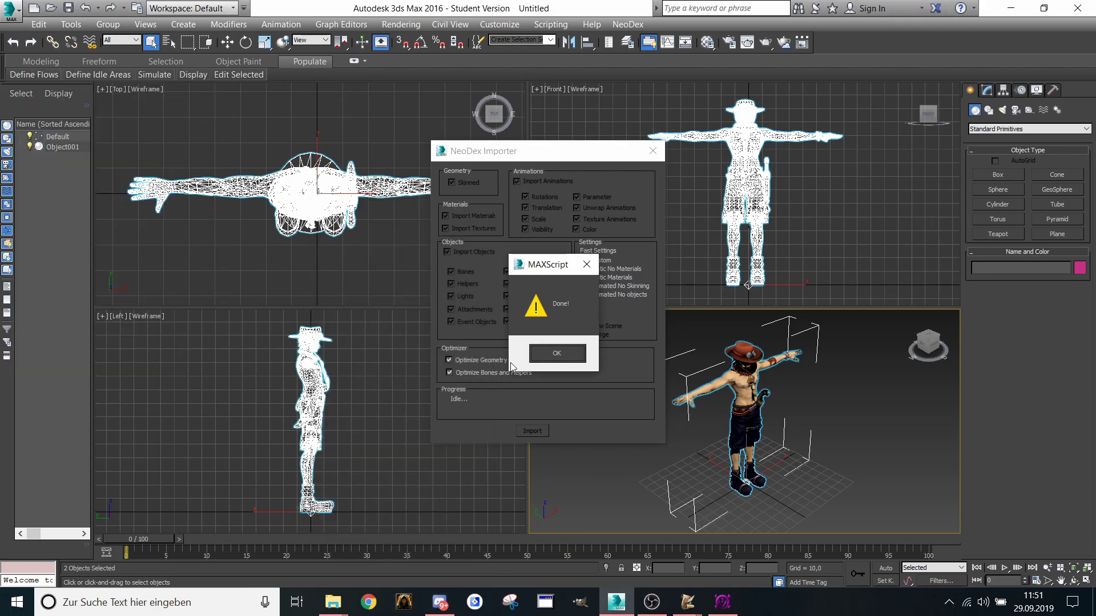
left_click(556, 354)
Step: Show the perspective view from the front, maximize that viewport and frame the character's upper body
left_click(927, 344)
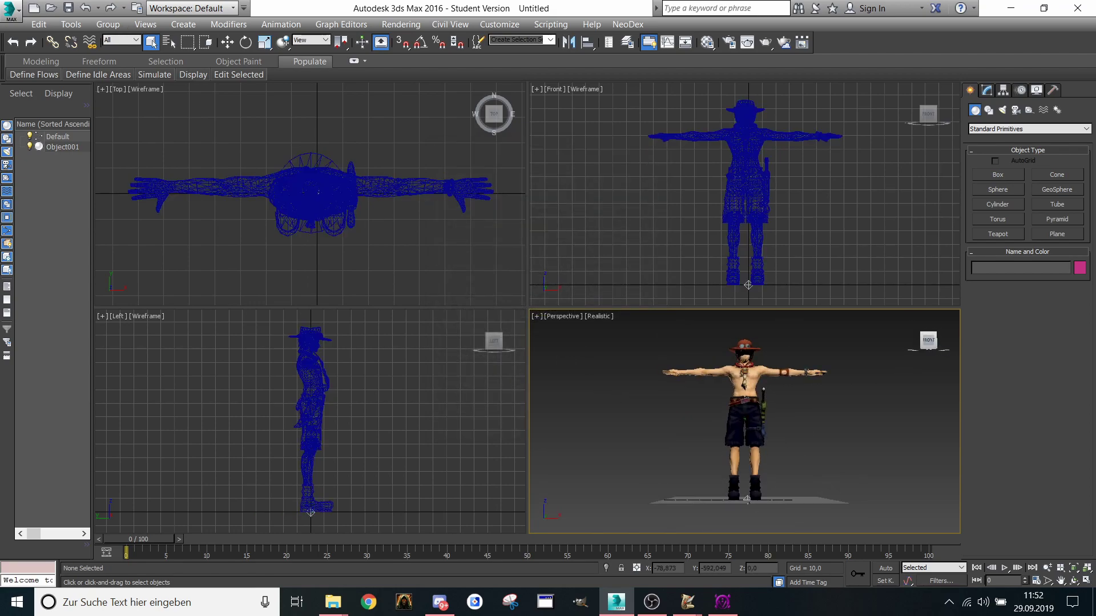
left_click(535, 316)
left_click(538, 331)
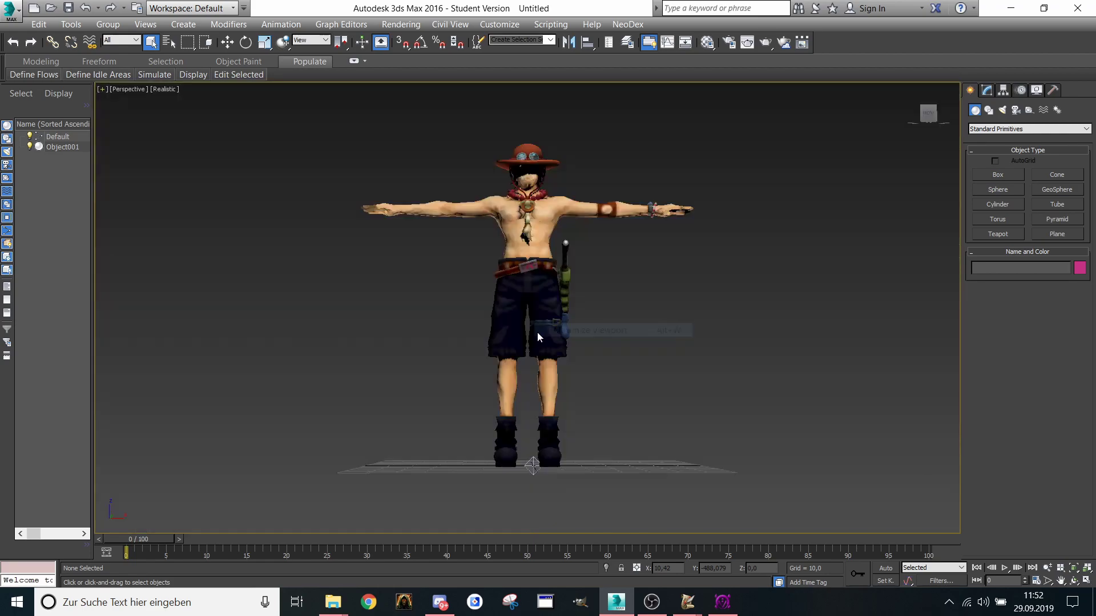
middle_click_drag(538, 337, 558, 432)
scroll(558, 401, "up", 2)
scroll(558, 431, "up", 2)
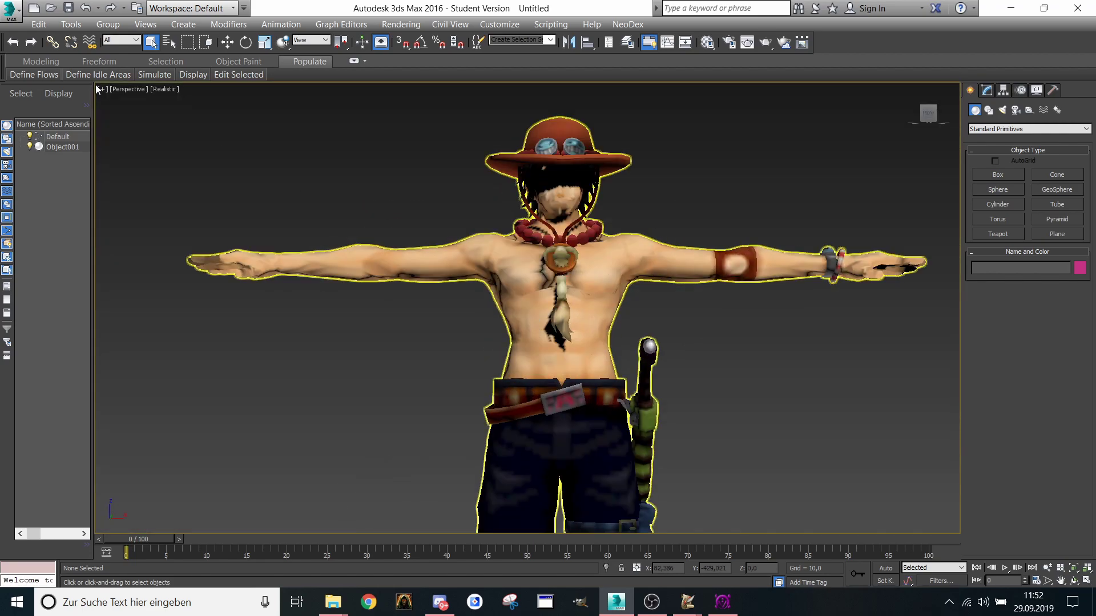
Step: Change the perspective view's shading to Consistent Colors and check the character's face and upper body
left_click(166, 97)
left_click(165, 89)
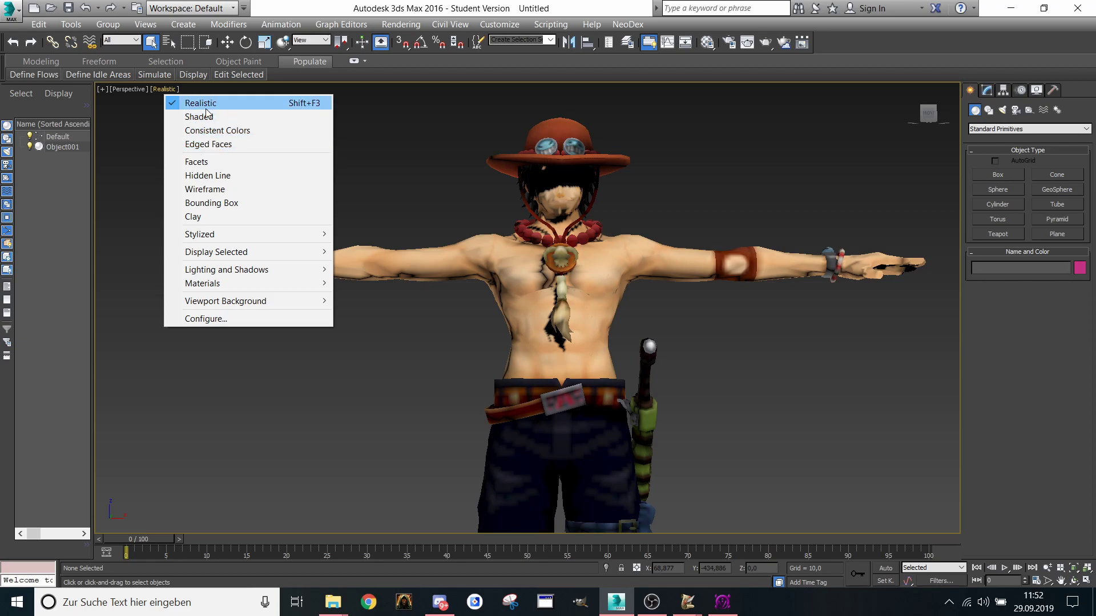
left_click(228, 131)
middle_click_drag(429, 203, 408, 269)
scroll(413, 260, "up", 3)
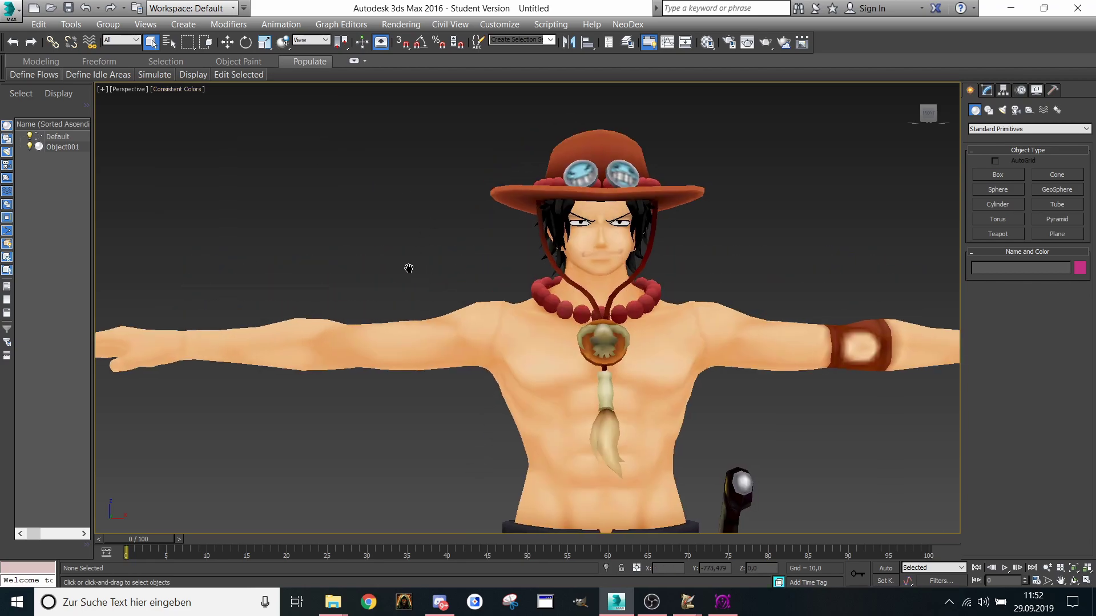
scroll(464, 278, "down", 3)
scroll(530, 320, "up", 2)
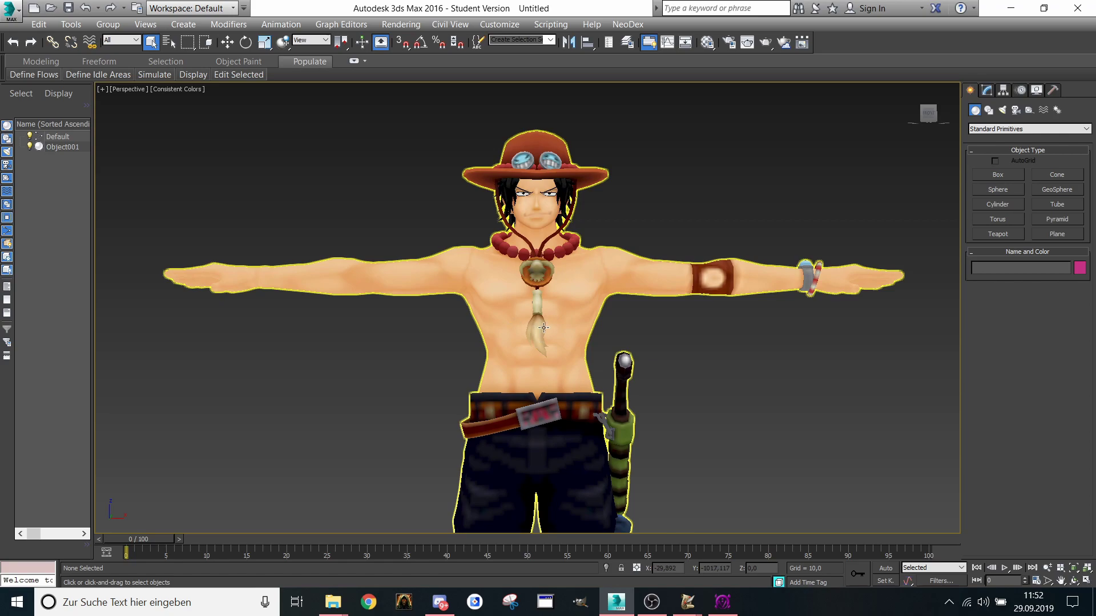
scroll(557, 248, "up", 2)
Step: Select the whole character mesh, Object001
left_click(567, 279)
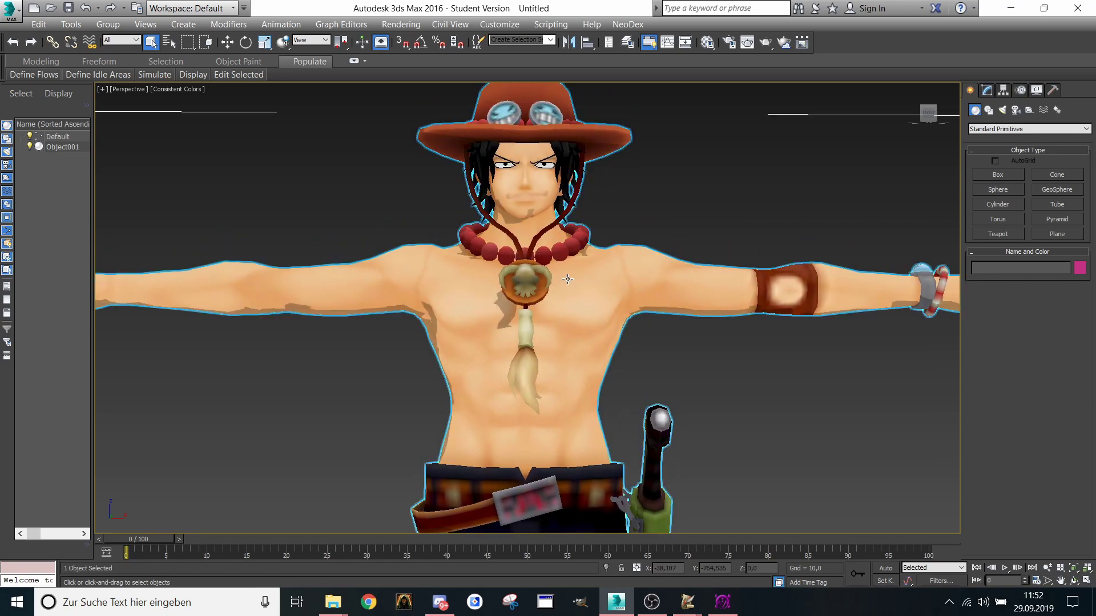
scroll(400, 178, "down", 3)
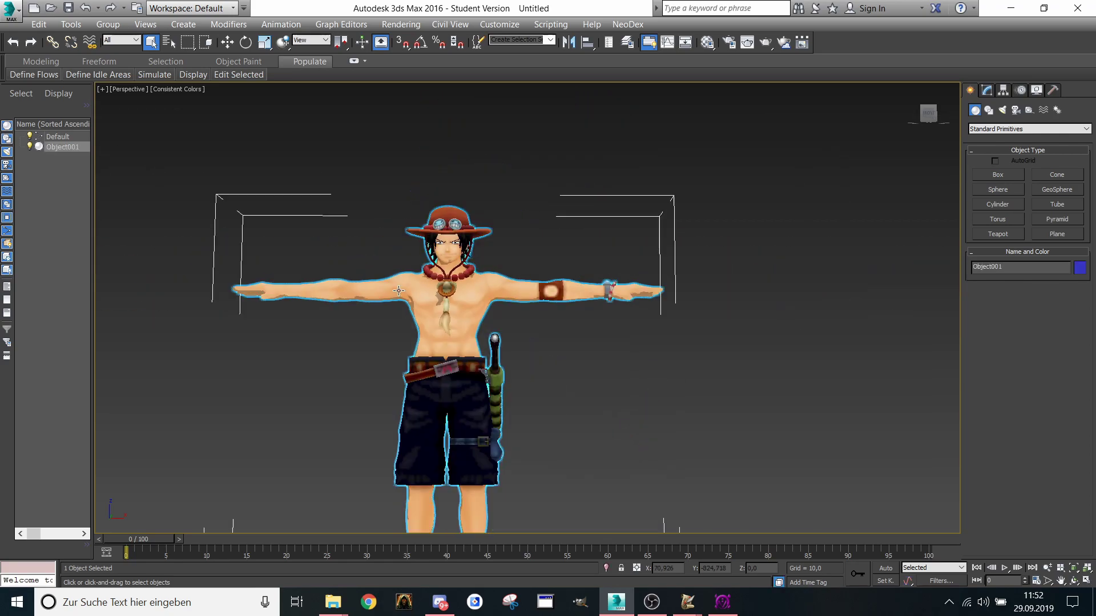
left_click(366, 181)
left_click(63, 146)
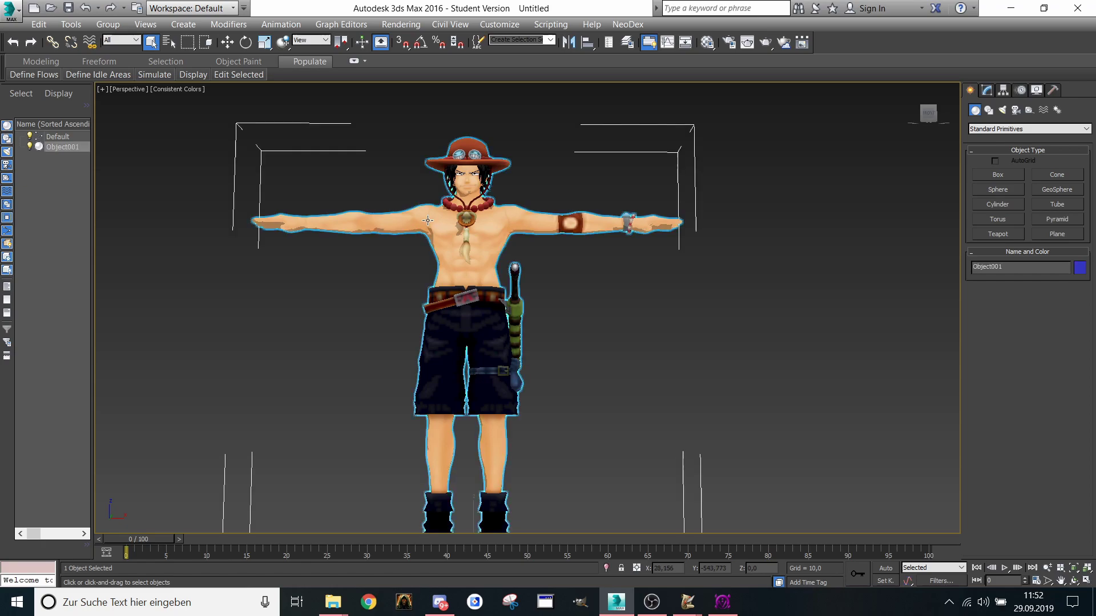
left_click(68, 173)
left_click(69, 147)
middle_click_drag(368, 167, 371, 171)
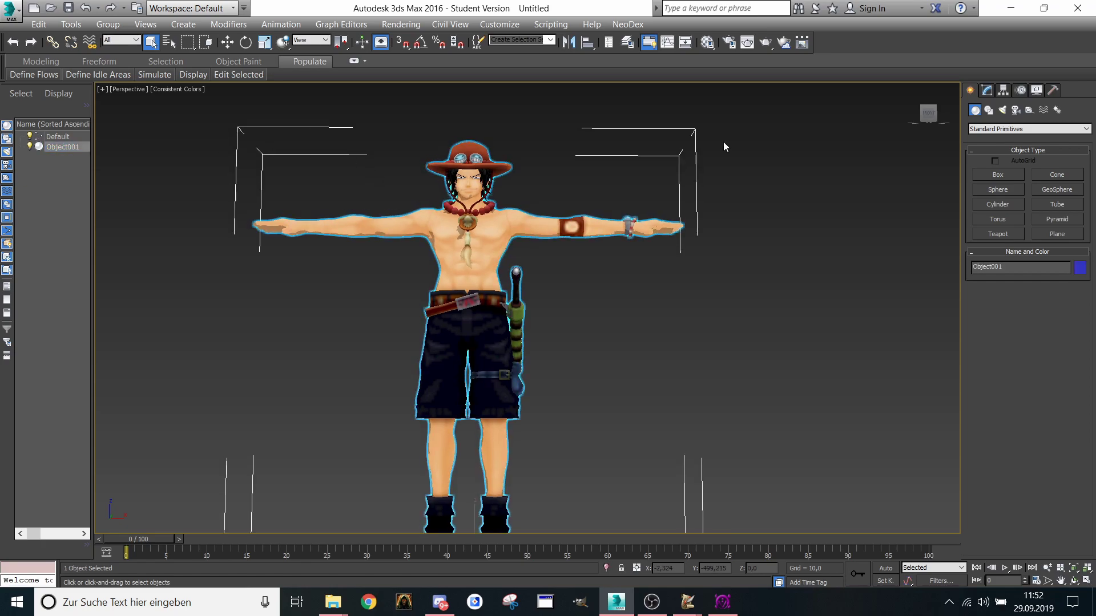
Step: Go to the Editable Mesh beneath the Skin modifier, accept the topology warning and switch to Element selection
left_click(986, 92)
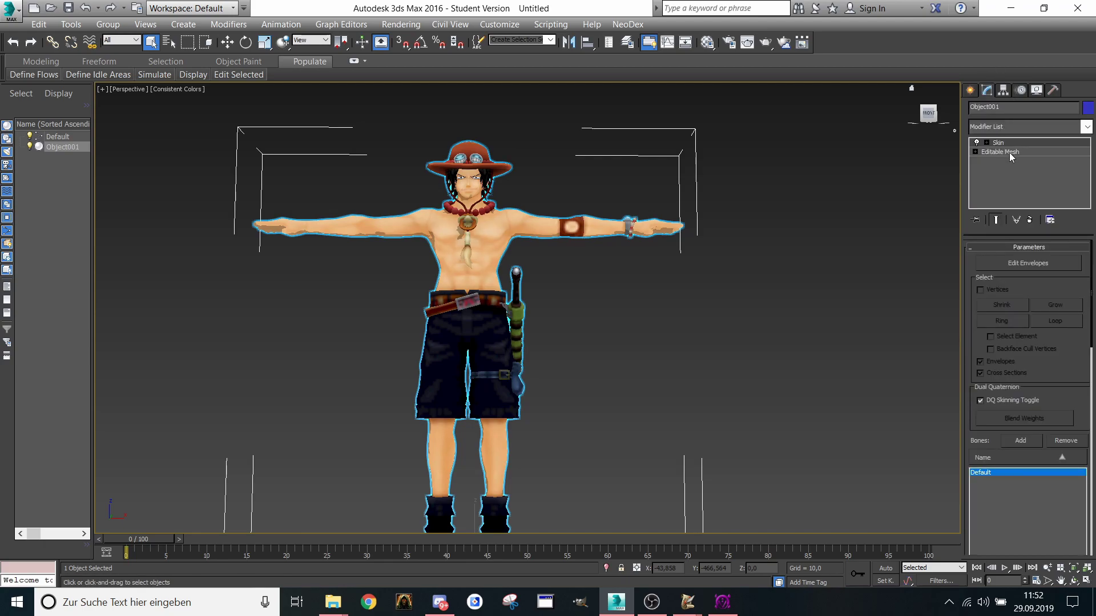
left_click(1009, 153)
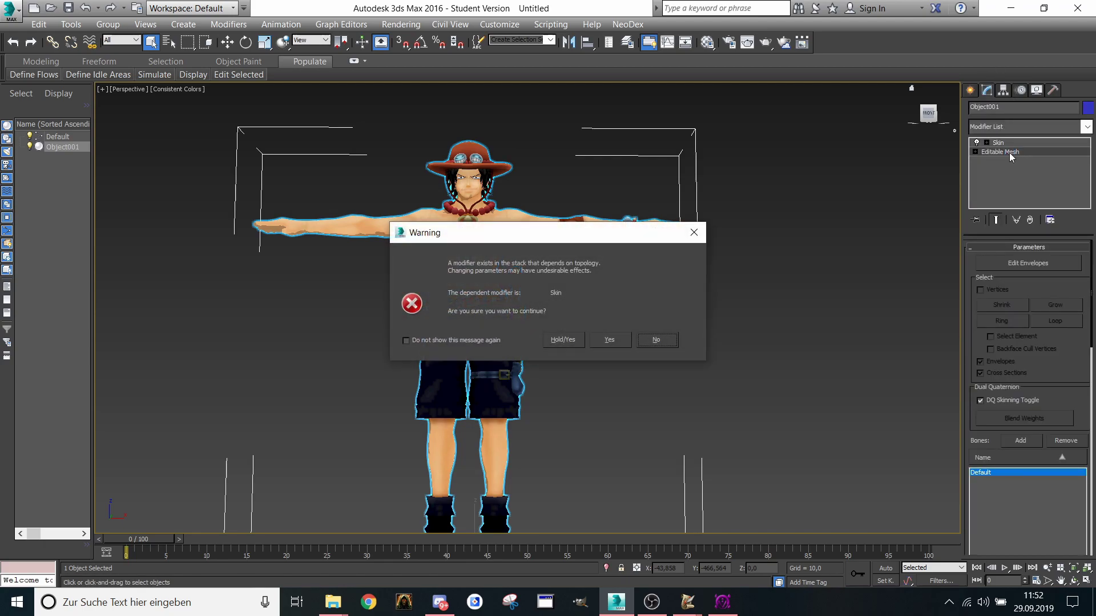
left_click(608, 340)
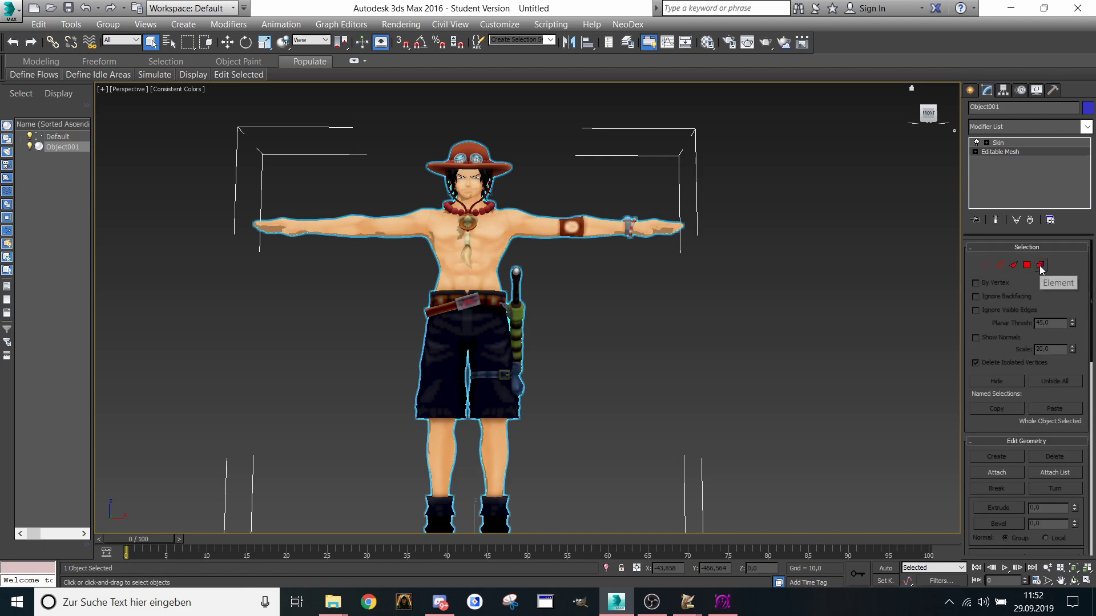
left_click(1040, 266)
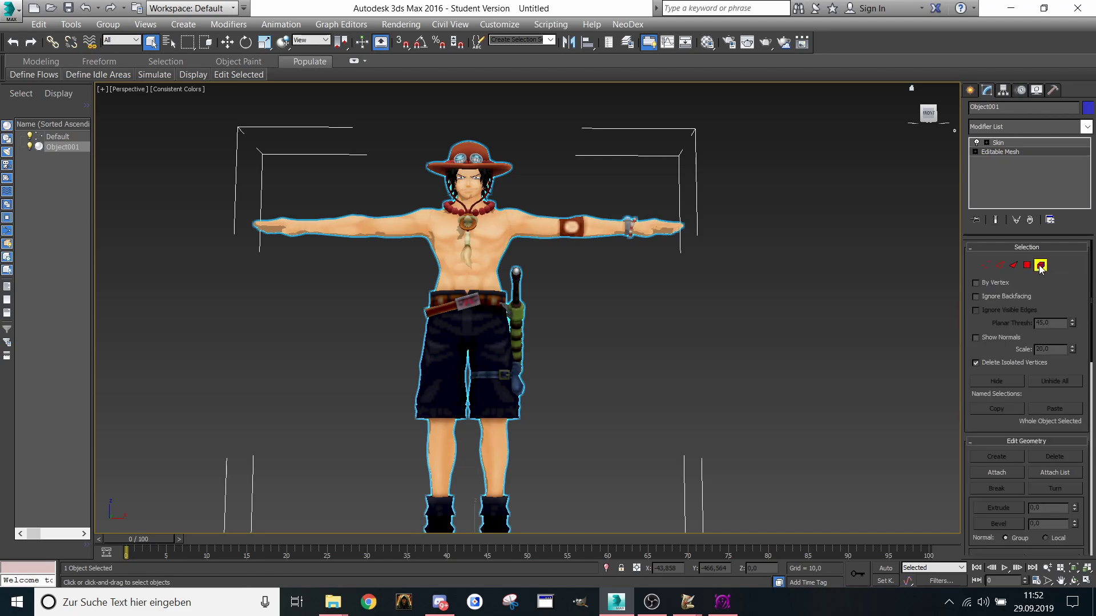
Step: Turn on Edged Faces in the perspective view and select the bare upper-body element with head and arms
left_click(197, 90)
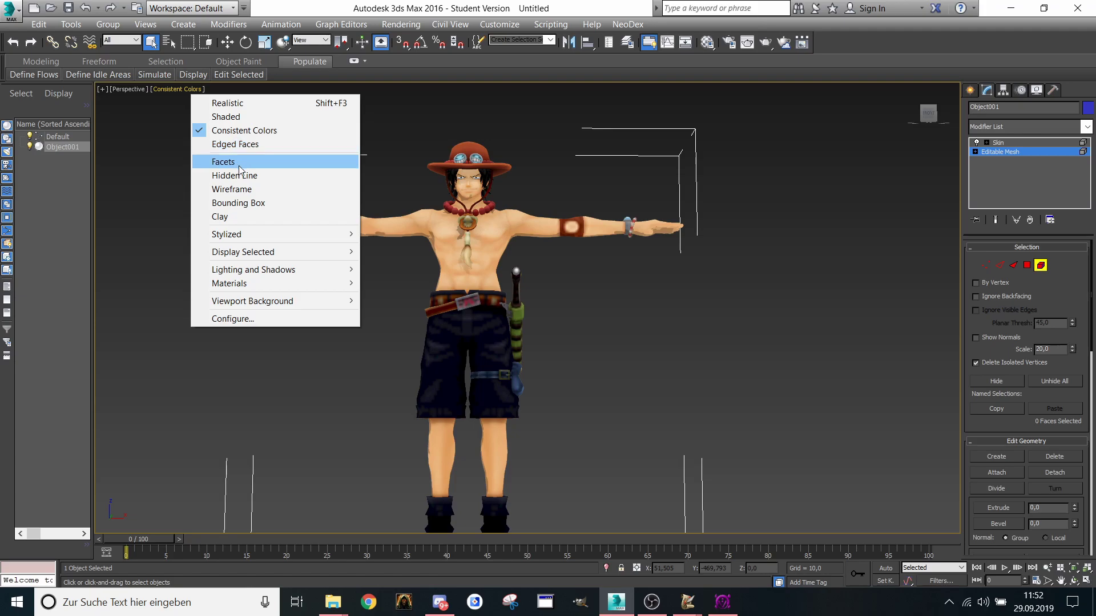
left_click(234, 145)
scroll(489, 247, "up", 5)
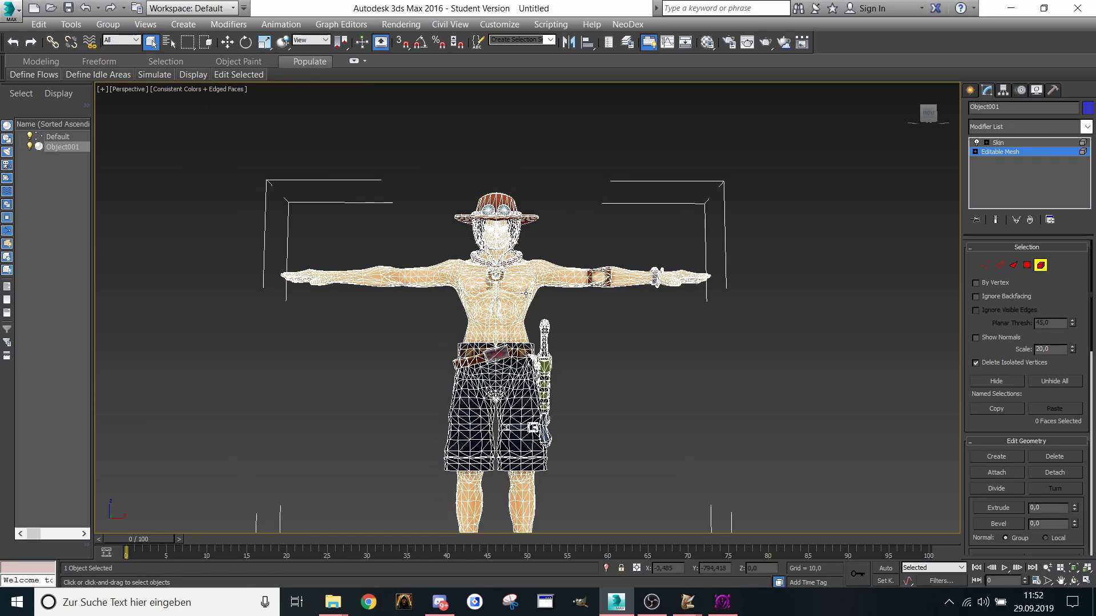
left_click(609, 268)
scroll(610, 267, "down", 4)
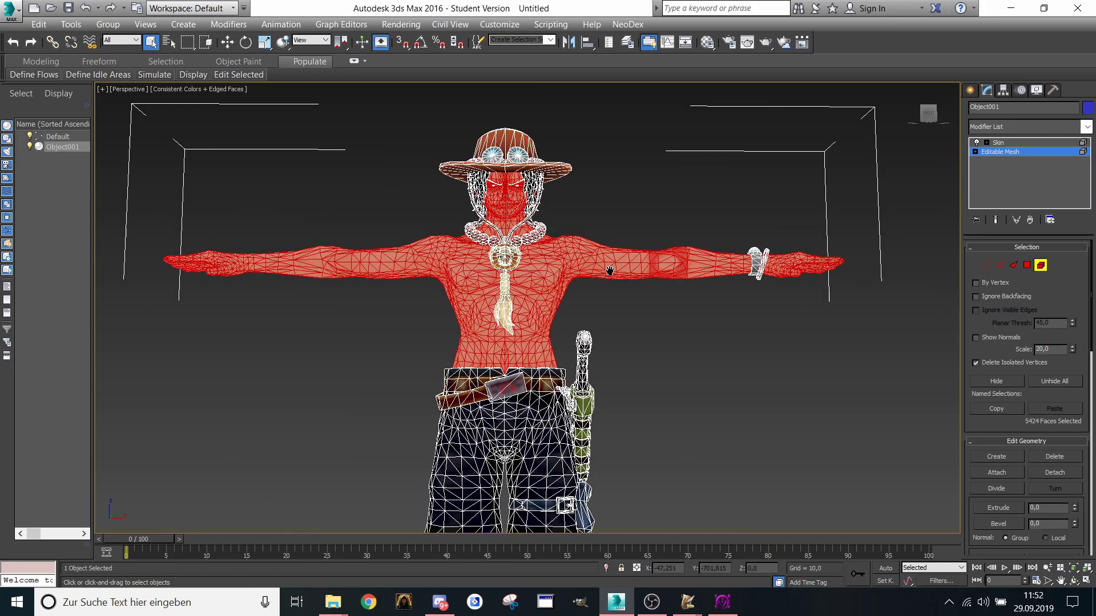
Step: Select the character's left lower leg with its boot pieces and detach them as a separate object with the proposed name
middle_click_drag(609, 266, 651, 274, "alt")
scroll(520, 231, "down", 2)
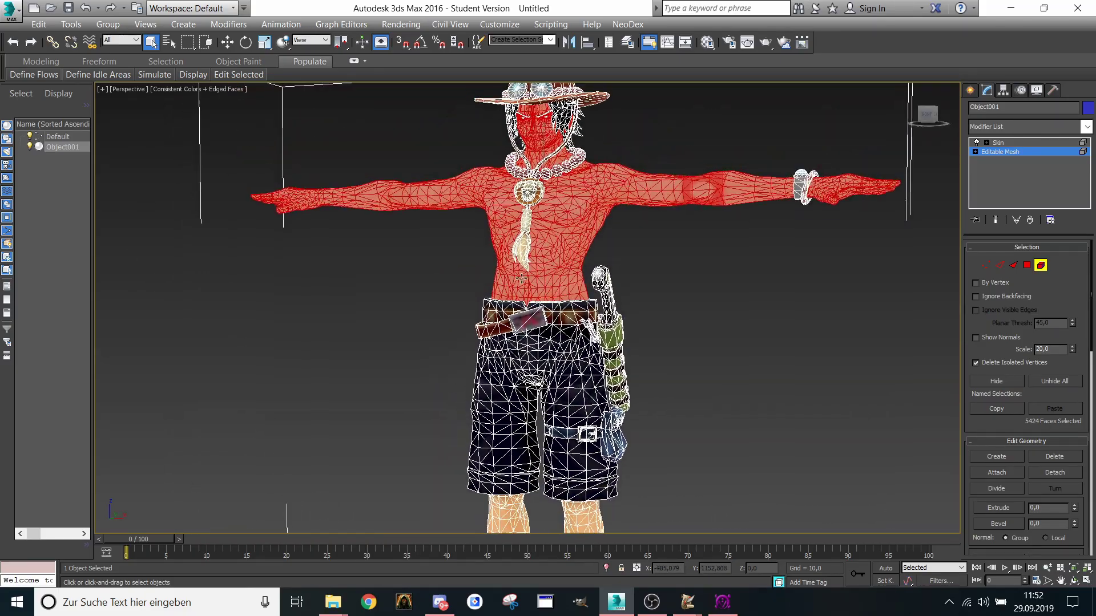
scroll(521, 227, "up", 4)
scroll(521, 231, "down", 4)
scroll(520, 238, "up", 3)
middle_click_drag(520, 238, 513, 165)
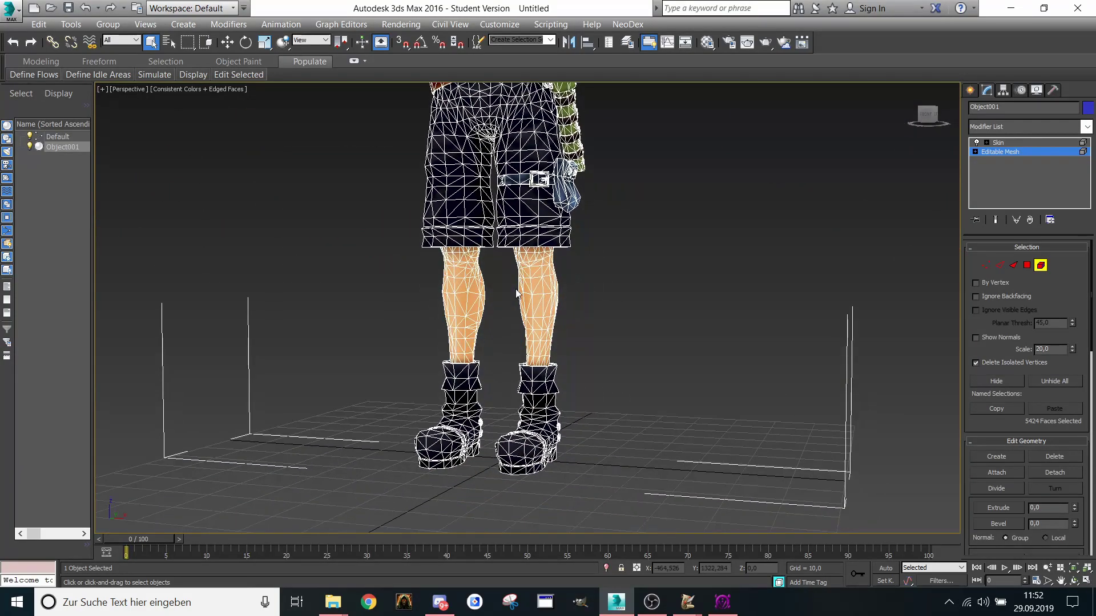
left_click(524, 293)
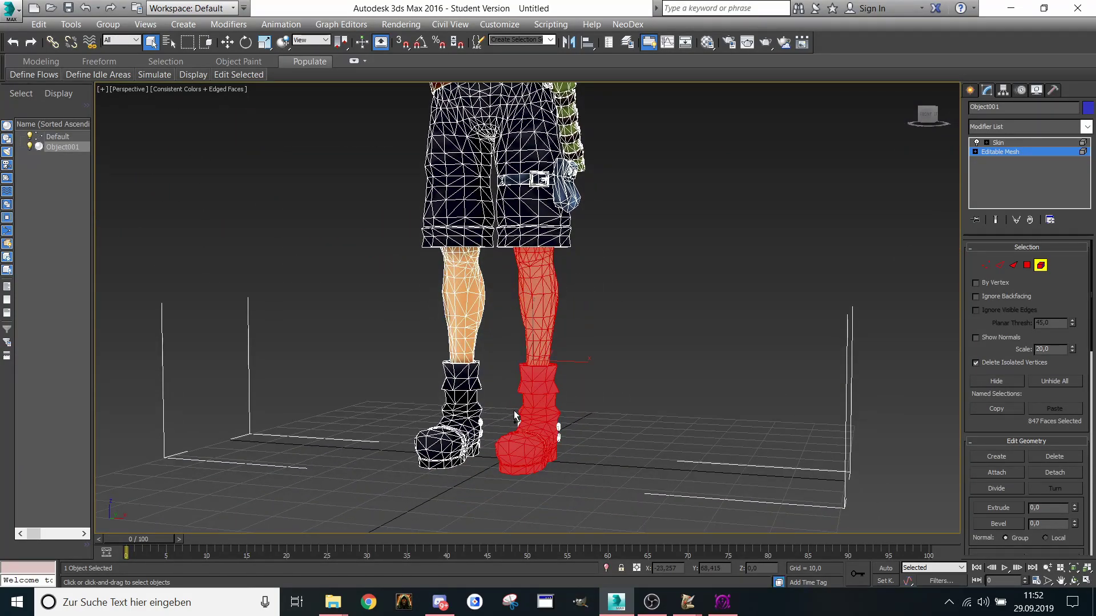
left_click(1071, 473)
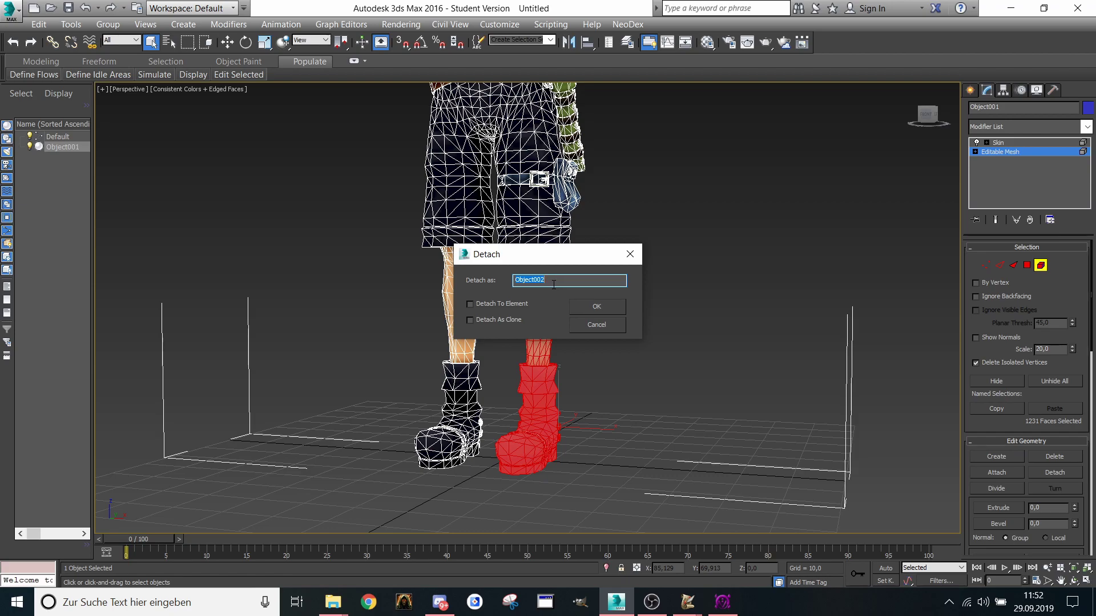
left_click(594, 309)
Step: Select the character's right lower leg with its boot pieces and detach them as another separate object
left_click_drag(928, 118, 880, 132)
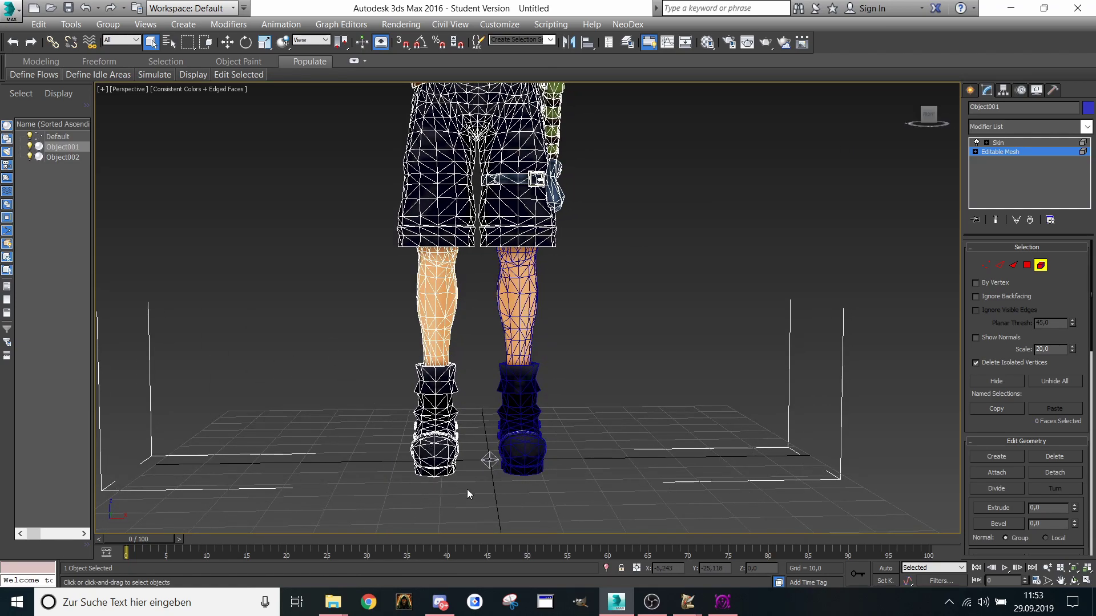
left_click_drag(467, 490, 471, 493)
left_click(1042, 472)
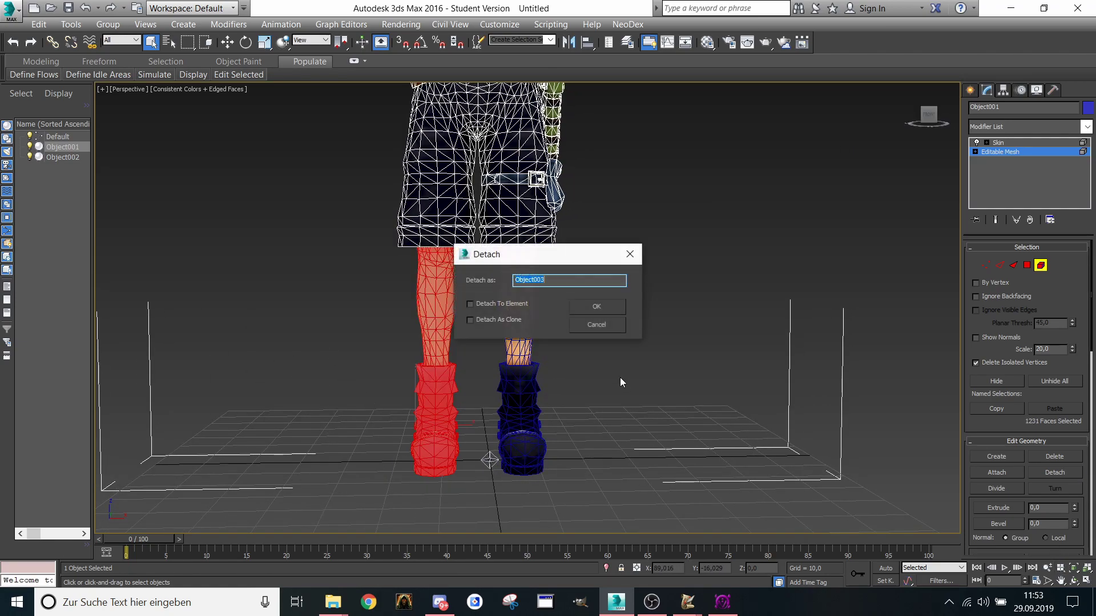
left_click(595, 308)
Step: Select the shorts and add the thigh strap's buckle and the side pouch to the selection
middle_click_drag(526, 260, 540, 434)
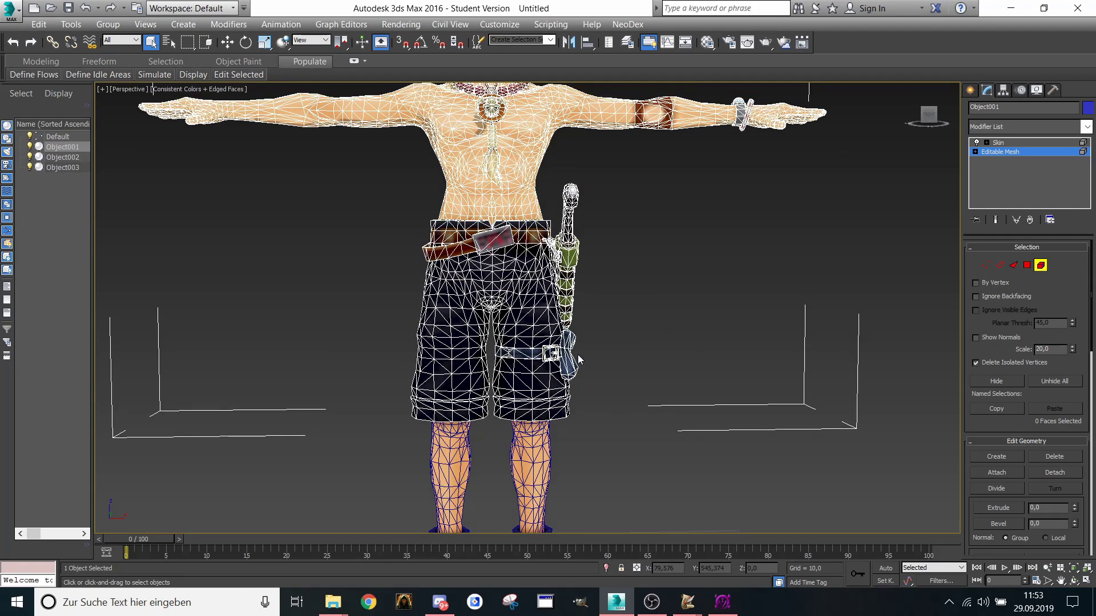
scroll(578, 358, "up", 3)
mouse_move(926, 121)
left_mouse_down()
mouse_move(904, 121)
mouse_move(920, 121)
left_mouse_up()
left_click(492, 293)
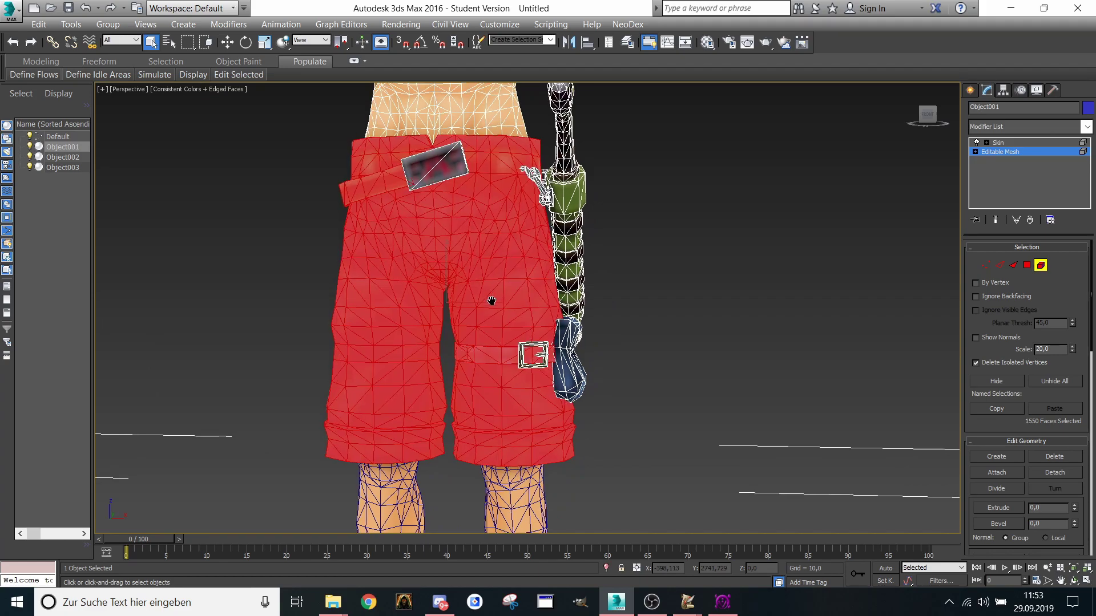
scroll(490, 297, "up", 2)
left_click(526, 364, "ctrl")
left_click(573, 345, "ctrl")
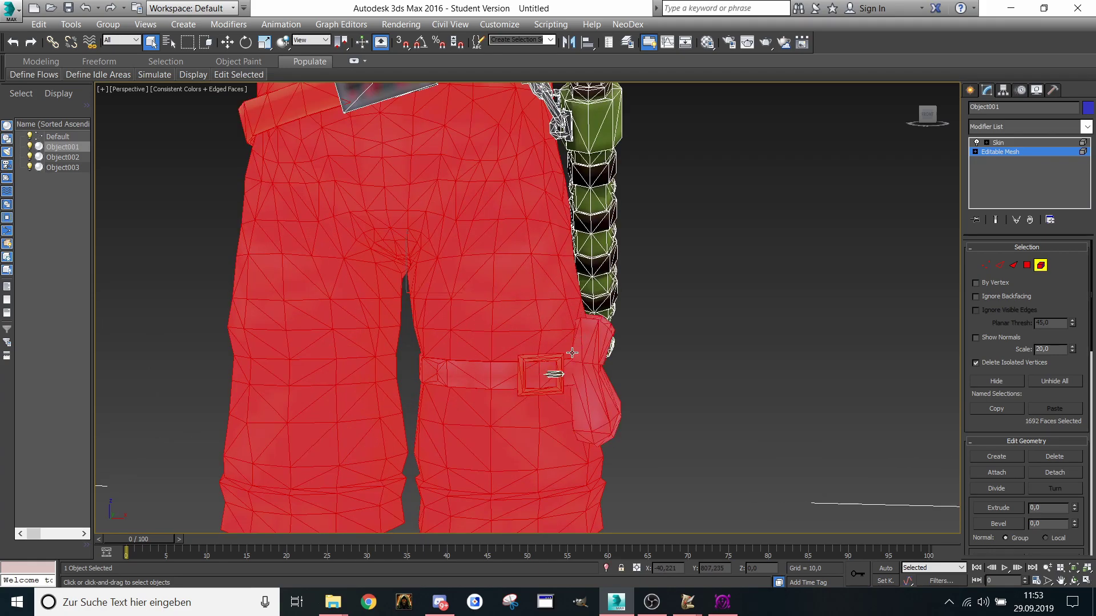
Step: Add the small details on the side pouch and the rectangular belt buckle plate to the shorts selection
left_click_drag(929, 117, 912, 119)
left_click(654, 351, "ctrl")
left_click(618, 351, "ctrl")
scroll(617, 357, "down", 5)
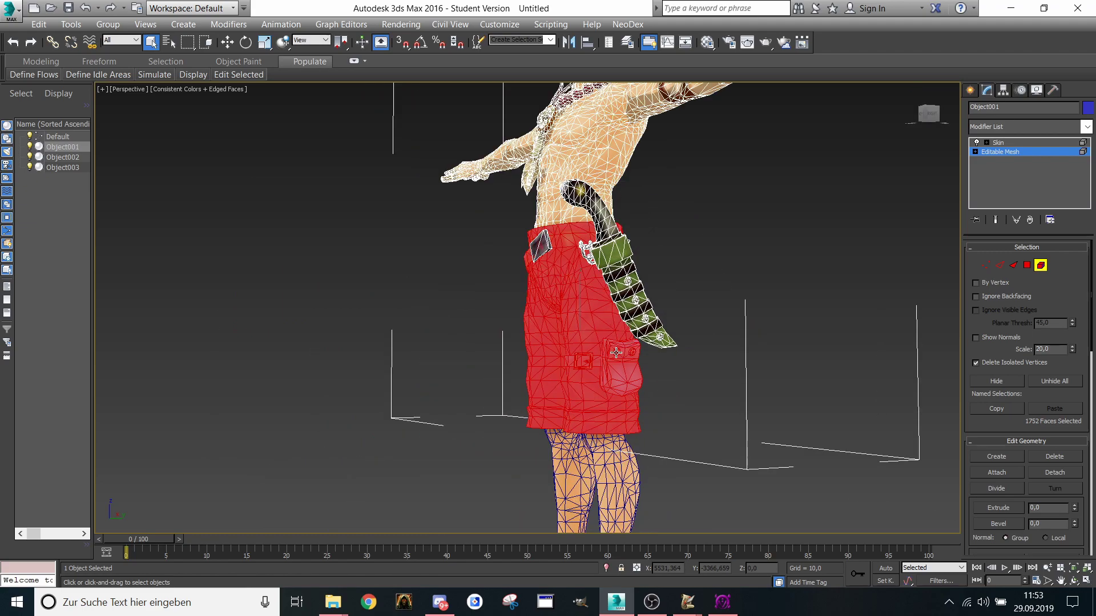
left_click(931, 116)
scroll(482, 280, "up", 3)
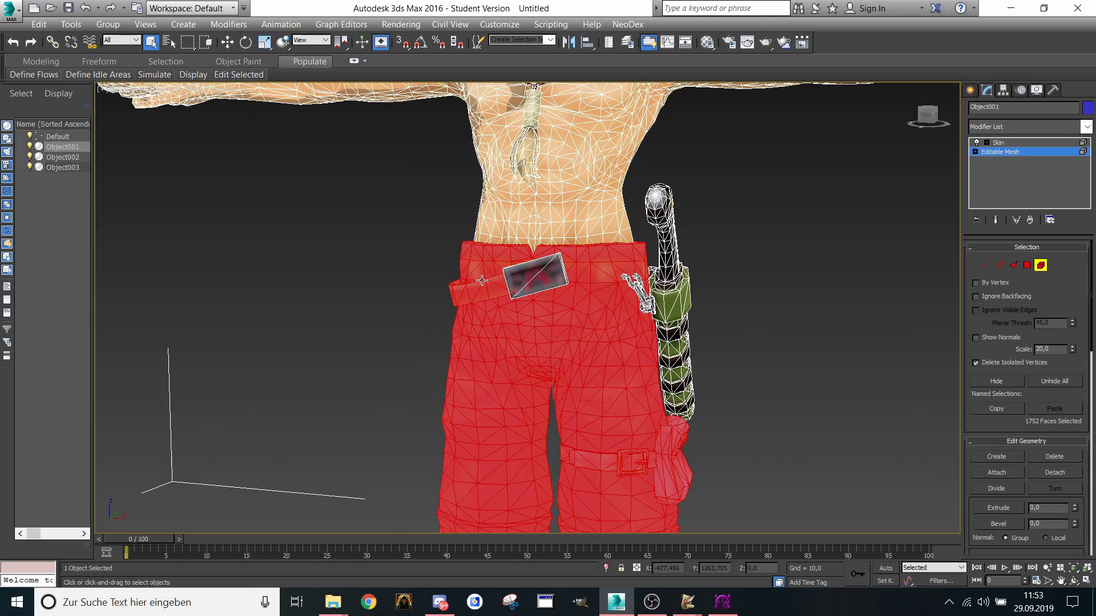
left_click(518, 278, "ctrl")
Step: Add the front pieces of the metal clip between the belt and the dagger to the shorts selection
mouse_move(927, 116)
left_mouse_down()
mouse_move(901, 122)
mouse_move(932, 118)
left_mouse_up()
scroll(727, 298, "up", 3)
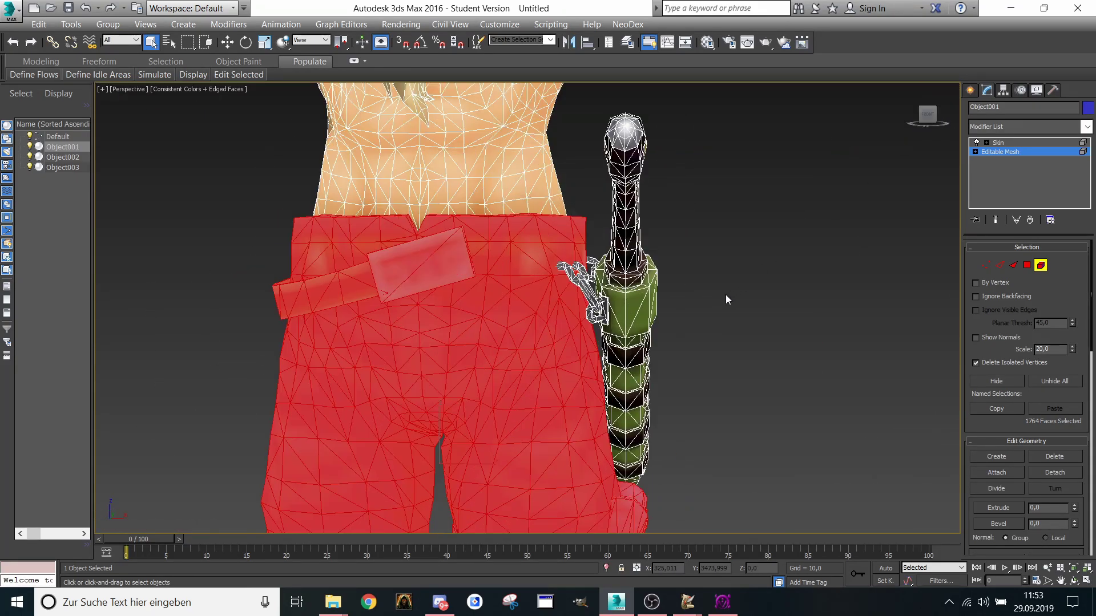
scroll(604, 289, "up", 3)
left_click(565, 297, "ctrl")
left_click(548, 263, "ctrl")
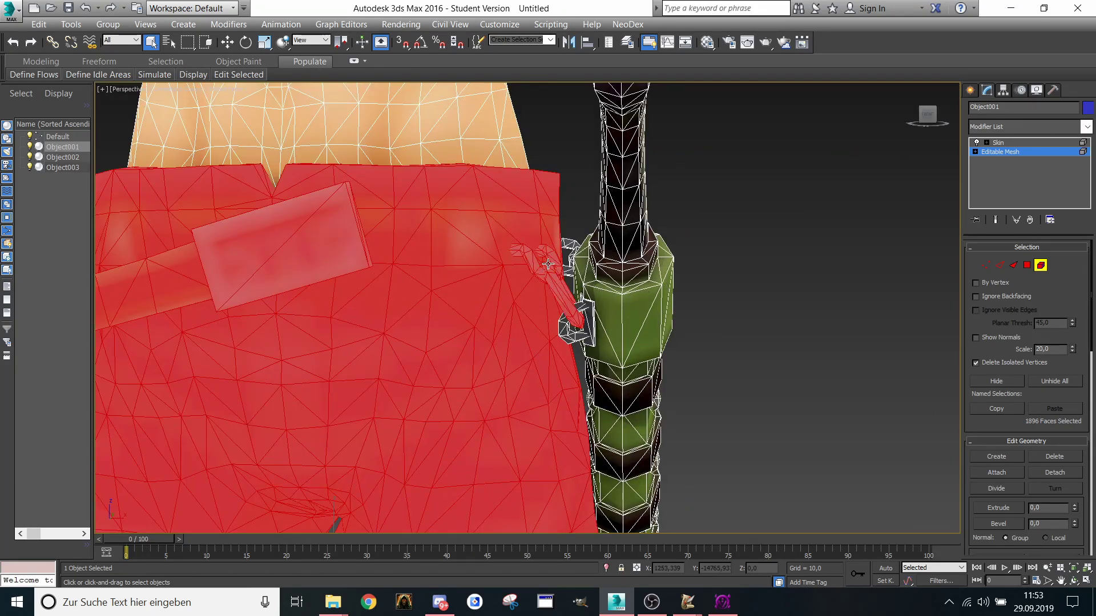
left_click(568, 267, "ctrl")
scroll(565, 267, "down", 6)
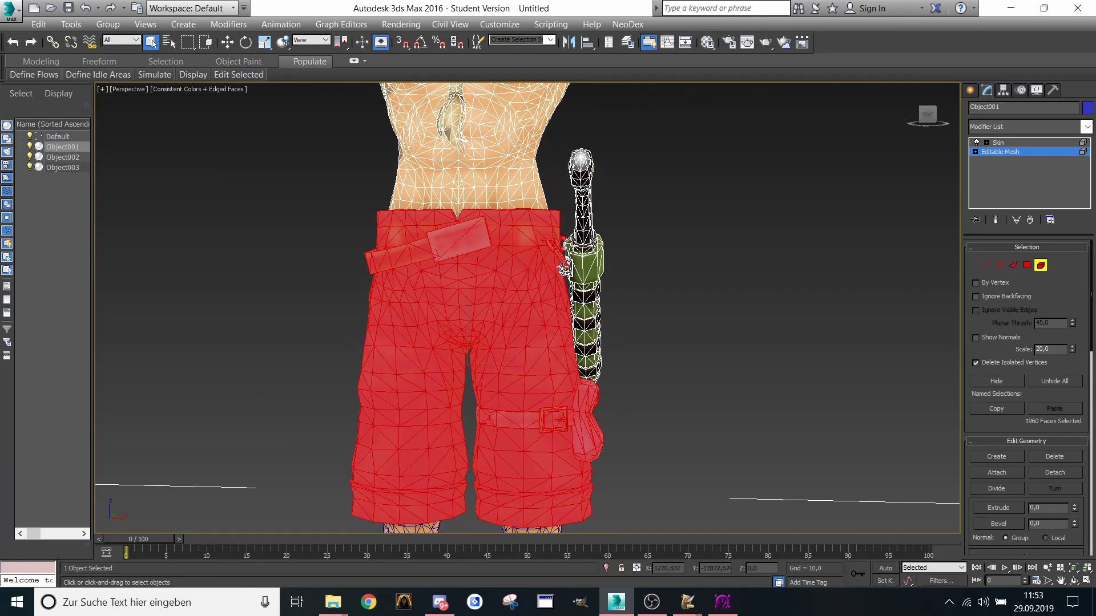
middle_click_drag(557, 279, 554, 263)
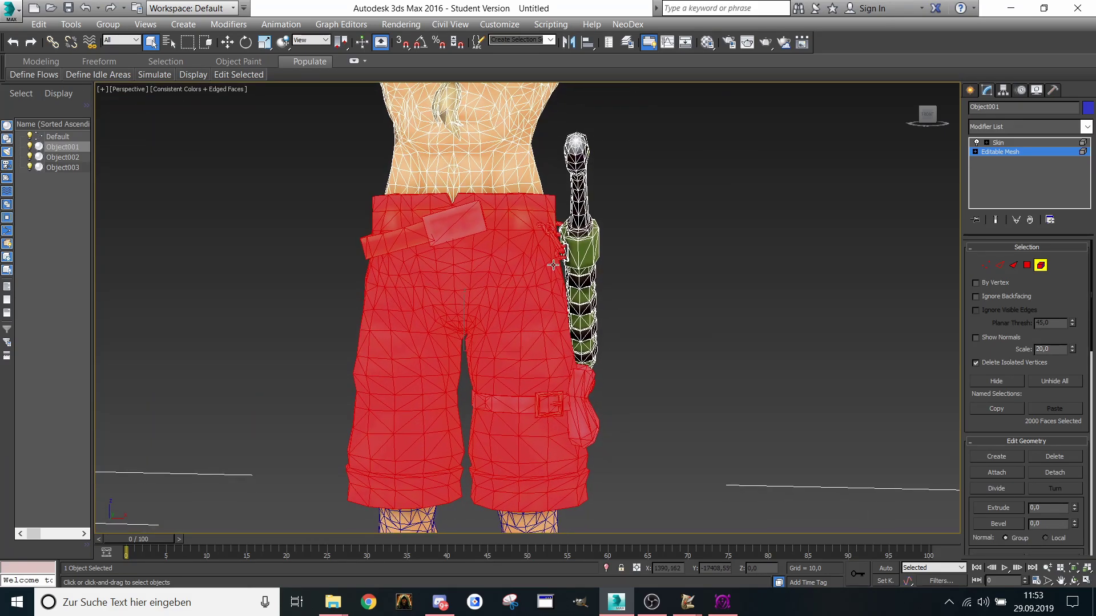
Step: Add the clip's remaining hook and ring pieces, reached from behind the character, to the shorts selection
left_click_drag(931, 119, 847, 126)
middle_click_drag(610, 199, 597, 244)
scroll(605, 246, "up", 2)
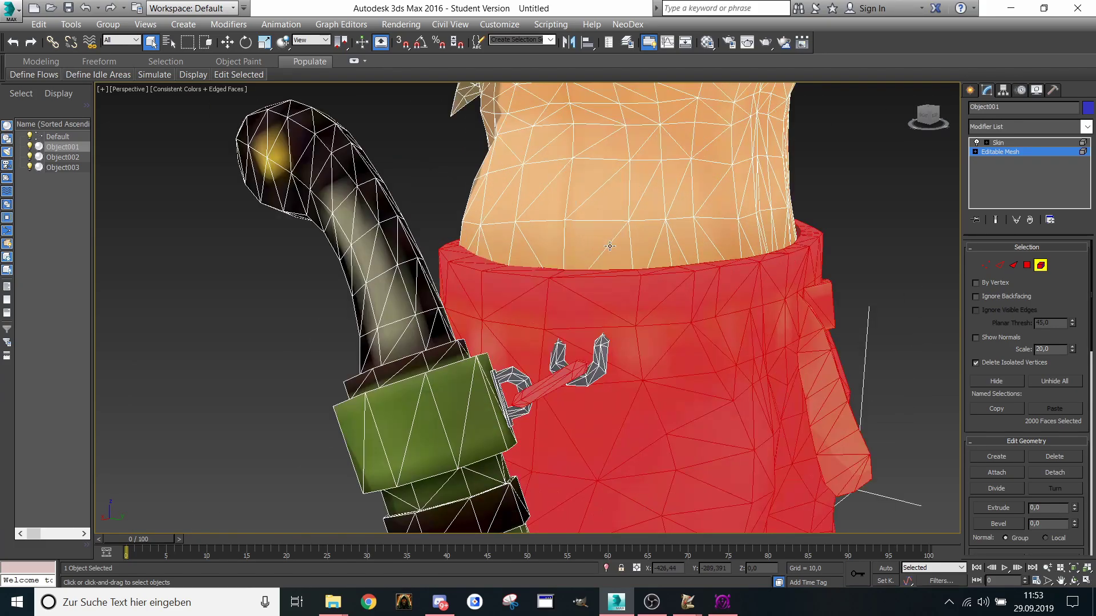
scroll(654, 288, "up", 2)
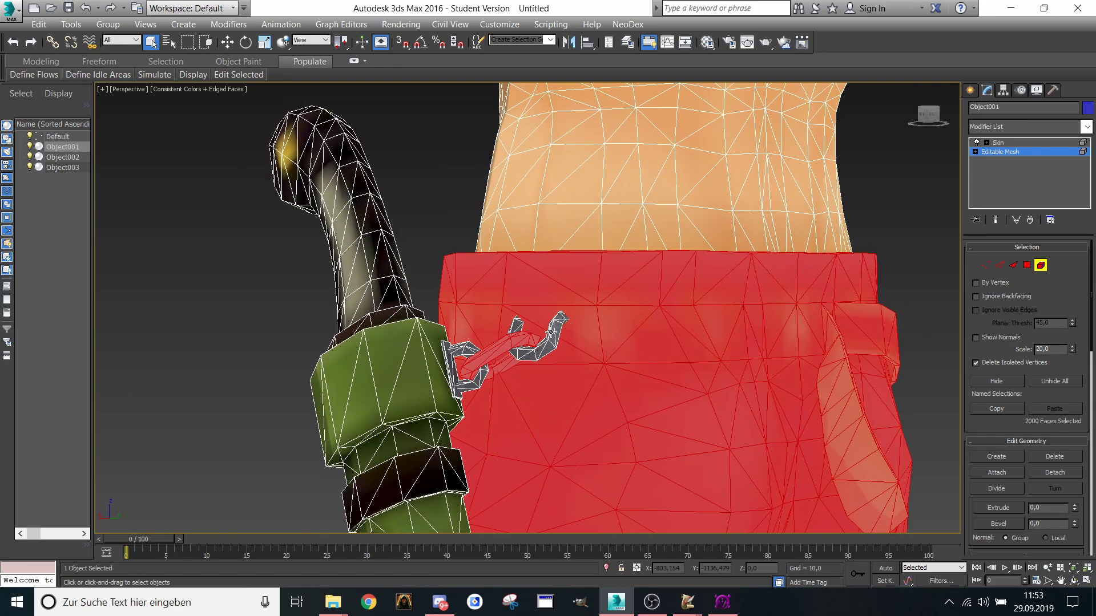
left_click(533, 332, "ctrl")
left_click(483, 377, "ctrl")
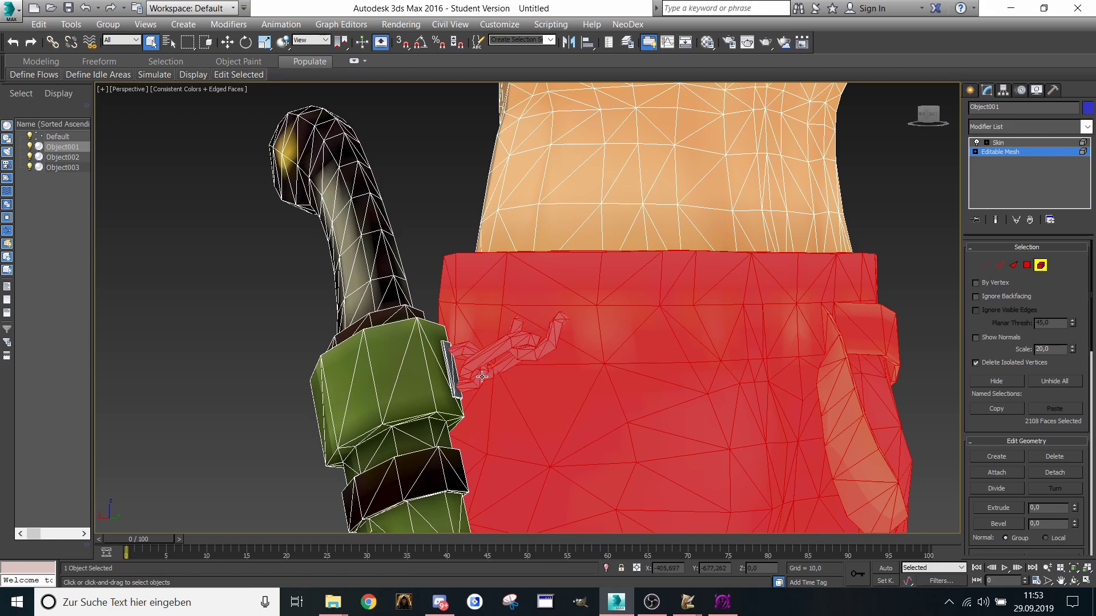
Step: Detach the selected shorts, belt, metal clip and side pouch from the character mesh as a separate object
middle_click_drag(484, 376, 488, 317)
left_click_drag(940, 125, 881, 138)
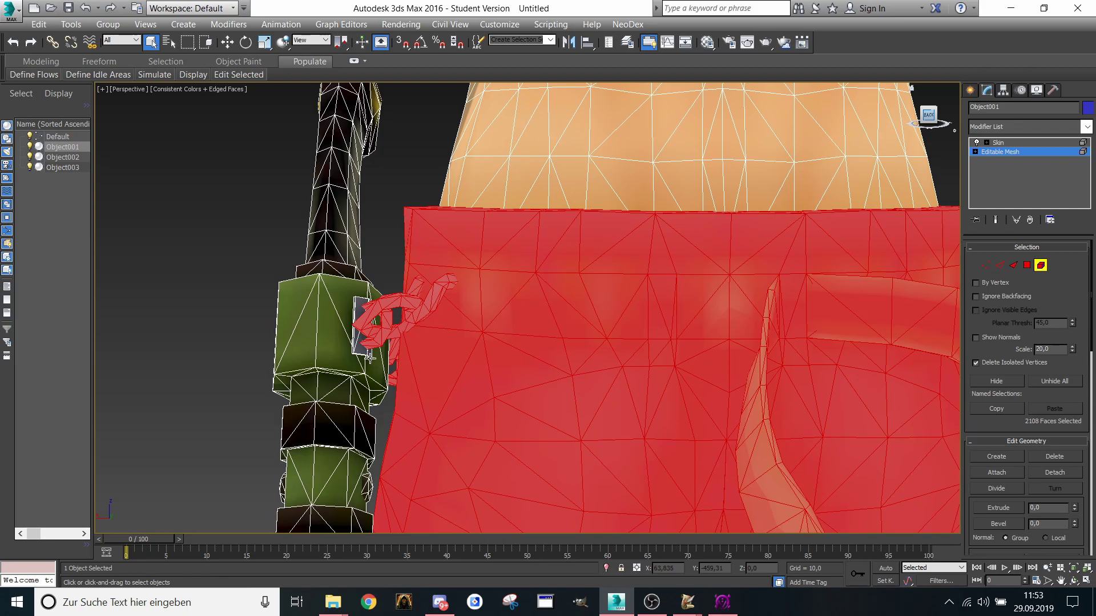
scroll(370, 357, "down", 5)
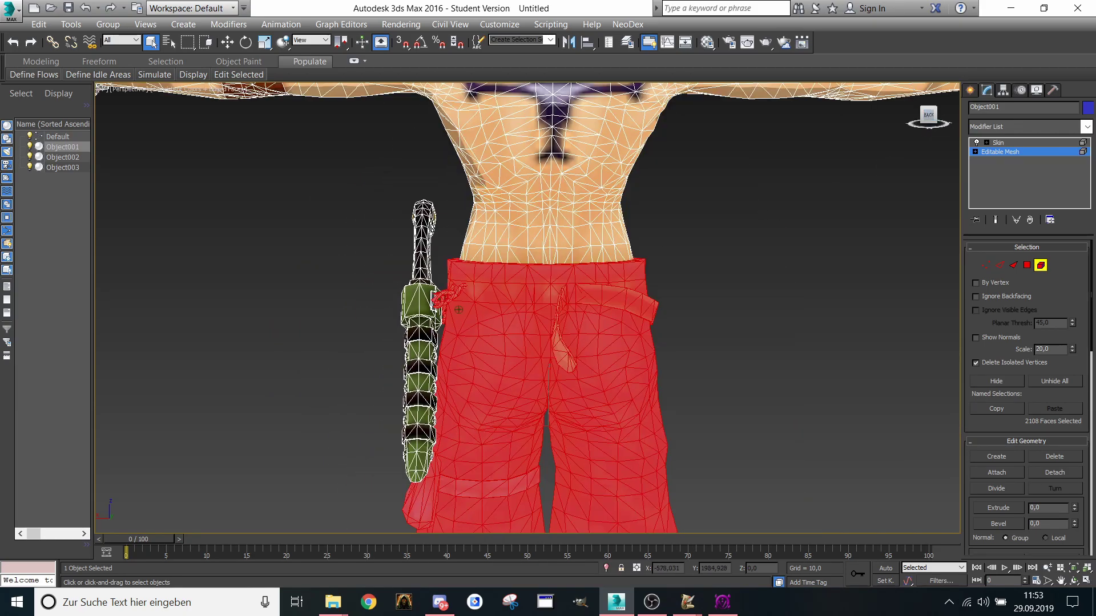
left_click(934, 127)
left_click(1054, 473)
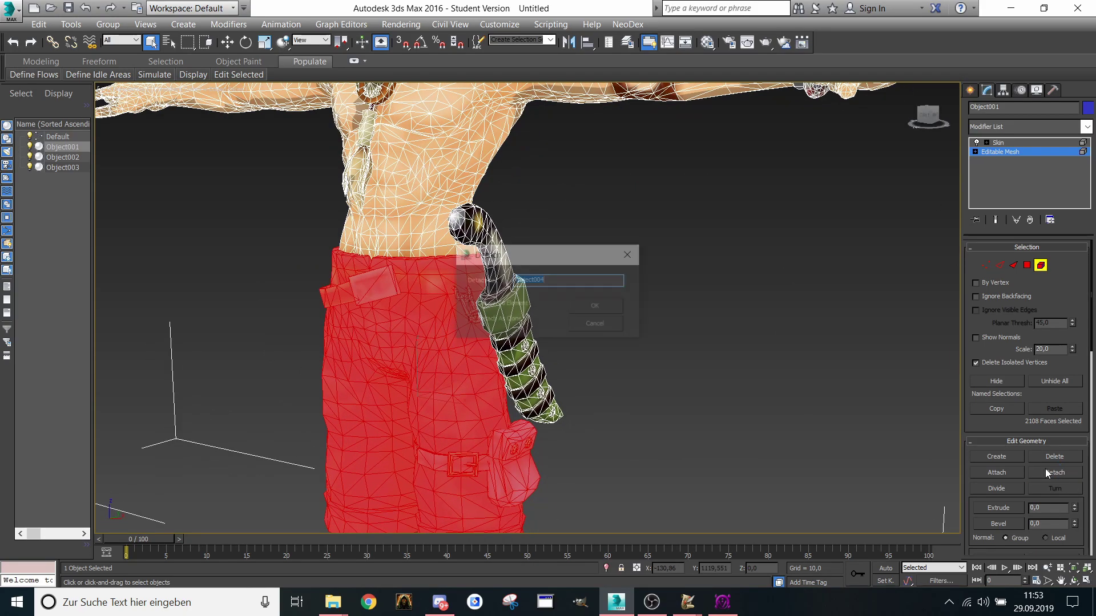
left_click(596, 306)
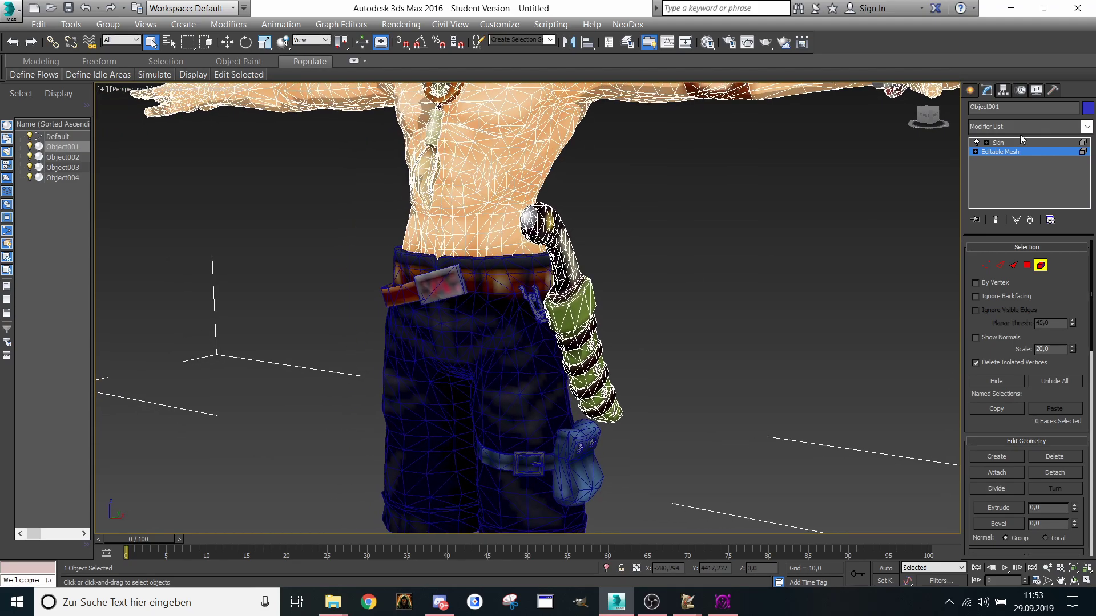
Step: Select the dagger together with all the small pieces along its handle and sheath
left_click(927, 114)
scroll(614, 276, "up", 3)
left_click(558, 417)
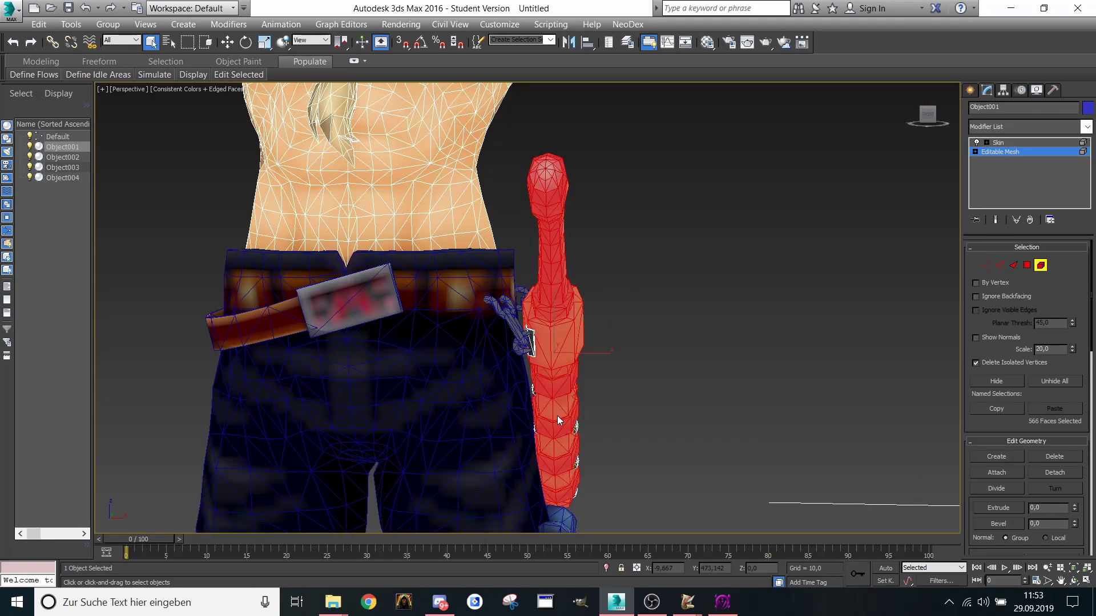
middle_click_drag(612, 327, 635, 268)
left_click_drag(639, 242, 528, 476)
scroll(531, 434, "down", 3)
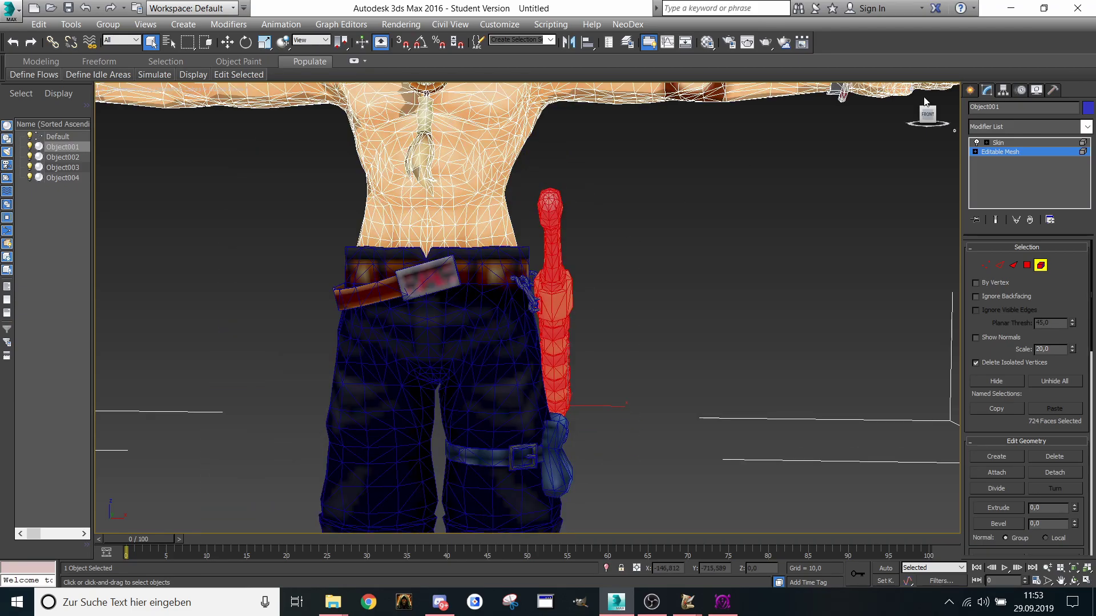
Step: Detach the selected dagger as a separate object and close the other program running in the background
mouse_move(925, 120)
left_mouse_down()
mouse_move(846, 126)
mouse_move(911, 120)
left_mouse_up()
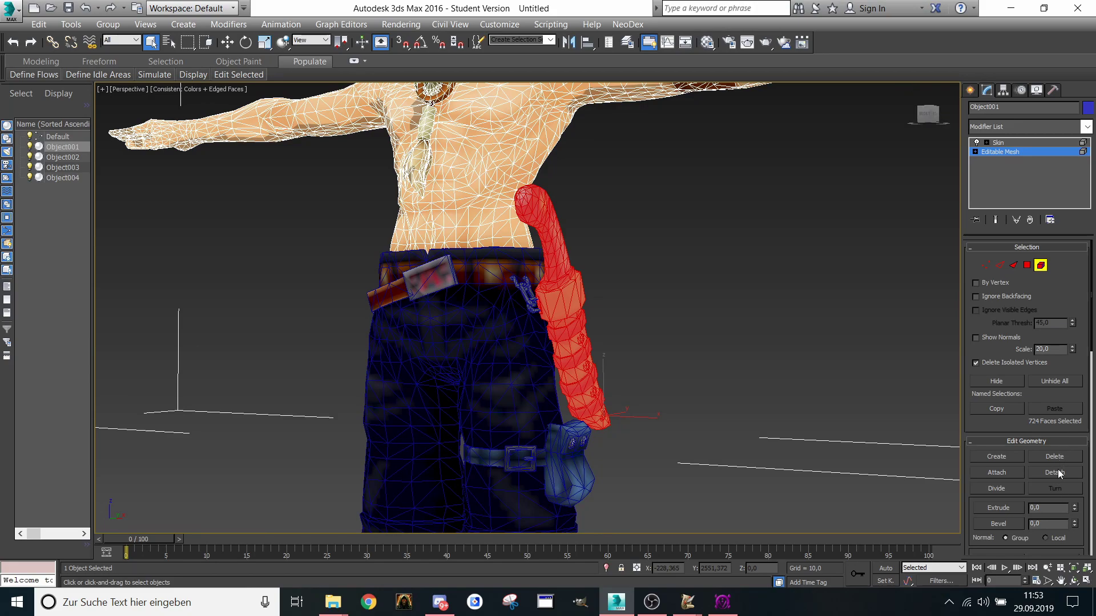
left_click(1055, 472)
left_click(594, 302)
left_click(731, 608)
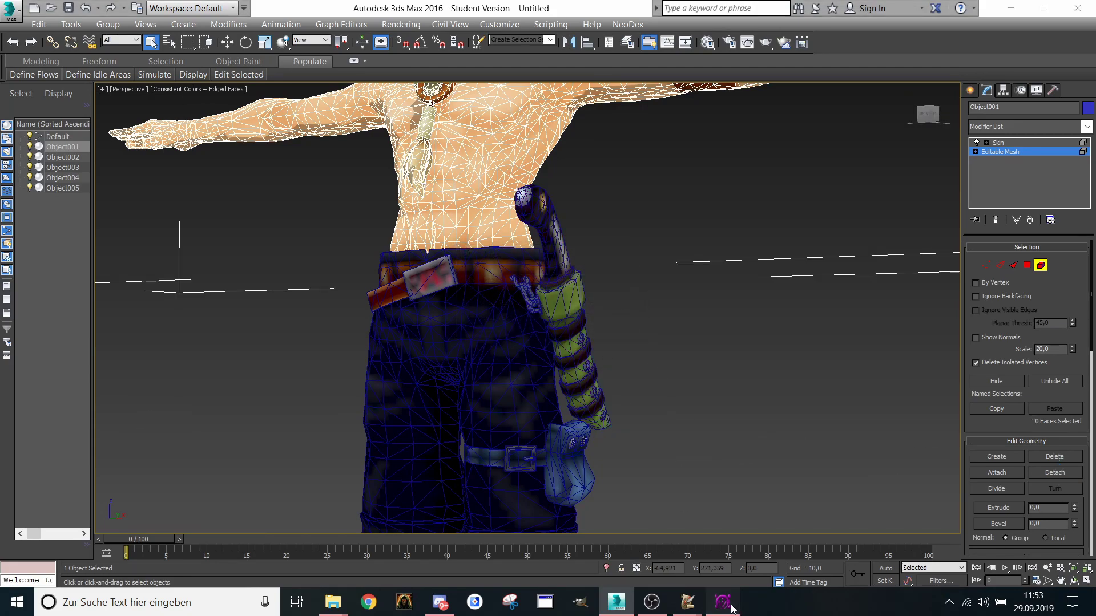
left_click(1080, 7)
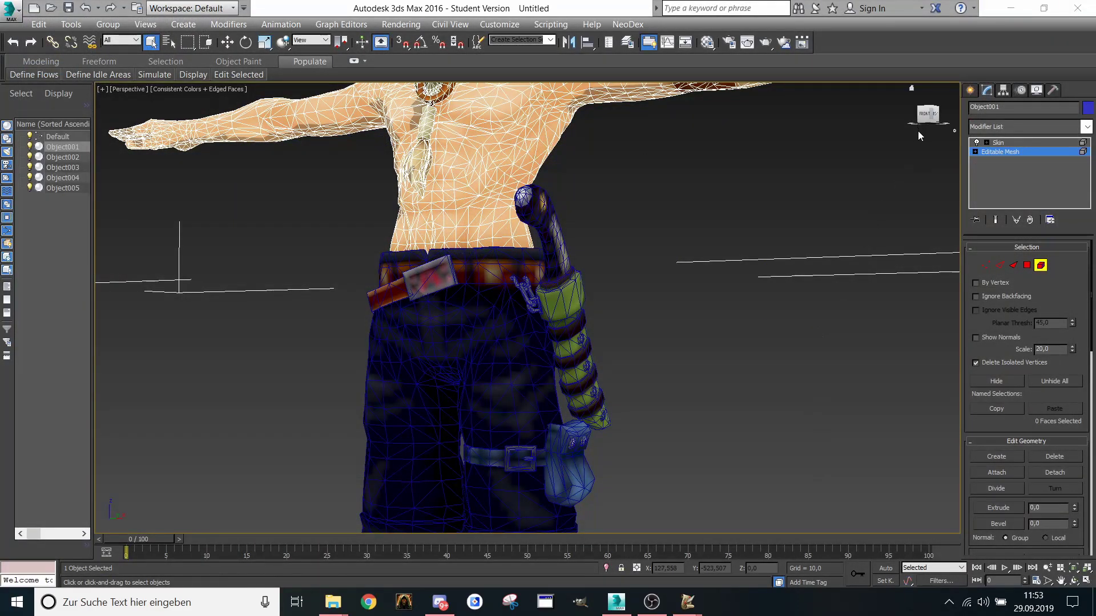
Step: Select the character's bare body with head and arms, leaving the wrist bracelets out of the selection
left_click(924, 115)
middle_click_drag(639, 231, 733, 403)
middle_click_drag(644, 286, 498, 286)
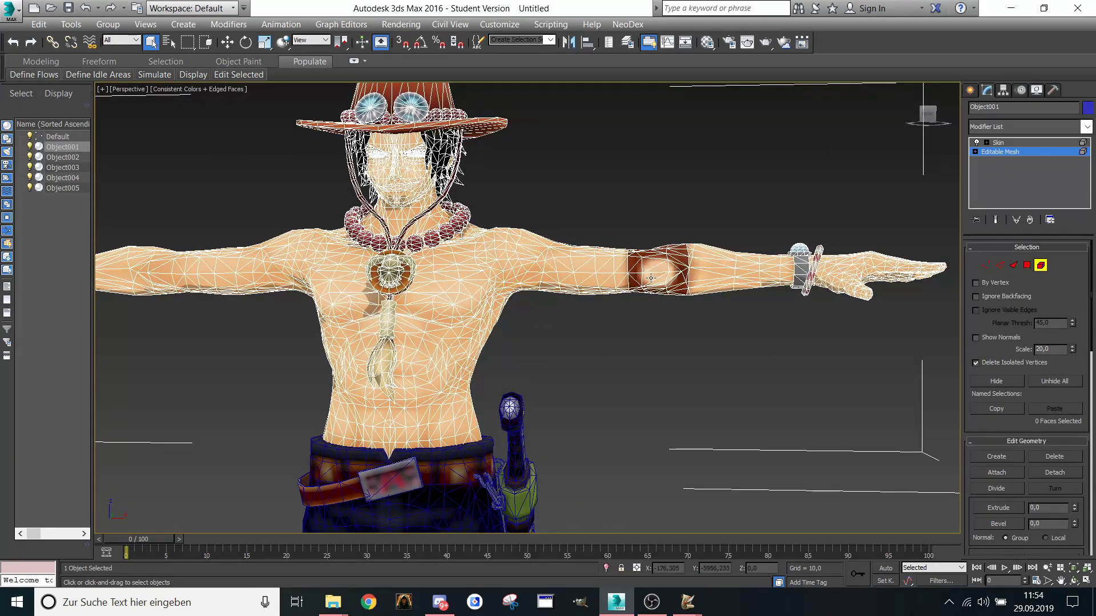
left_click(651, 278)
scroll(685, 275, "up", 5)
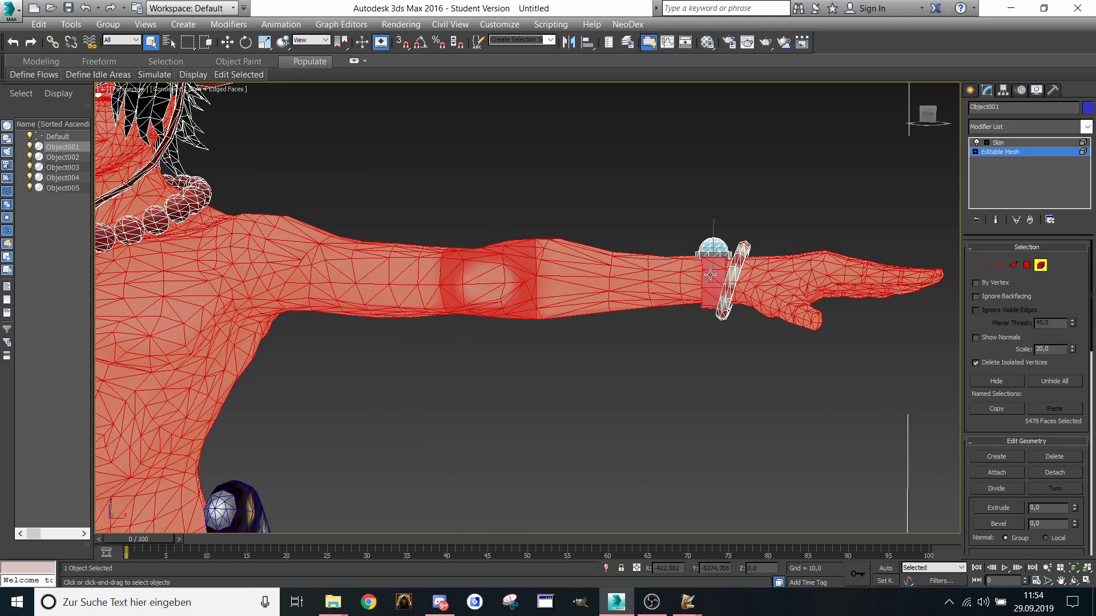
left_click(709, 247, "ctrl")
left_click(549, 228)
middle_click_drag(549, 228, 742, 211)
scroll(742, 211, "down", 4)
left_click(557, 247)
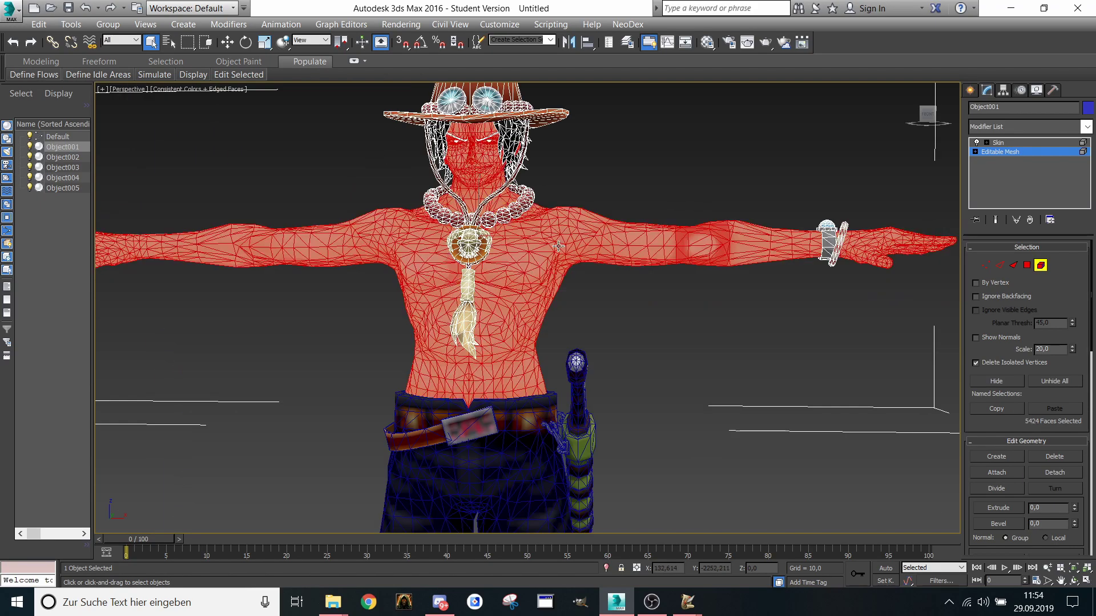
Step: Add the eyes, pupils and eyebrows to the body selection and detach it all as a separate object
middle_click_drag(557, 246, 644, 271)
scroll(589, 172, "up", 9)
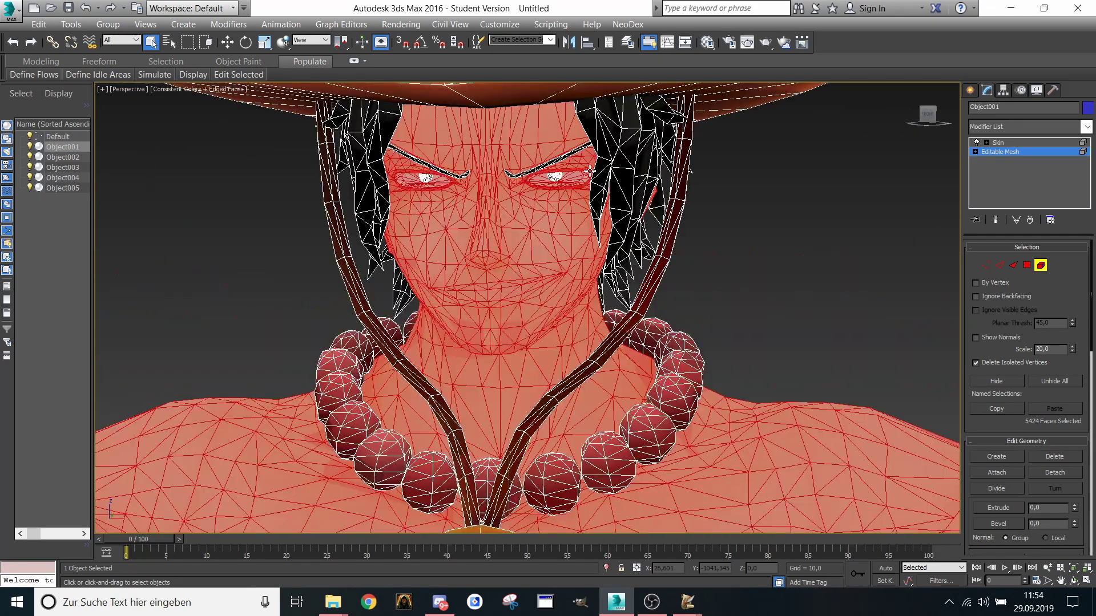
left_click(428, 203, "ctrl")
middle_click_drag(428, 203, 493, 201)
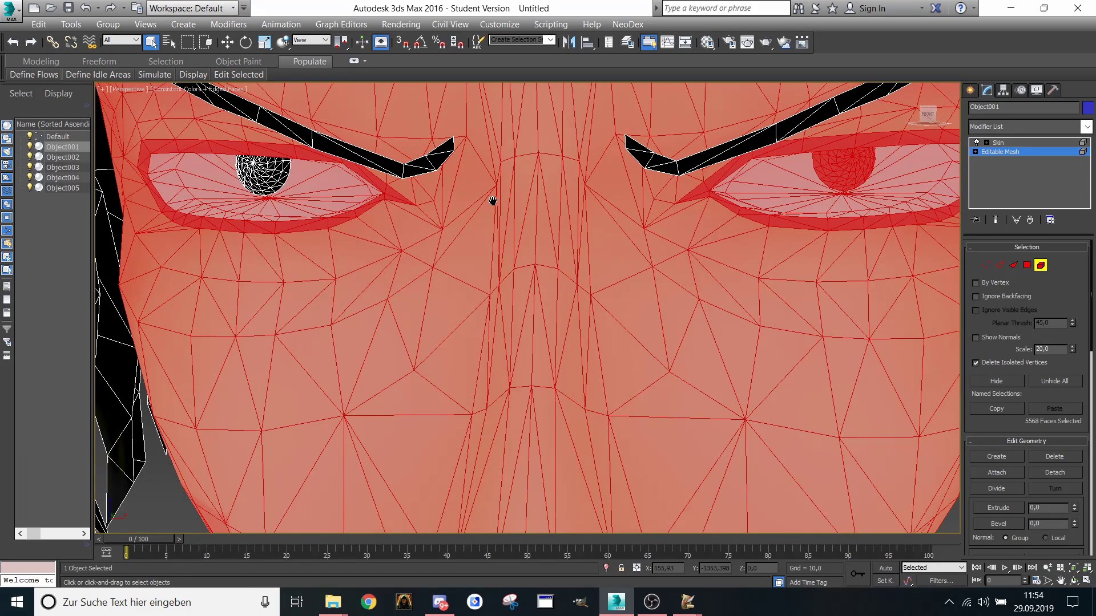
left_click(644, 165, "ctrl")
left_click(338, 147, "ctrl")
left_click(263, 171, "ctrl")
scroll(262, 171, "down", 6)
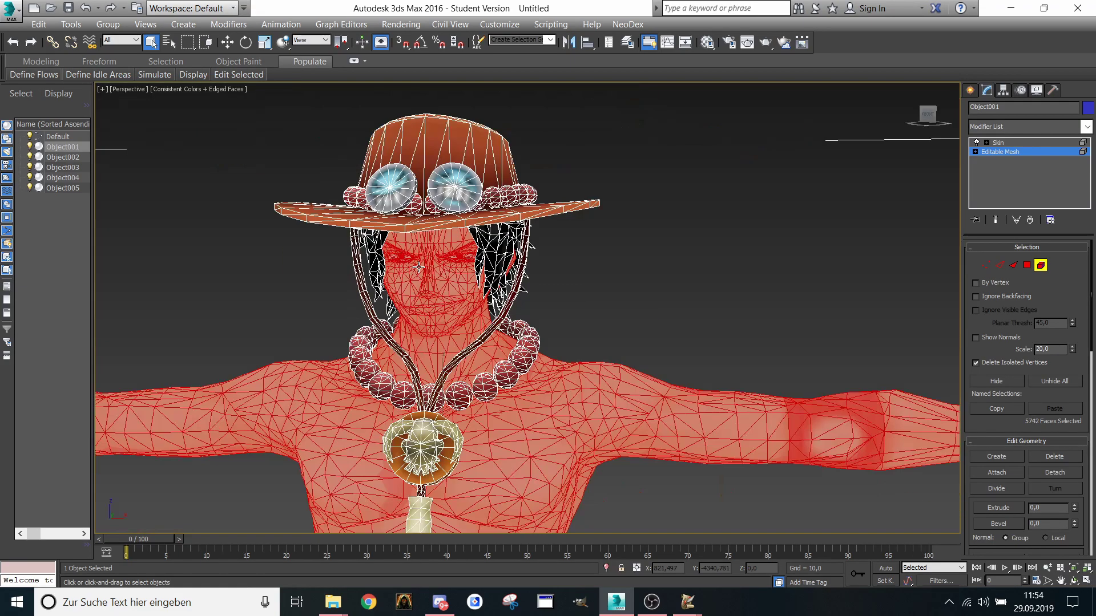
left_click(1053, 472)
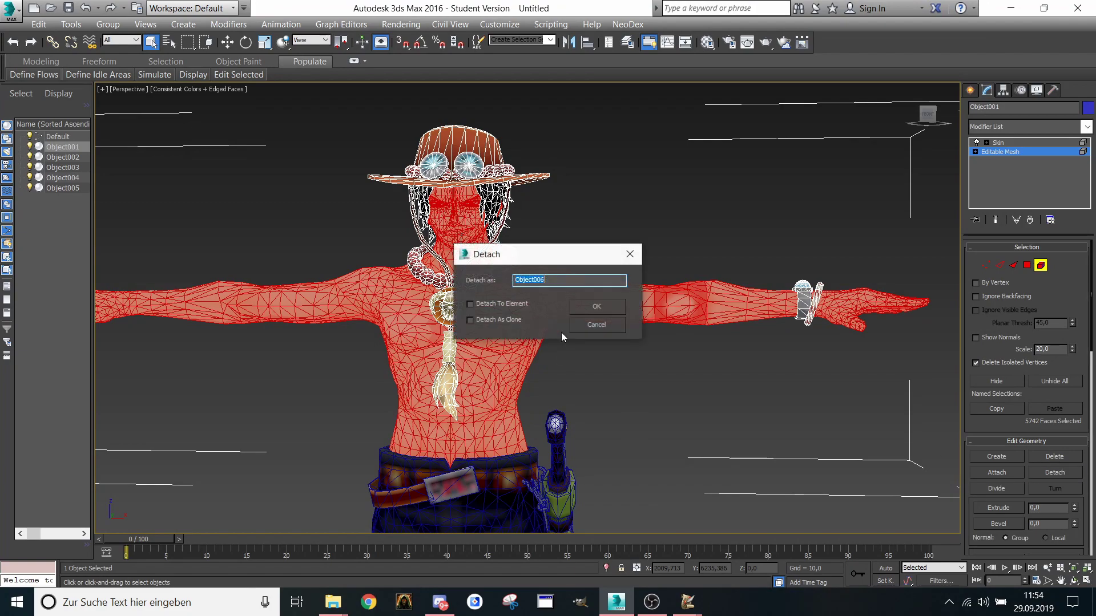
left_click(594, 306)
Step: Hide the detached objects Object002 through Object006 so only the rest of Object001 is shown
left_click(30, 157)
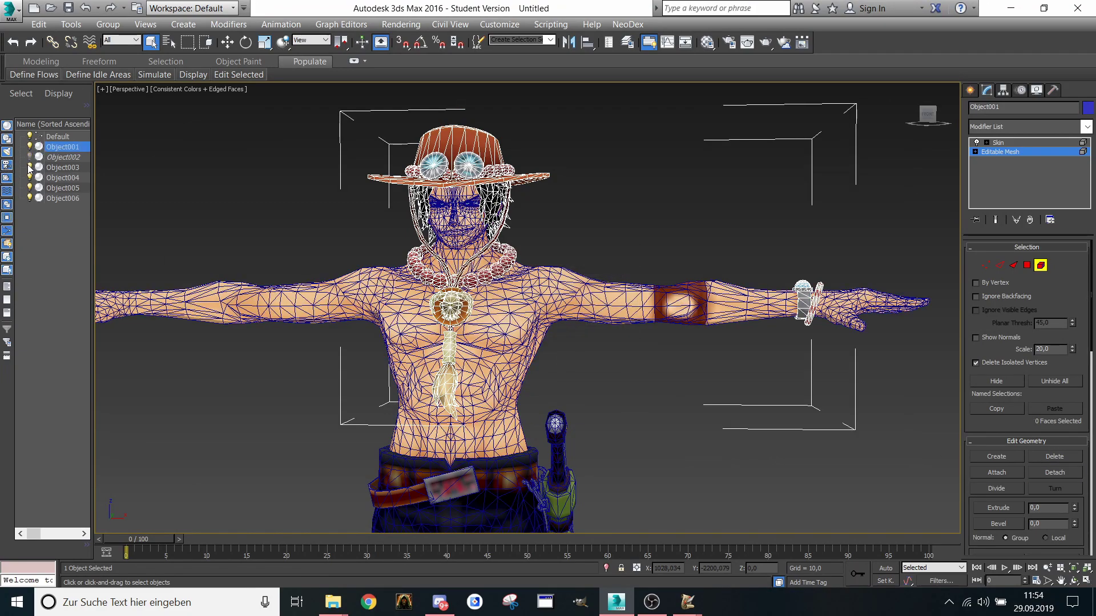
left_click(30, 168)
left_click(29, 177)
left_click(30, 188)
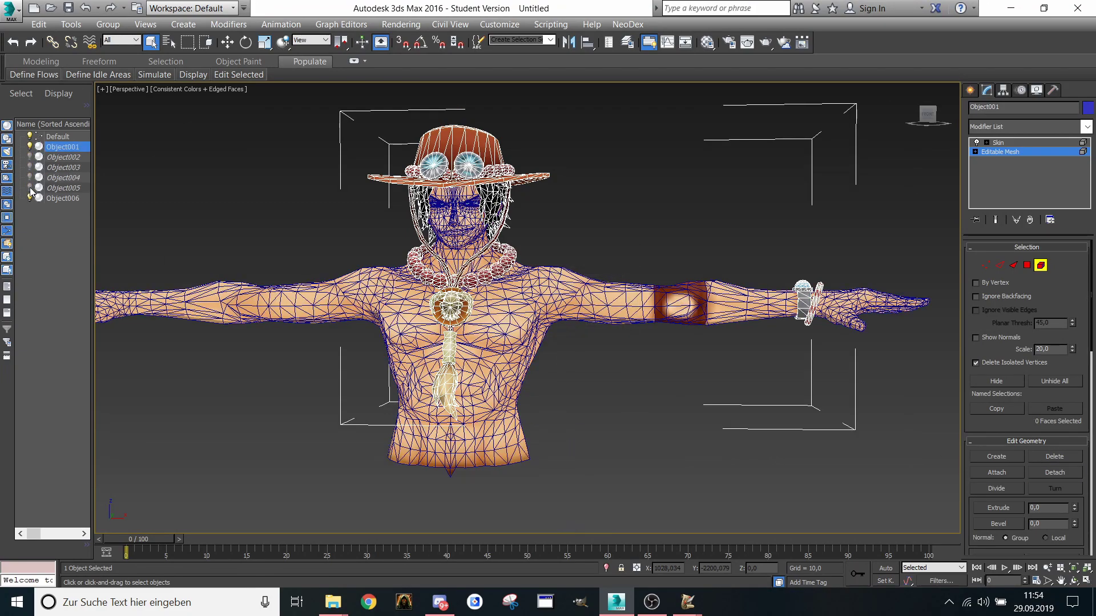
left_click(30, 198)
Step: Select the hat and add the two round badges on its front to the selection
scroll(536, 358, "up", 4)
middle_click_drag(537, 358, 573, 419)
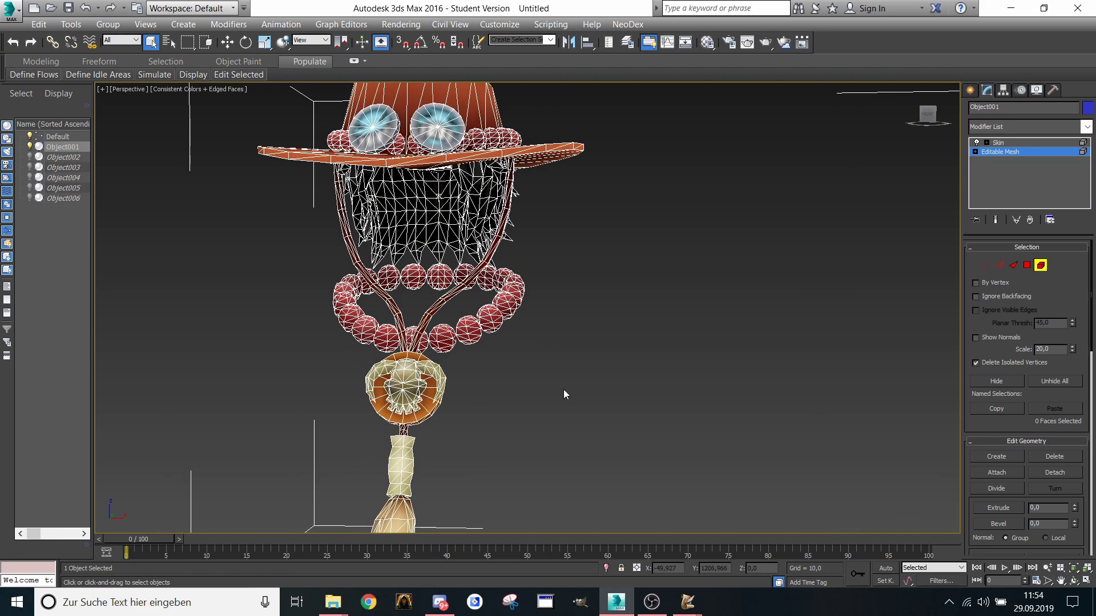
left_click(389, 190)
middle_click_drag(390, 189, 421, 245)
left_click(460, 158)
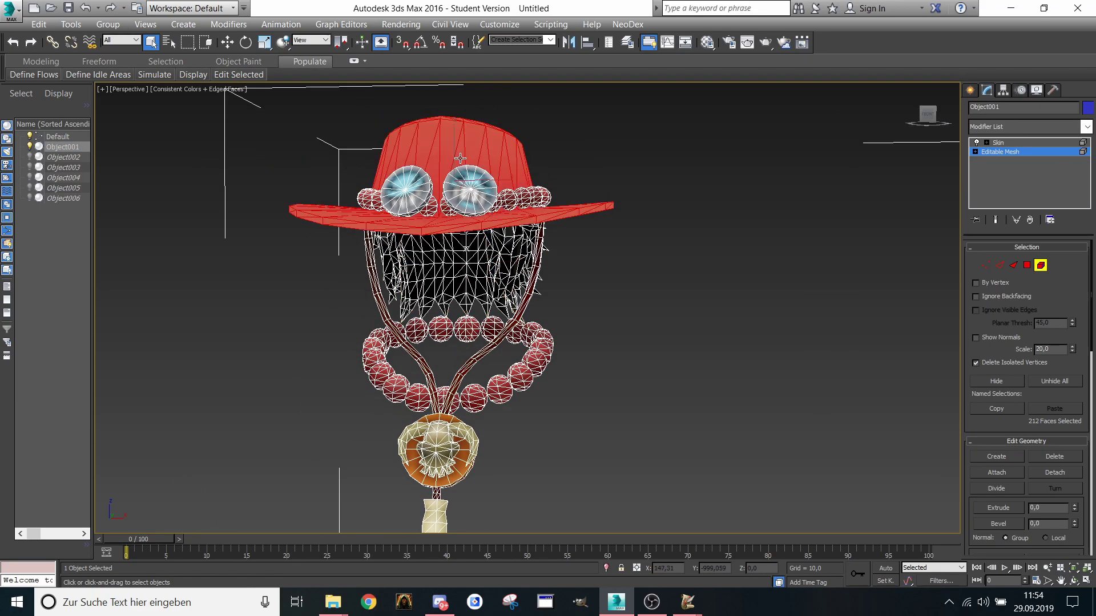
mouse_move(926, 118)
left_mouse_down()
mouse_move(948, 114)
mouse_move(930, 113)
left_mouse_up()
scroll(315, 200, "up", 3)
left_click(526, 194, "ctrl")
left_click(654, 189, "ctrl")
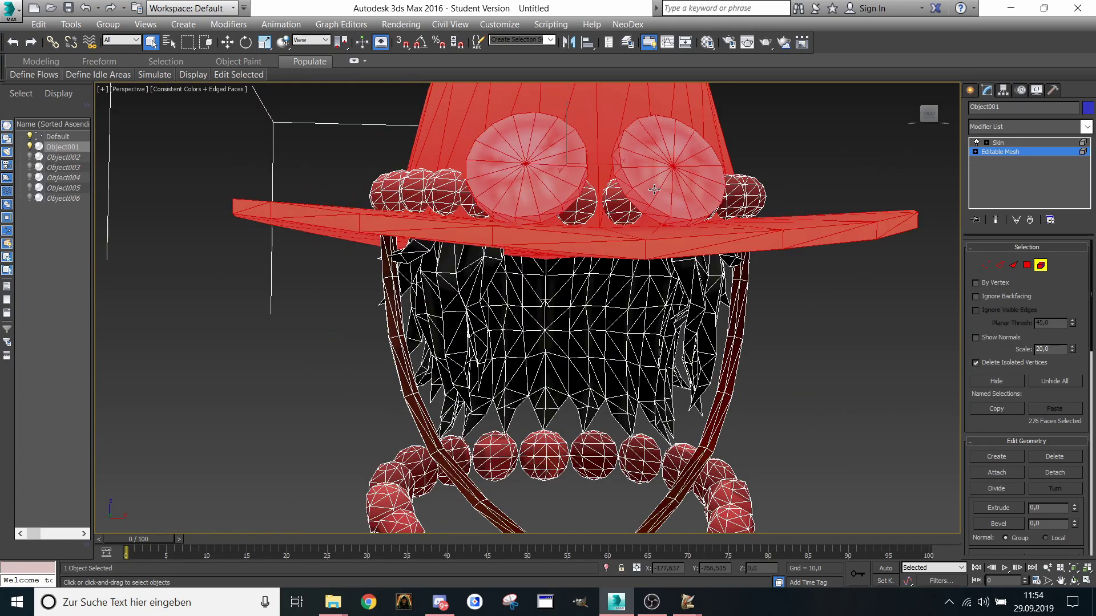
Step: Add the beads between the two badges and those along the left side of the hat band to the selection
left_click(607, 208, "ctrl")
left_click(578, 206, "ctrl")
left_click_drag(925, 114, 936, 116)
left_click(562, 220, "ctrl")
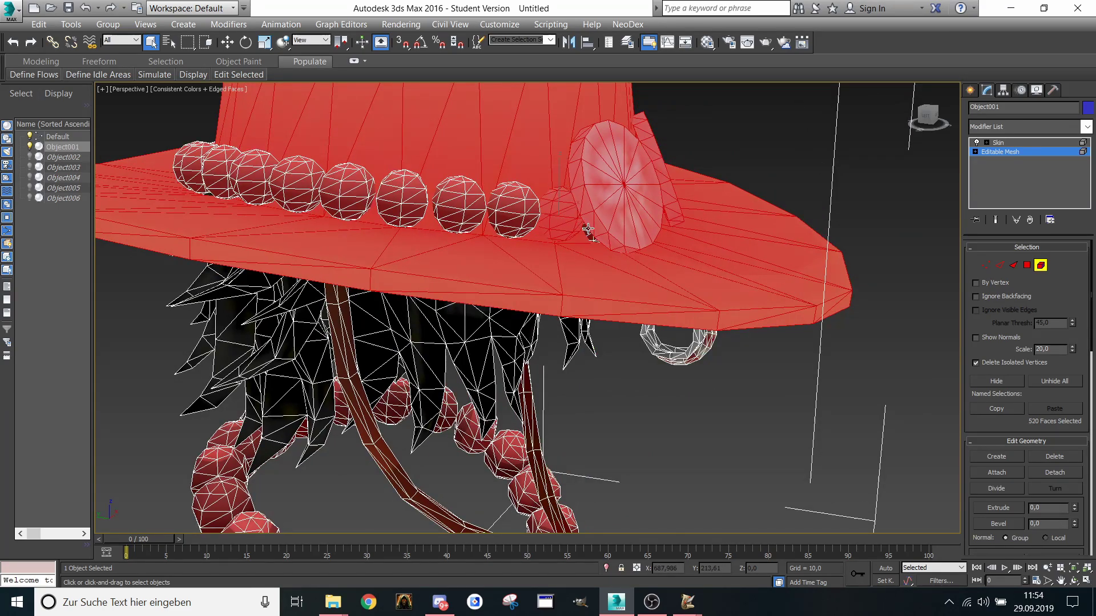
left_click(511, 216, "ctrl")
left_click(468, 210, "ctrl")
left_click(387, 205, "ctrl")
left_click(353, 203, "ctrl")
left_click(315, 196, "ctrl")
left_click(246, 183, "ctrl")
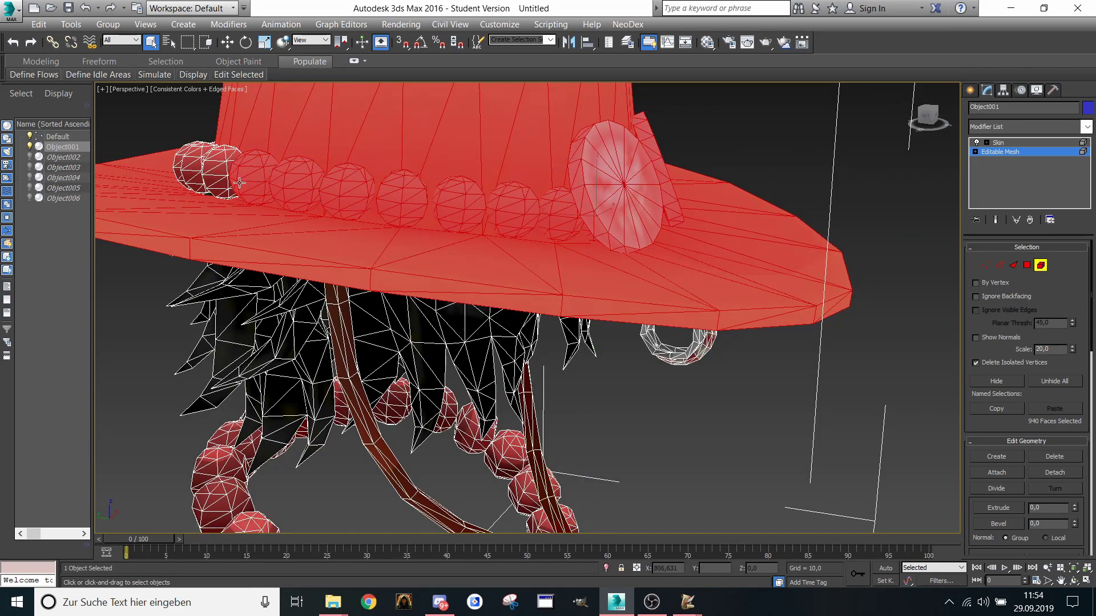
left_click(226, 174, "ctrl")
left_click(194, 168, "ctrl")
Step: Add the beads around the back of the hat band to the hat selection
left_click(928, 114)
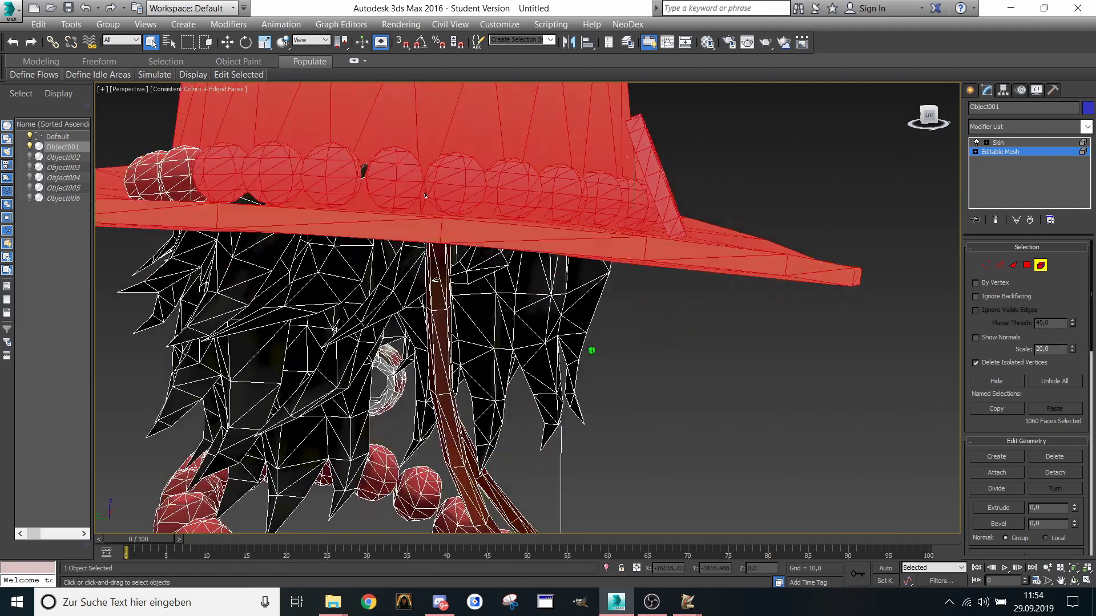
left_click_drag(920, 113, 943, 124)
left_click(338, 239, "ctrl")
left_click(287, 238, "ctrl")
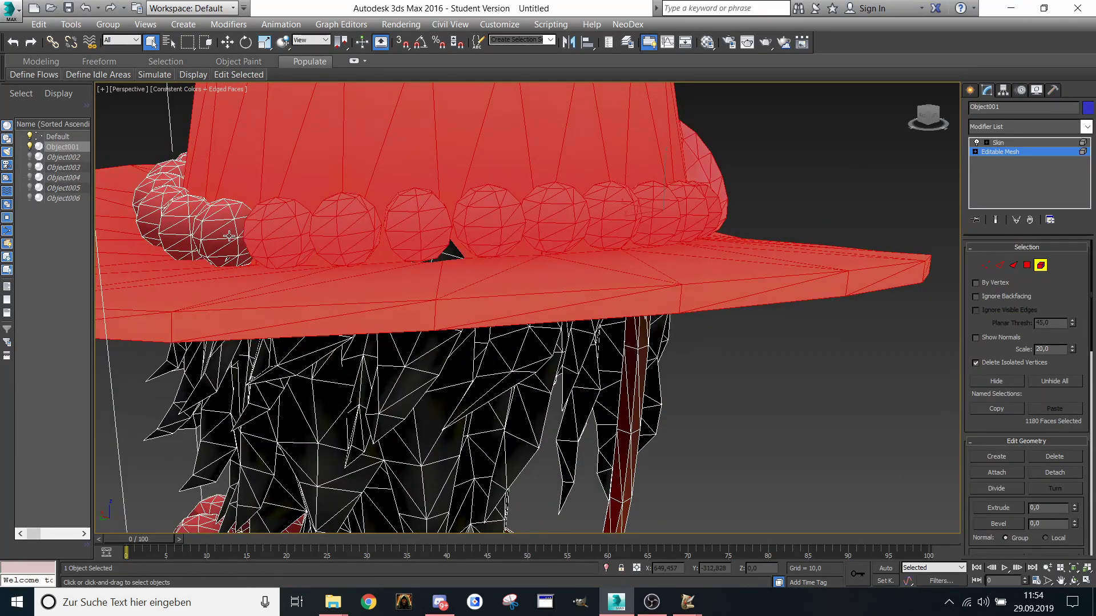
left_click(229, 236, "ctrl")
left_click(186, 228, "ctrl")
left_click(156, 208, "ctrl")
left_click(147, 181, "ctrl")
left_click(164, 168, "ctrl")
middle_click_drag(166, 169, 351, 228)
left_click(670, 309, "ctrl")
left_click(697, 285, "ctrl")
left_click(704, 276, "ctrl")
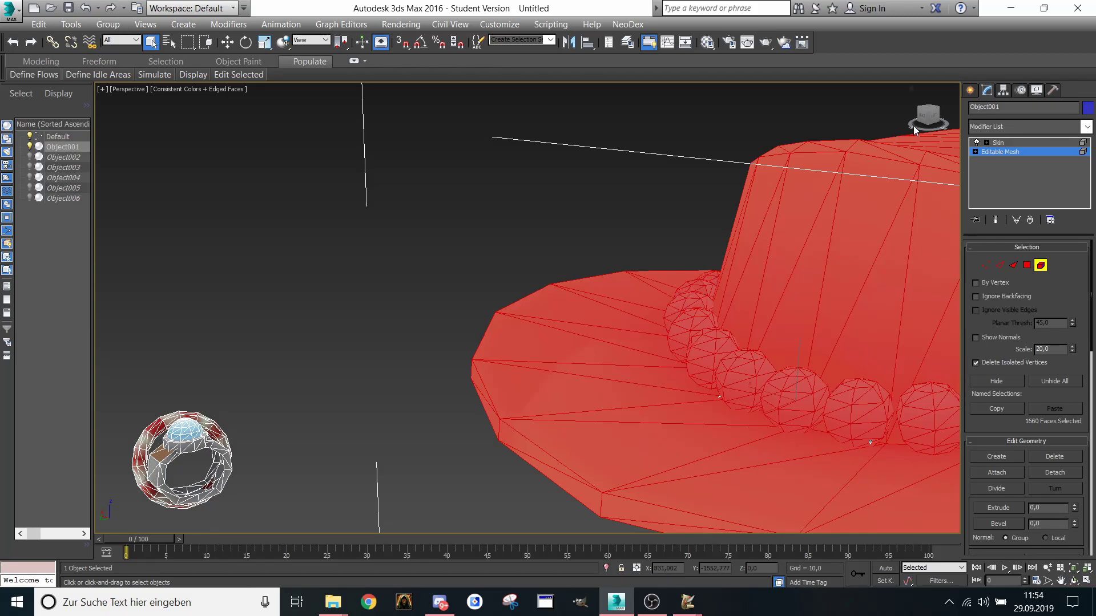
Step: Add five beads along the right side of the hat band to the hat selection
left_click(915, 130)
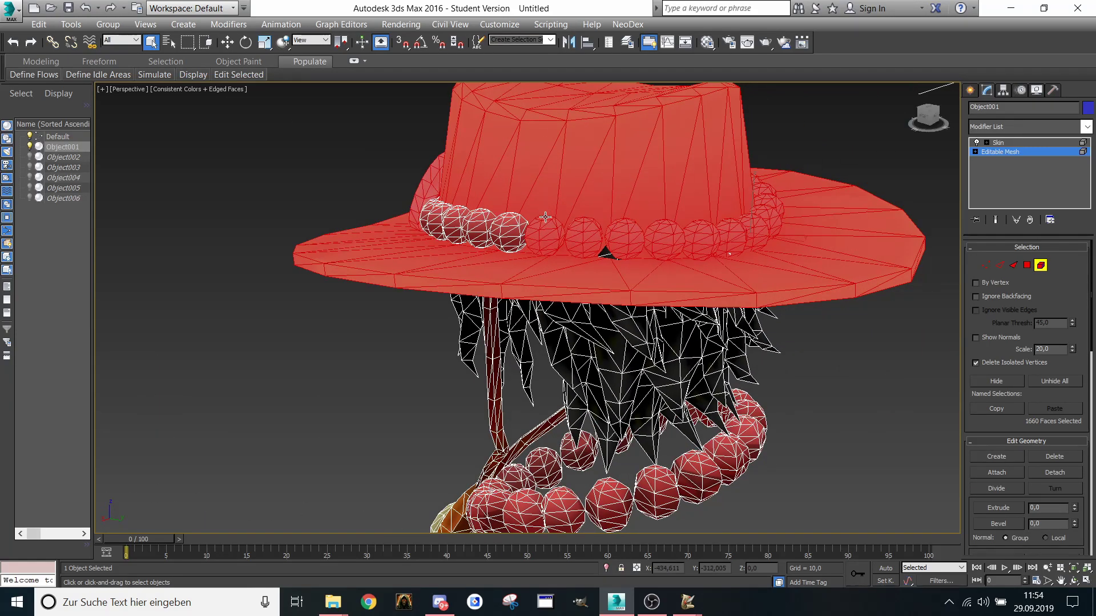
left_click(508, 231, "ctrl")
left_click(480, 227, "ctrl")
left_click(455, 224, "ctrl")
left_click(437, 222, "ctrl")
left_click(428, 212, "ctrl")
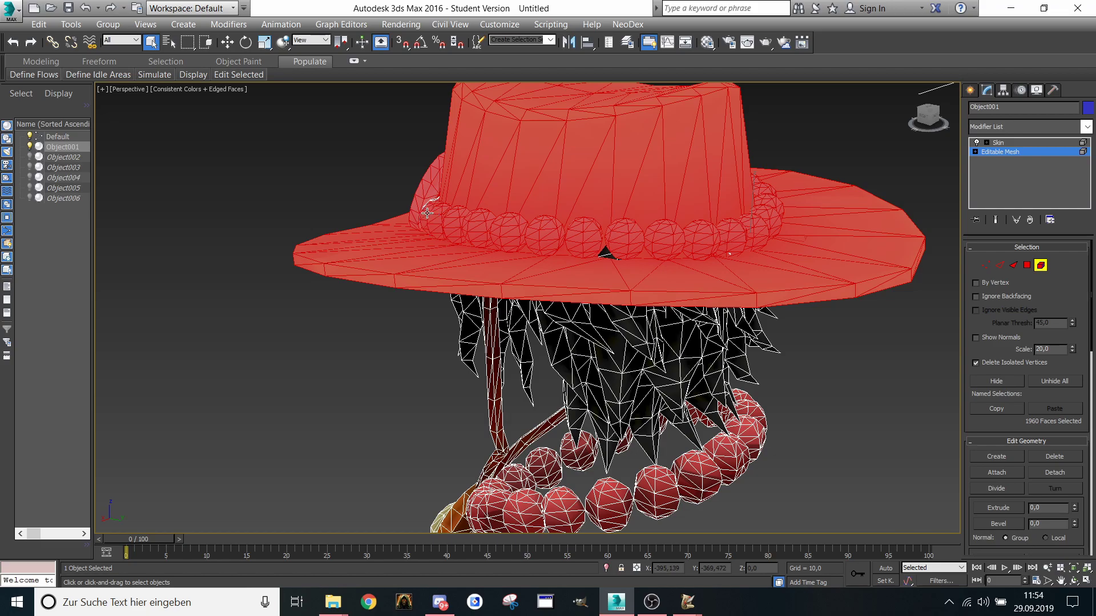
Step: Add the last two hat band beads beside and behind the right-hand badge to the hat selection
left_click_drag(928, 115, 968, 118)
middle_click_drag(439, 285, 655, 220)
left_click(404, 218, "ctrl")
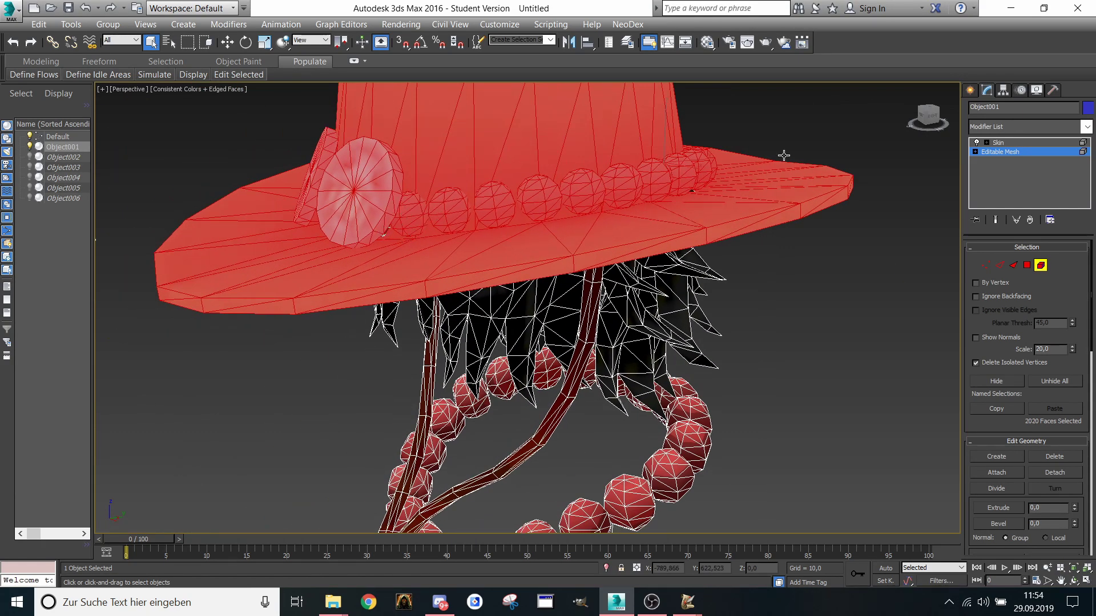
left_click_drag(928, 117, 457, 233)
left_click(444, 229, "ctrl")
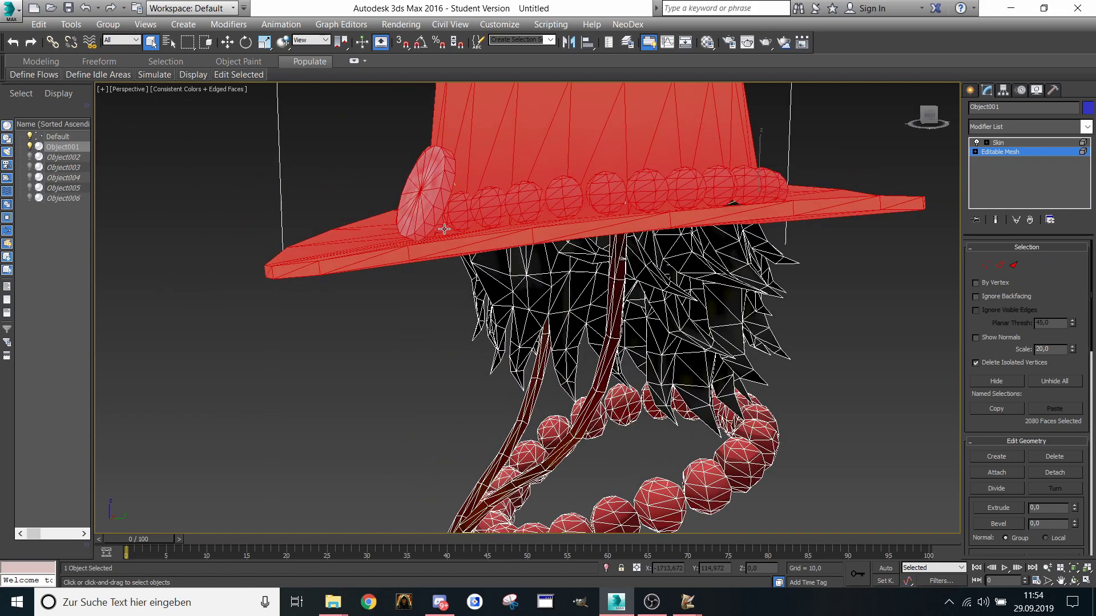
scroll(470, 190, "up", 5)
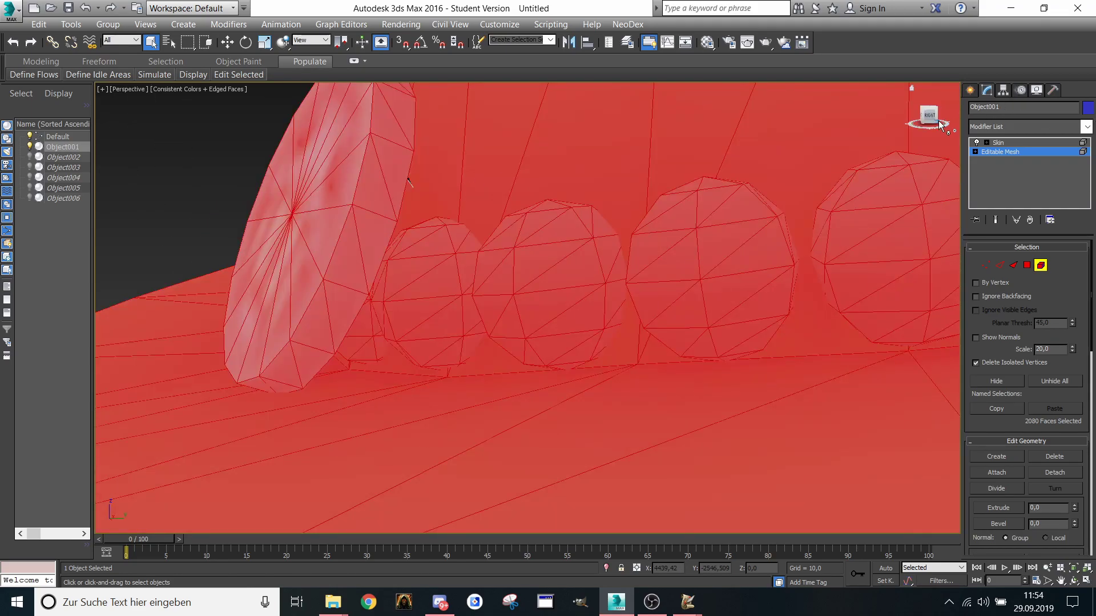
left_click_drag(940, 125, 1056, 140)
scroll(611, 242, "down", 8)
middle_click_drag(612, 242, 723, 282)
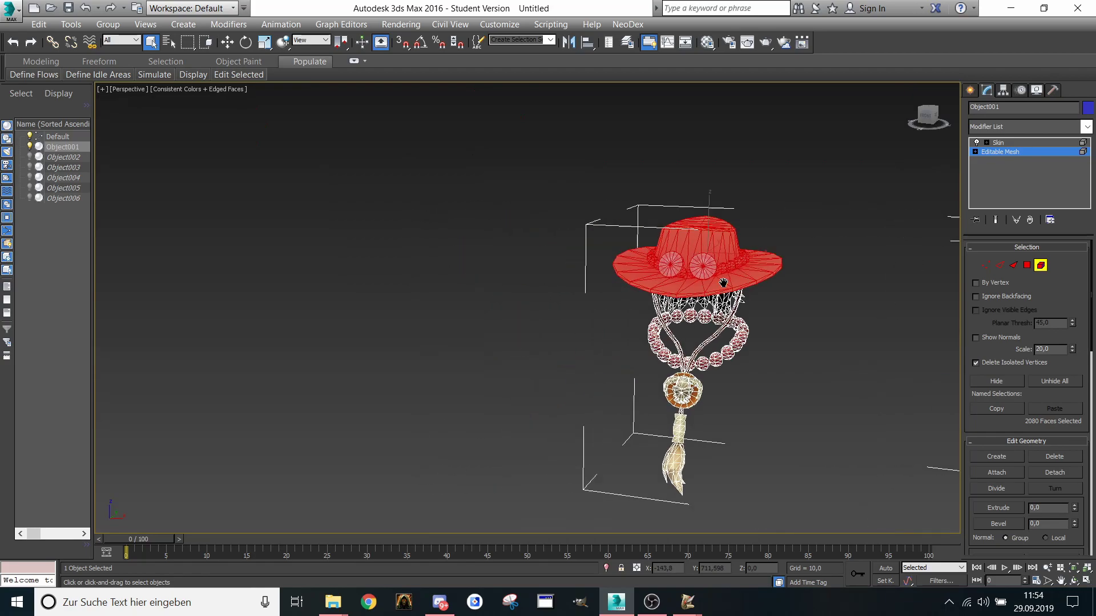
Step: Add both cords hanging from the hat and the skull at the pendant's centre to the hat selection
scroll(723, 283, "up", 8)
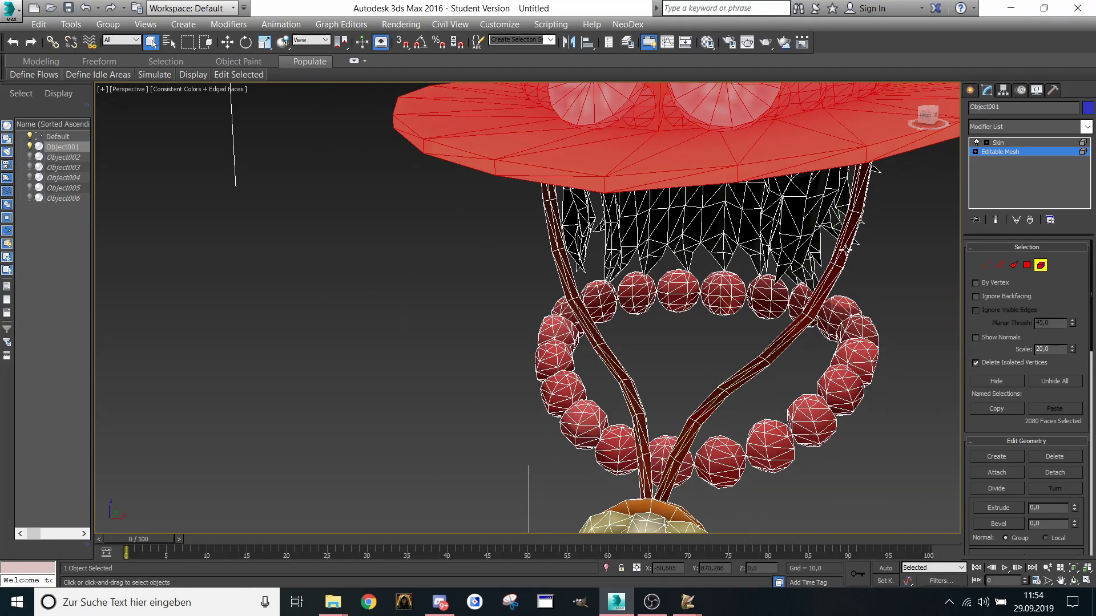
left_click(845, 251, "ctrl")
left_click(563, 291, "ctrl")
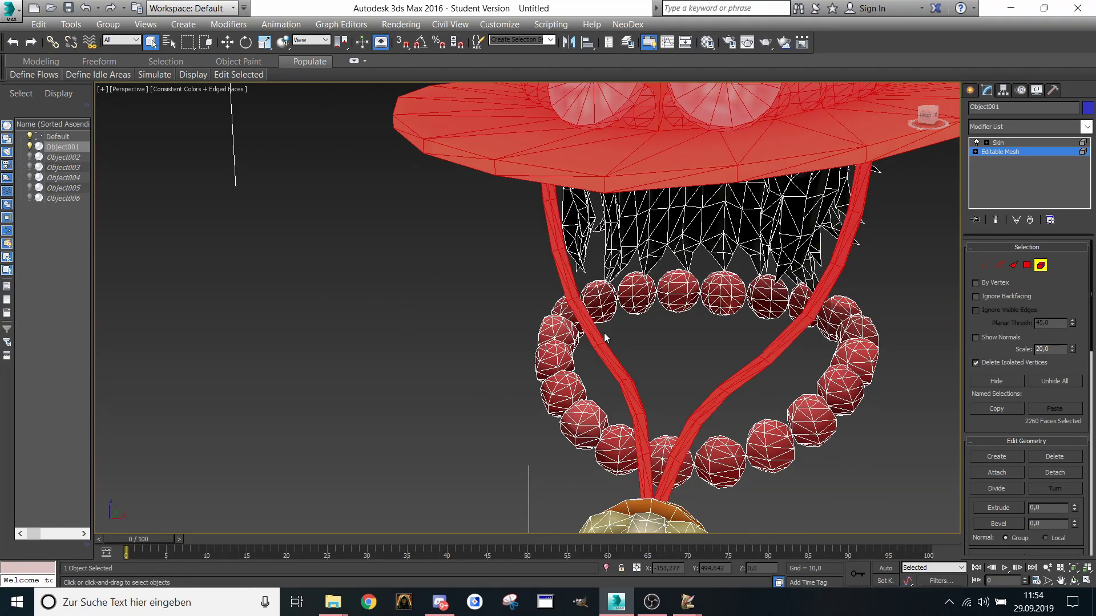
scroll(606, 339, "down", 4)
left_click(590, 363, "ctrl")
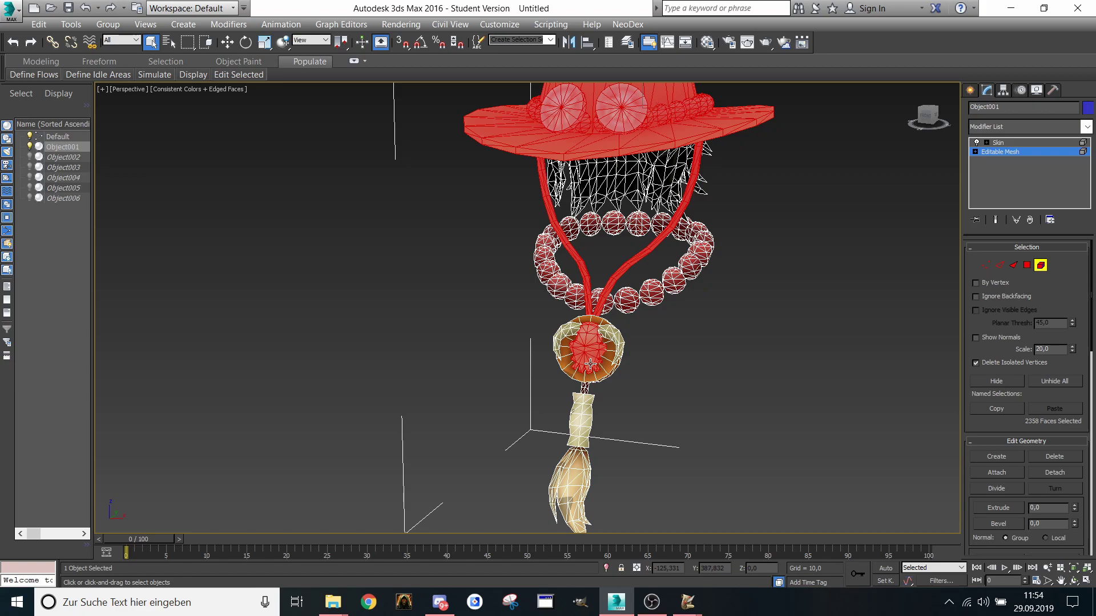
Step: Add the disc around the pendant's skull and the tassel hanging below it to the hat selection
left_click(551, 362, "ctrl")
left_click(583, 479, "ctrl")
scroll(615, 486, "down", 4)
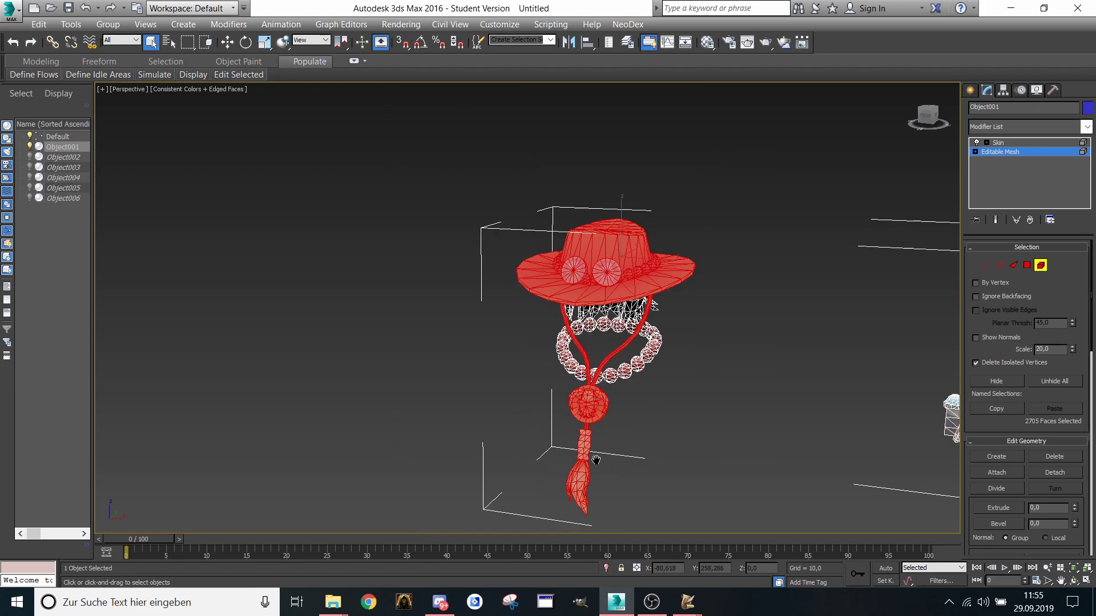
Step: Detach the selected hat and pendant elements as a separate object and hide it
left_click(1054, 472)
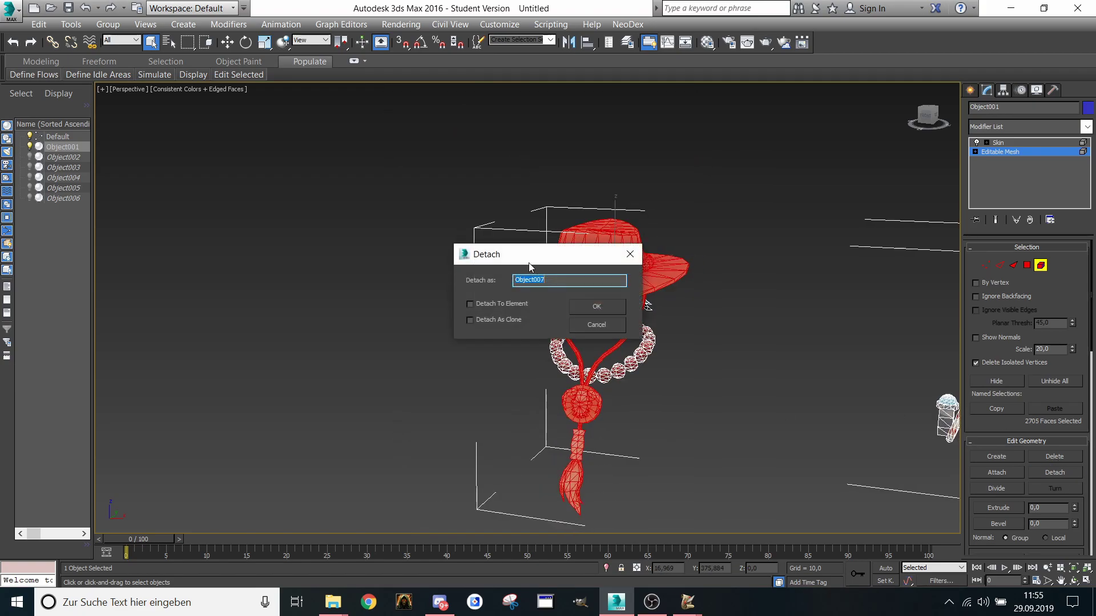
left_click(596, 307)
left_click(30, 208)
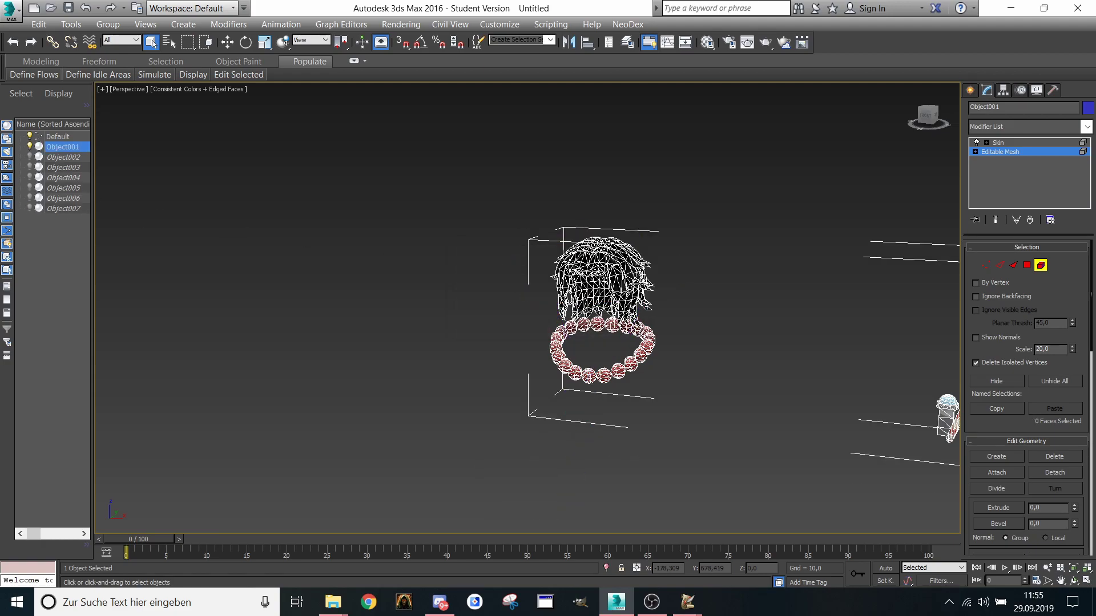
Step: Select the hair above the bead necklace and detach it as a separate object
key("z")
left_click_drag(935, 113, 934, 107)
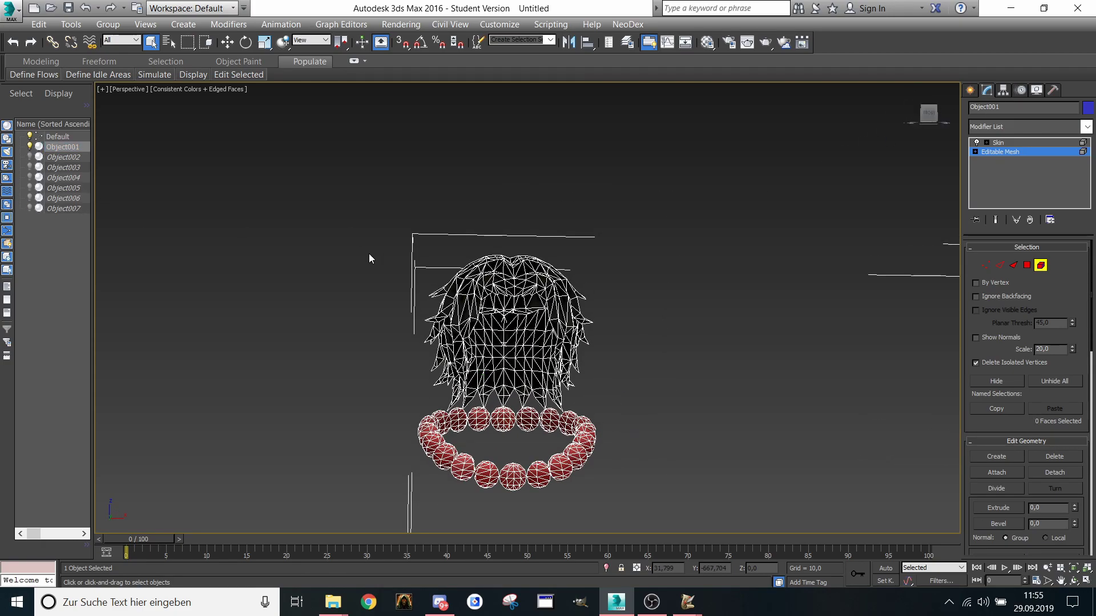
left_click_drag(368, 253, 640, 370)
middle_click_drag(641, 370, 633, 284)
scroll(633, 283, "down", 4)
scroll(632, 282, "down", 3)
middle_click_drag(629, 337, 569, 360)
left_click(1069, 474)
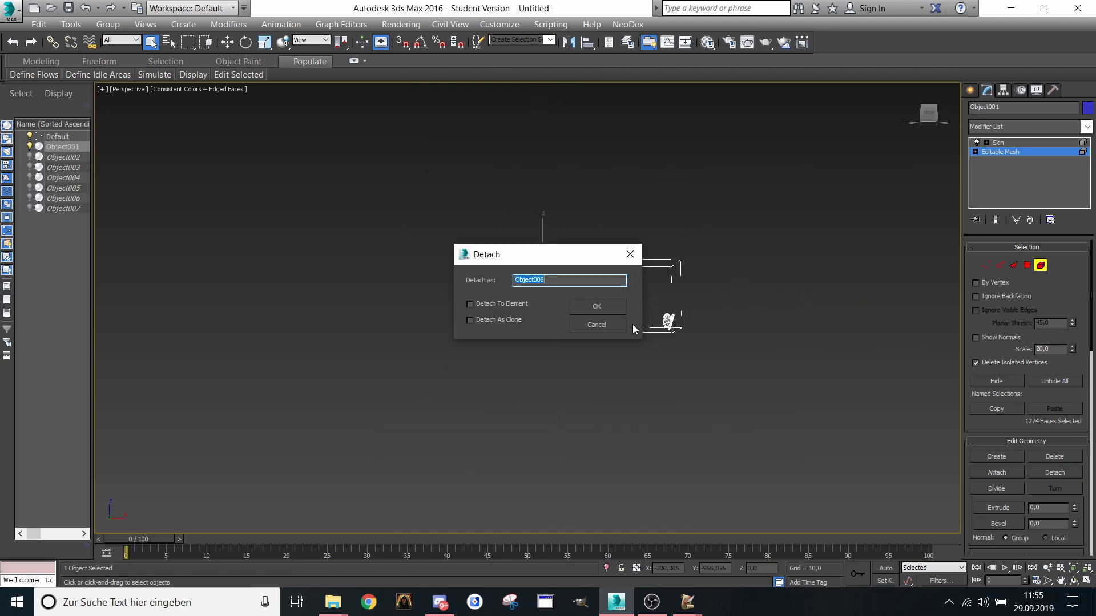
left_click(594, 306)
scroll(562, 272, "up", 4)
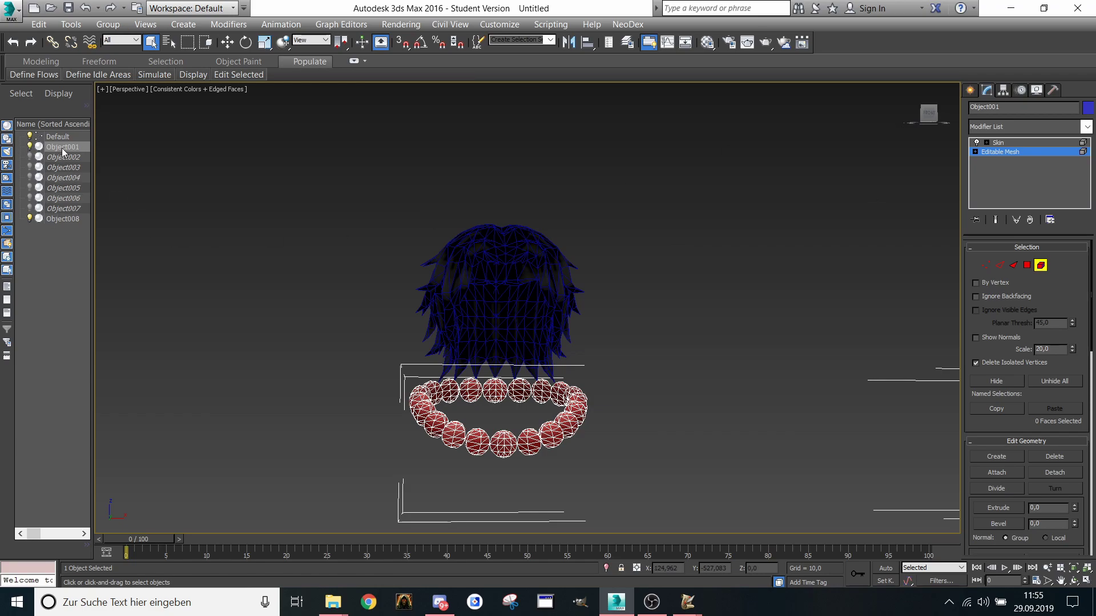
Step: Unhide all the detached objects from Object001 to Object008 and clear the selection
left_click(65, 170)
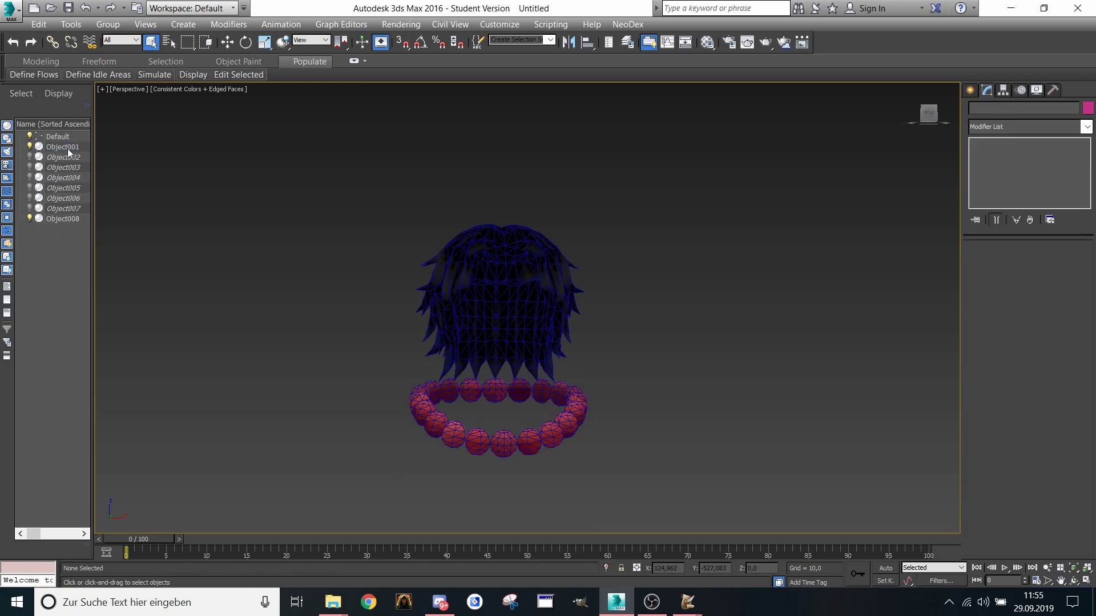
left_click(68, 149)
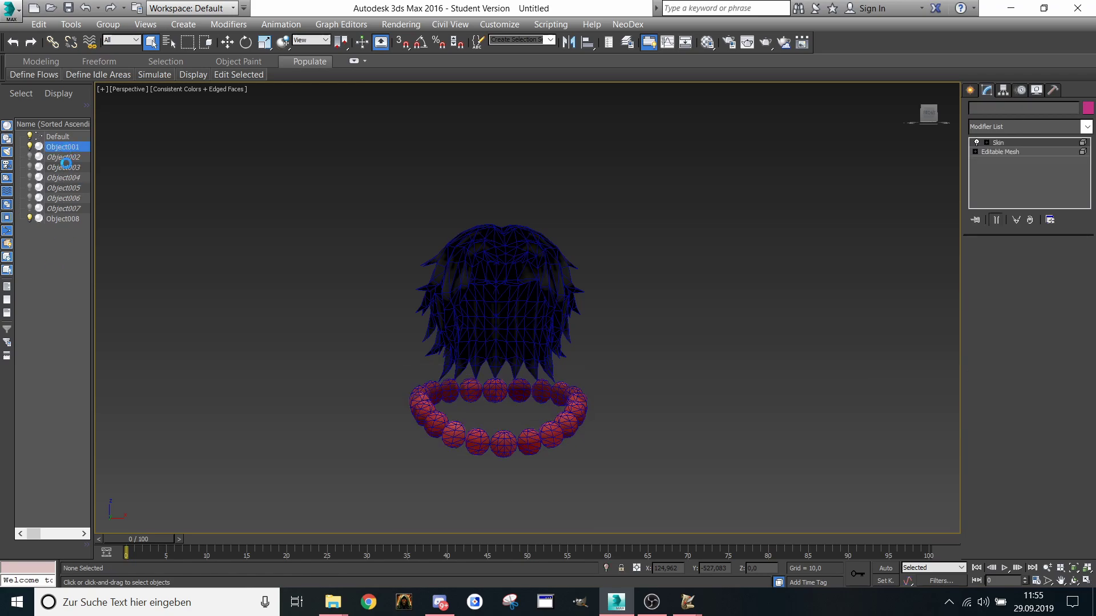
left_click(62, 218, "shift")
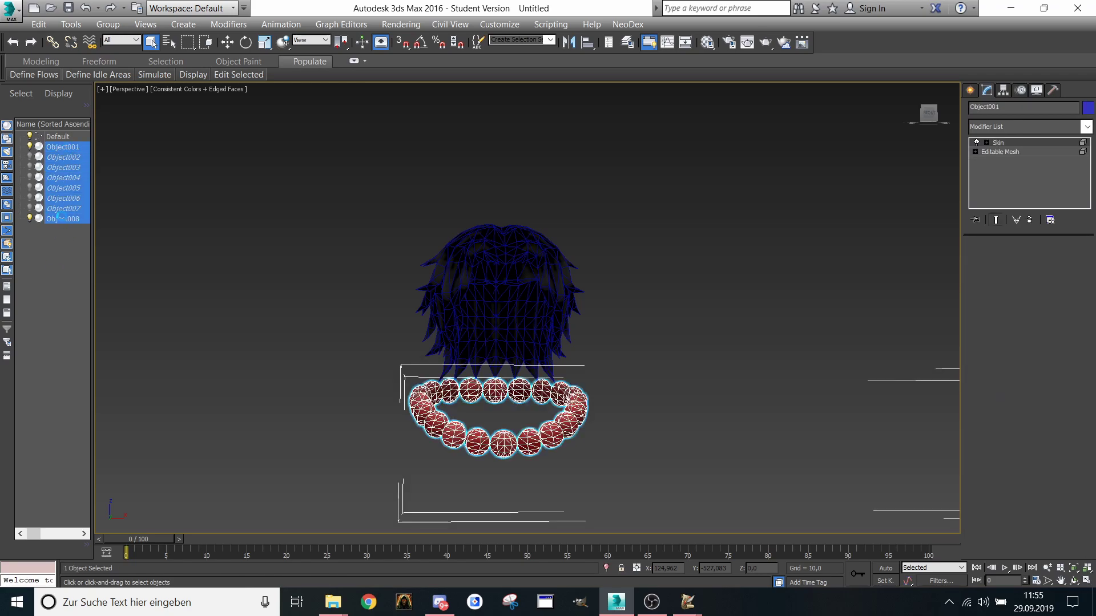
left_click(28, 156)
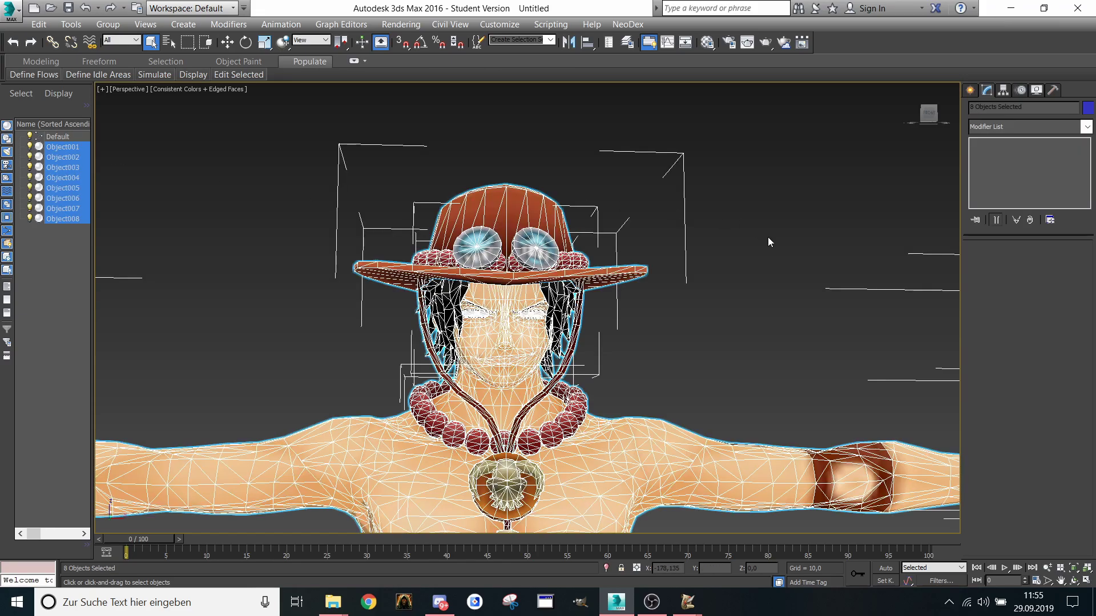
left_click(769, 239)
Step: Export the whole split model with NeoDex in Standard Mode, overwriting Ace1.mdx in the Ace folder
scroll(771, 293, "down", 3)
middle_click_drag(773, 303, 674, 222)
scroll(673, 220, "down", 2)
middle_click_drag(621, 169, 588, 148)
left_click(627, 24)
left_click(651, 41)
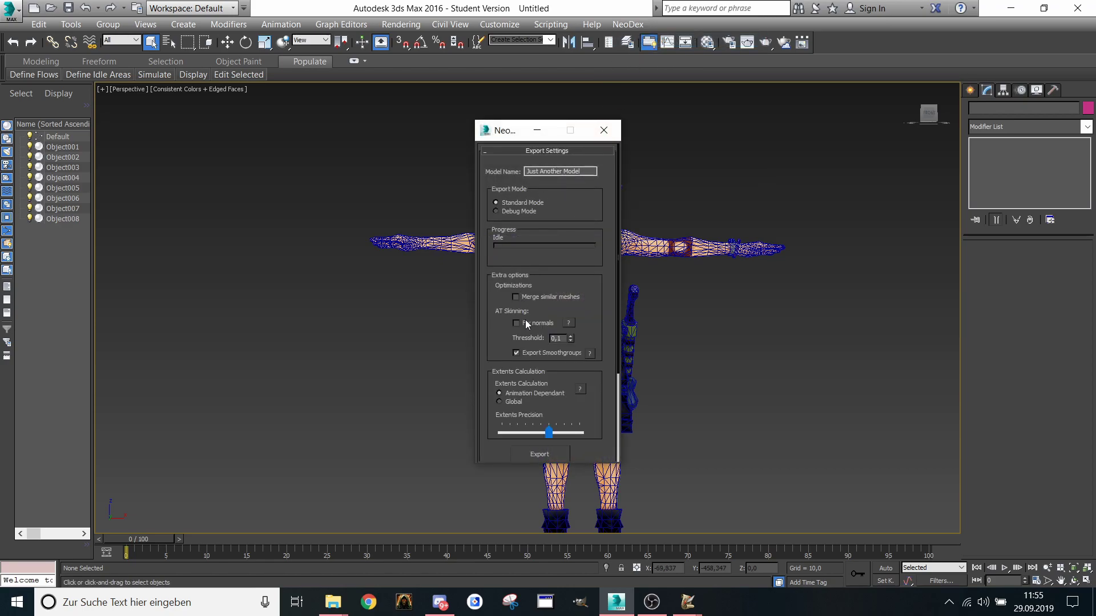
left_click(539, 455)
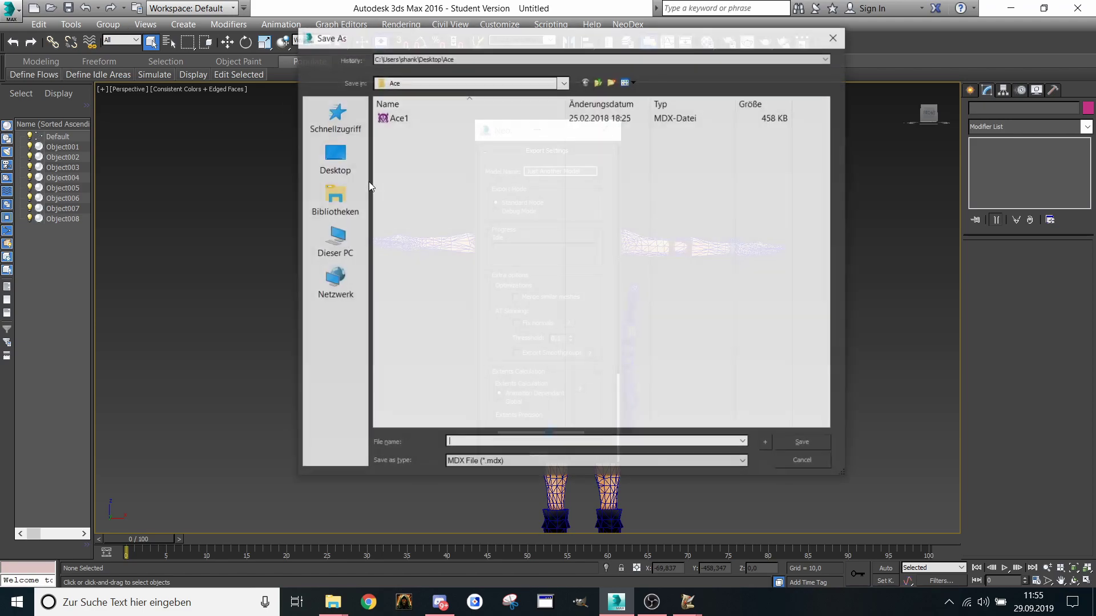
double_click(432, 117)
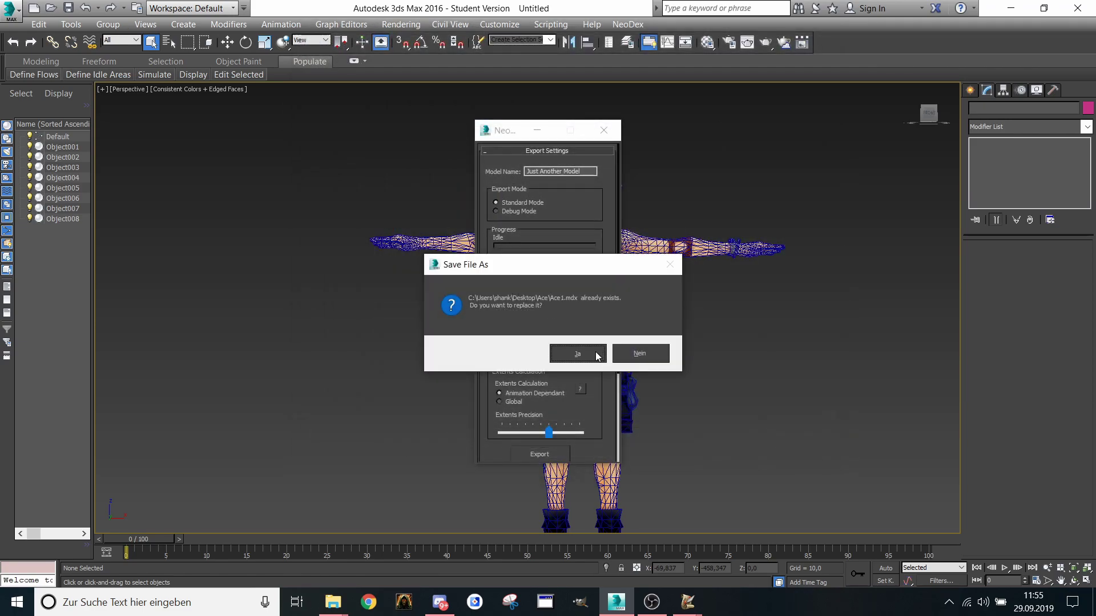
left_click(599, 351)
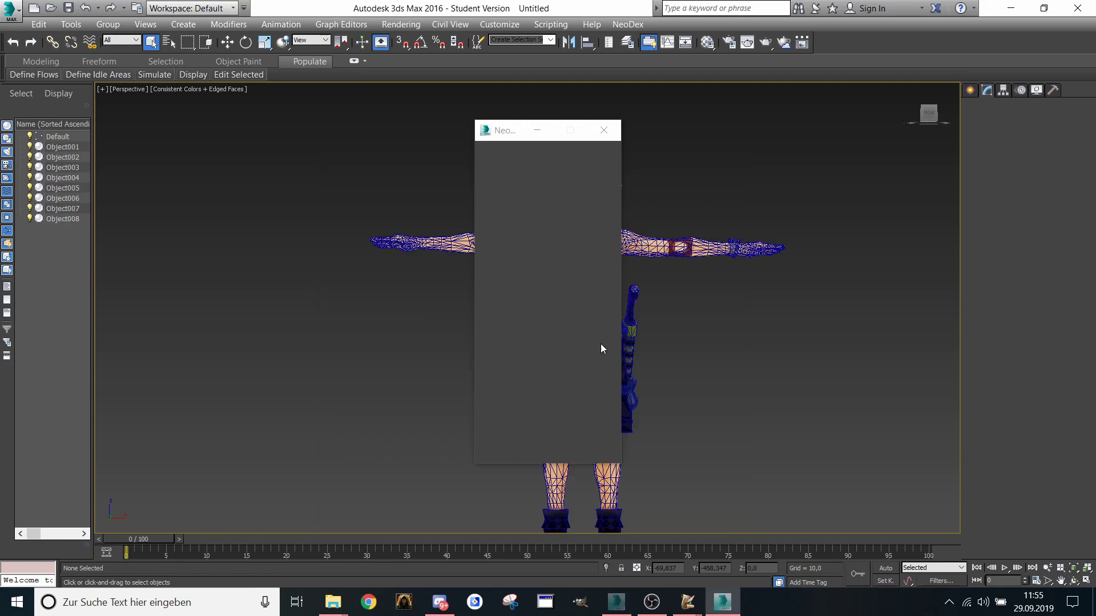
left_click(600, 348)
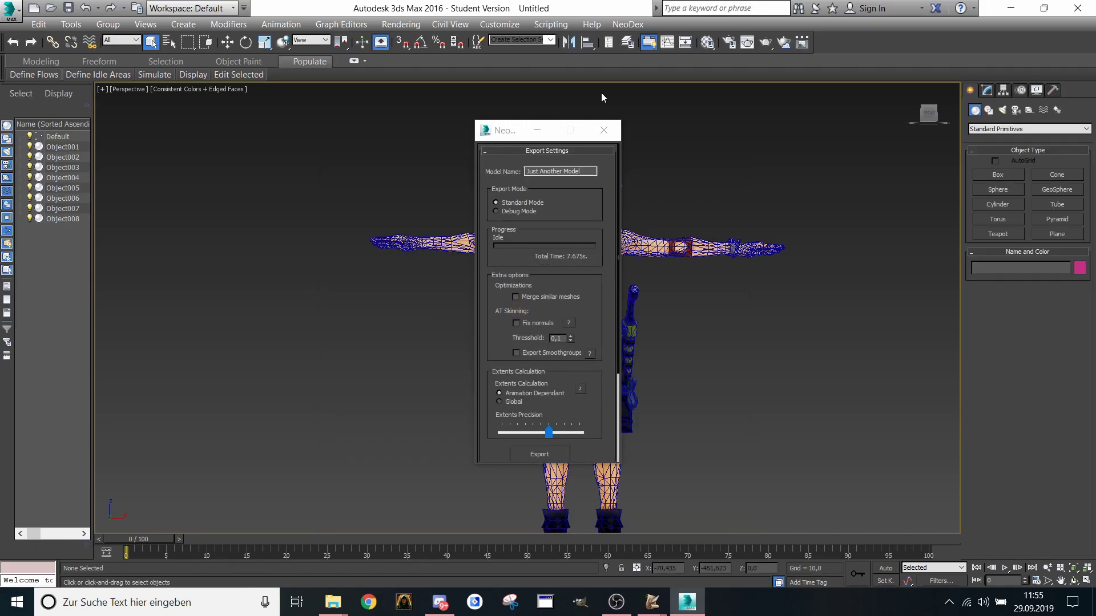
left_click(604, 130)
Step: Switch to the Warcraft III World Editor and open its Import Manager
left_click(1011, 8)
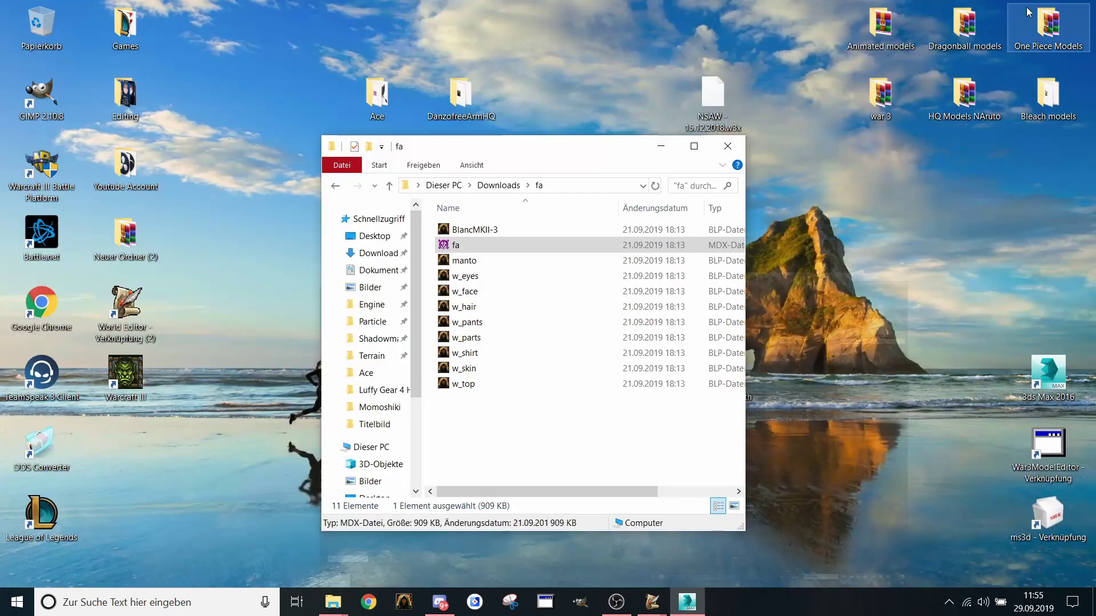
left_click(731, 143)
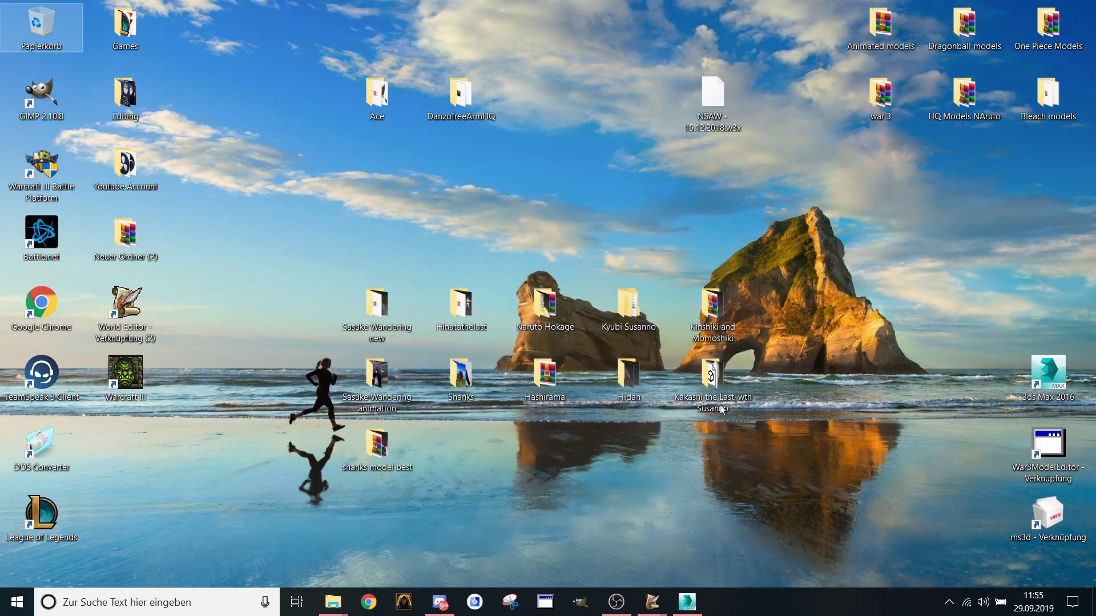
left_click(656, 610)
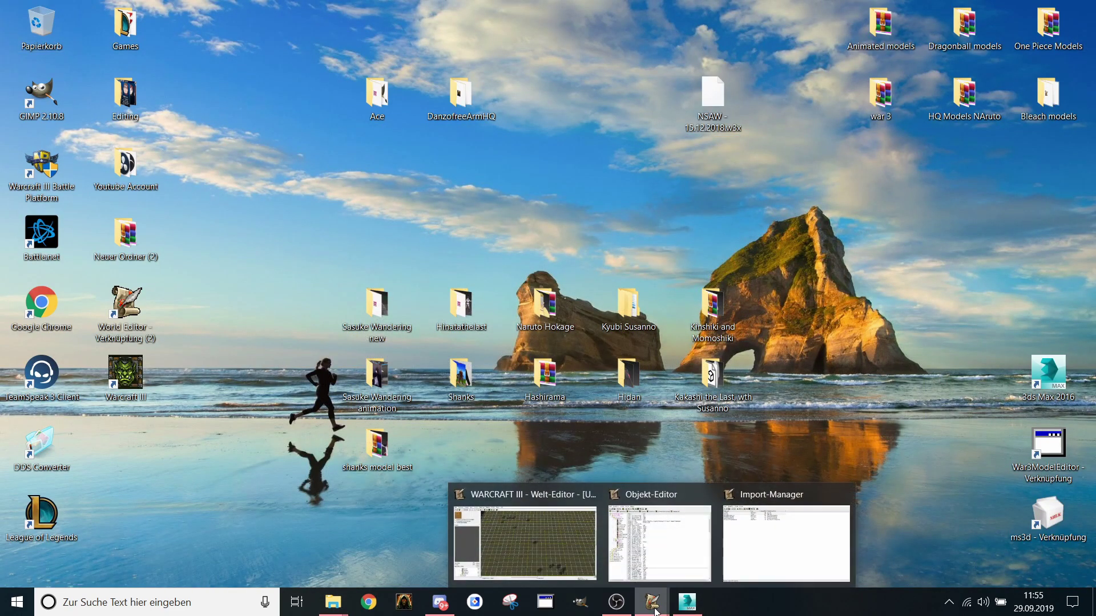
left_click(556, 539)
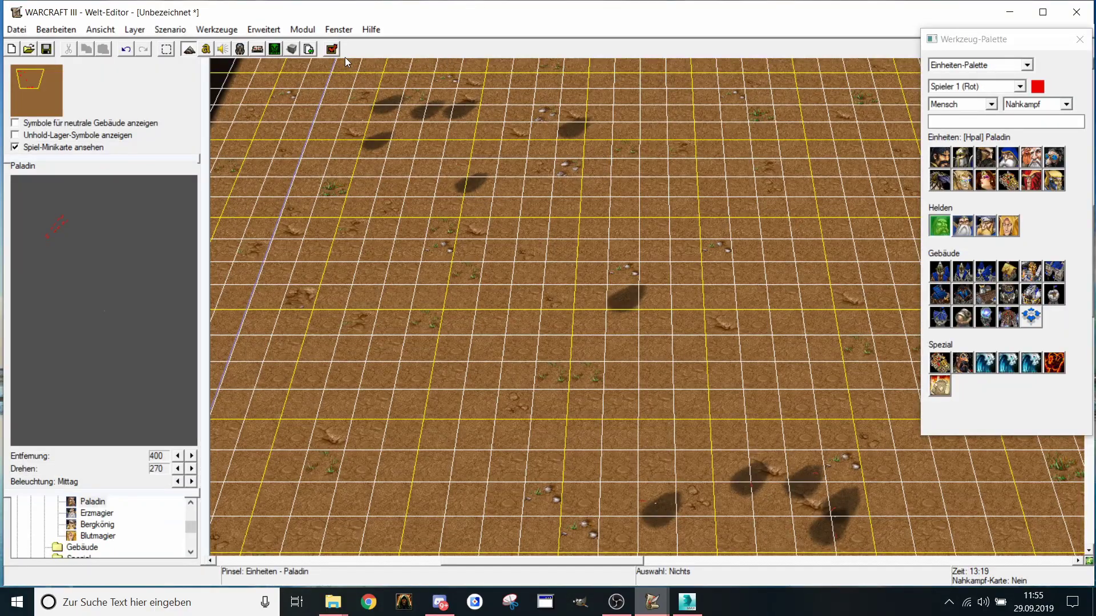
left_click(311, 50)
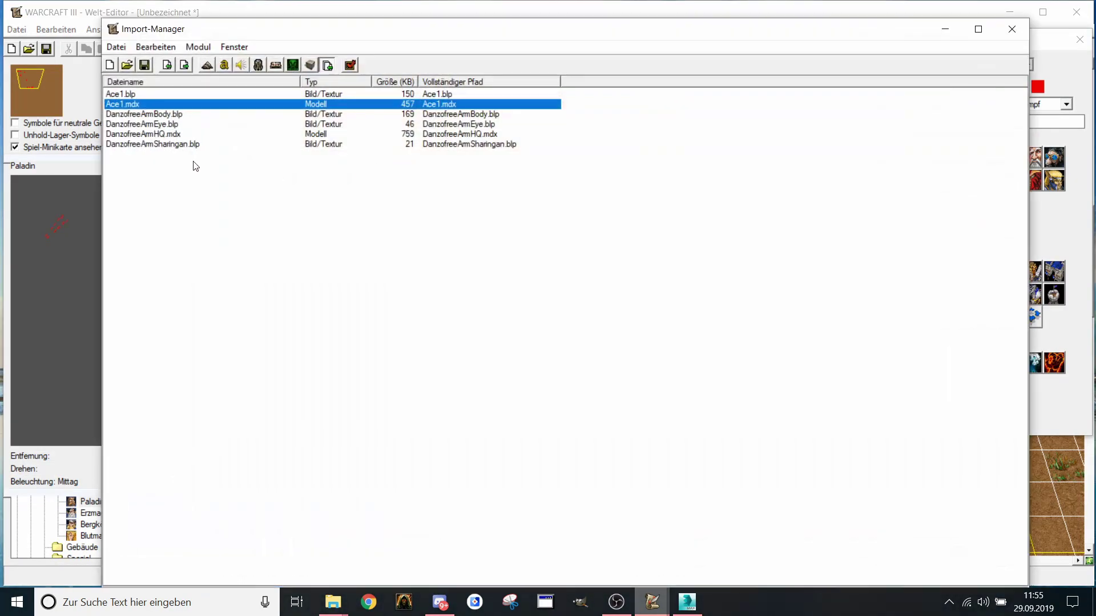
Step: Replace the imported Ace1.mdx with the newly exported Ace1 file from the desktop's Ace folder and close the Import Manager
right_click(138, 107)
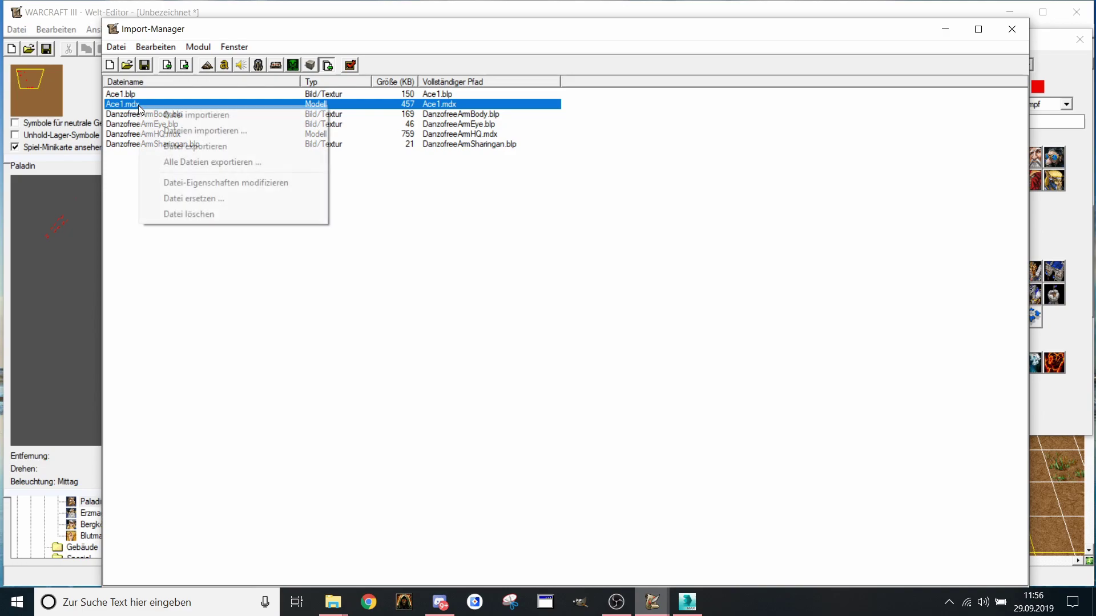
left_click(194, 198)
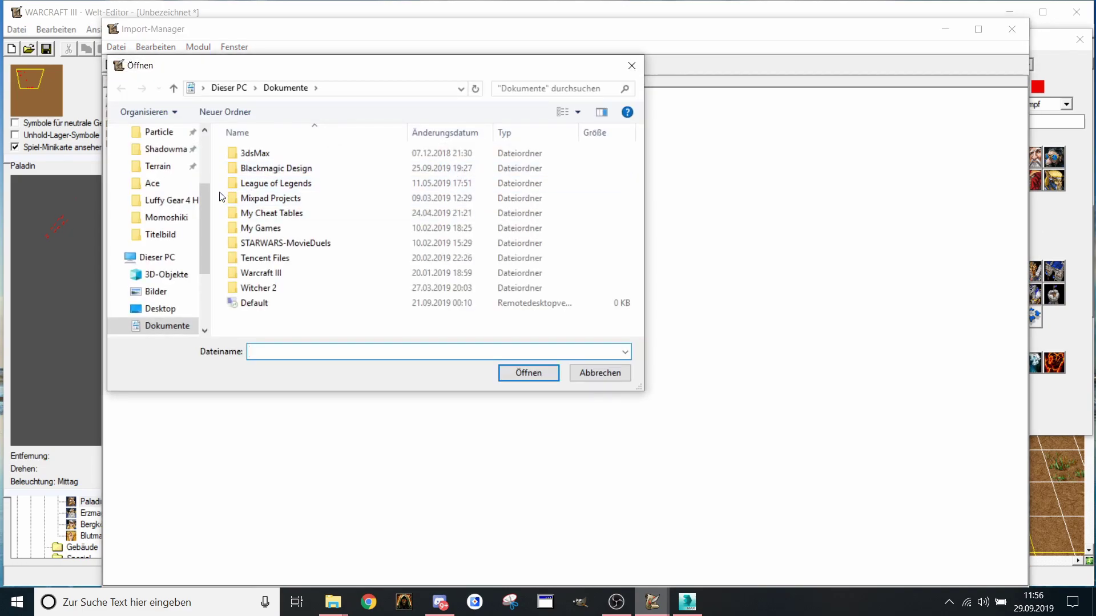
left_click_drag(204, 199, 204, 151)
left_click(160, 160)
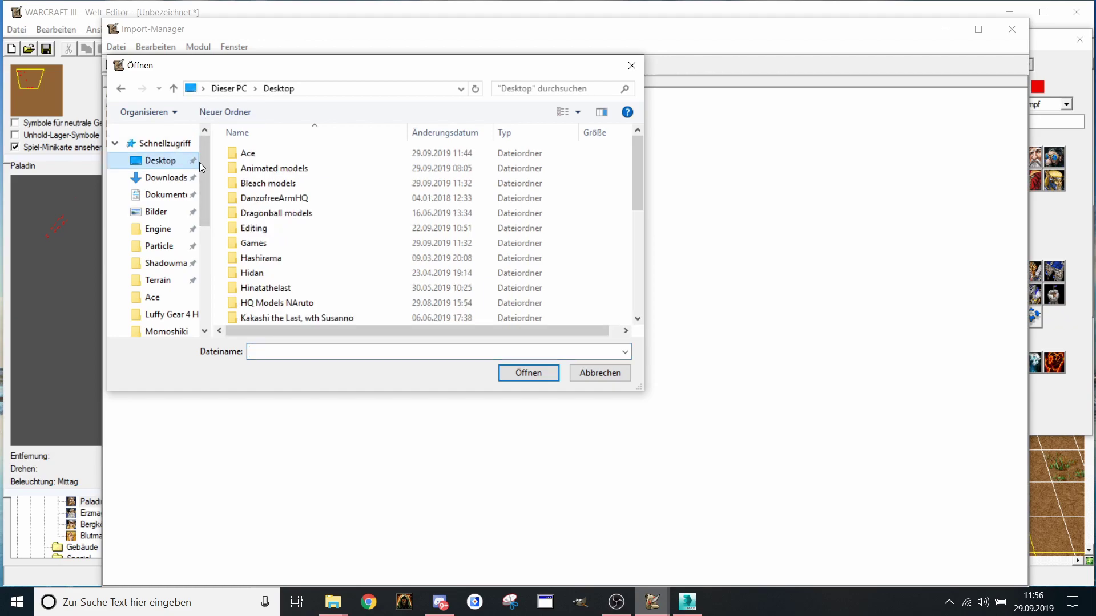
double_click(248, 154)
double_click(246, 167)
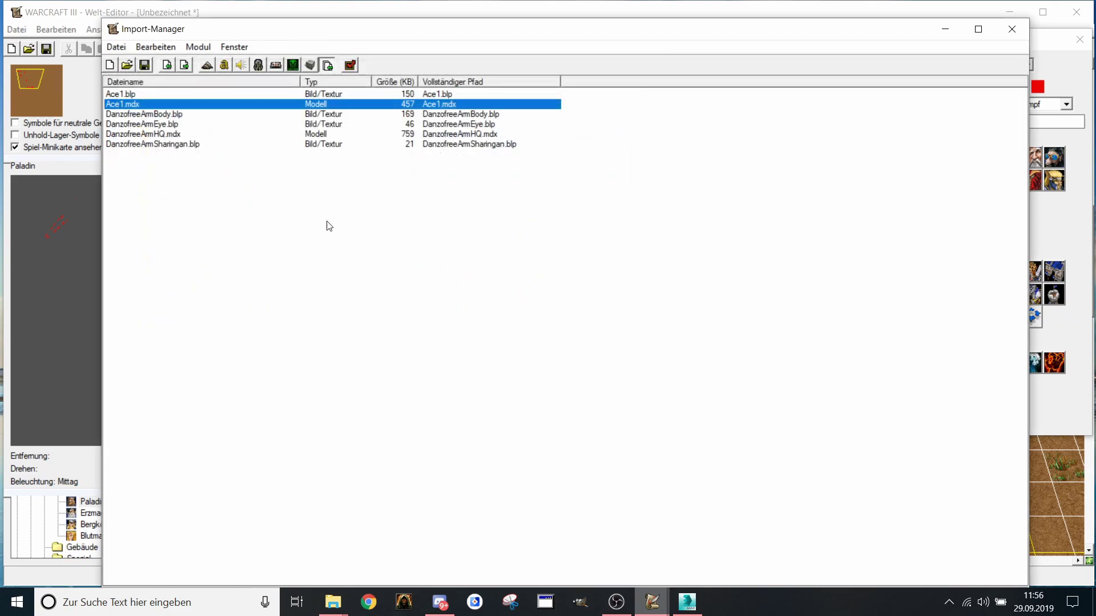
left_click(1011, 29)
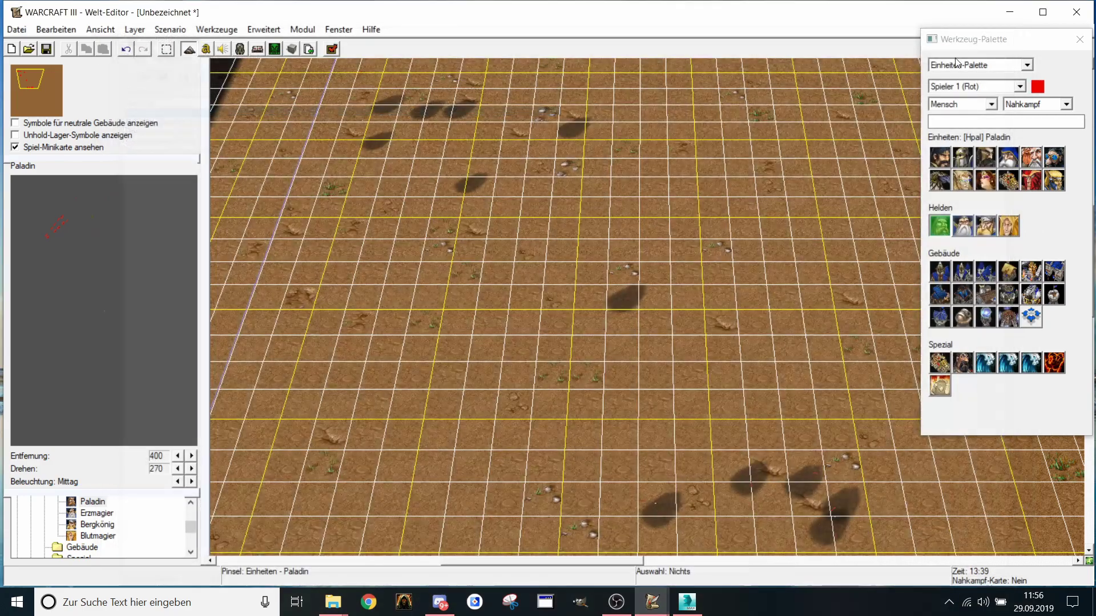
Step: Save the map as "fixing bug.w3m" in the desktop's Ace folder, generating the missing player start positions automatically
right_click_drag(503, 299, 513, 315)
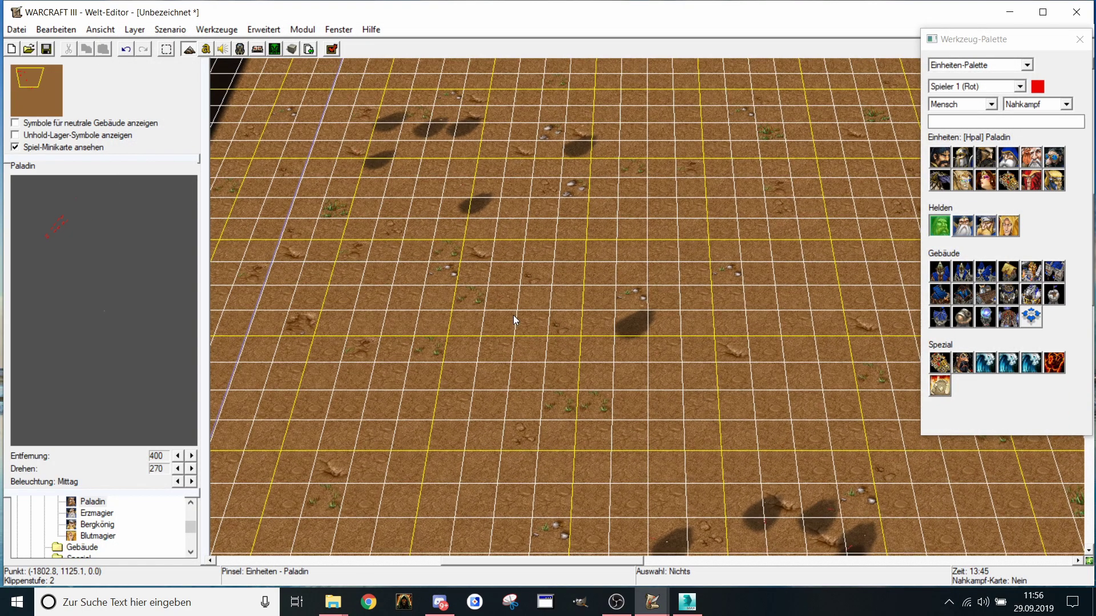
left_click(18, 31)
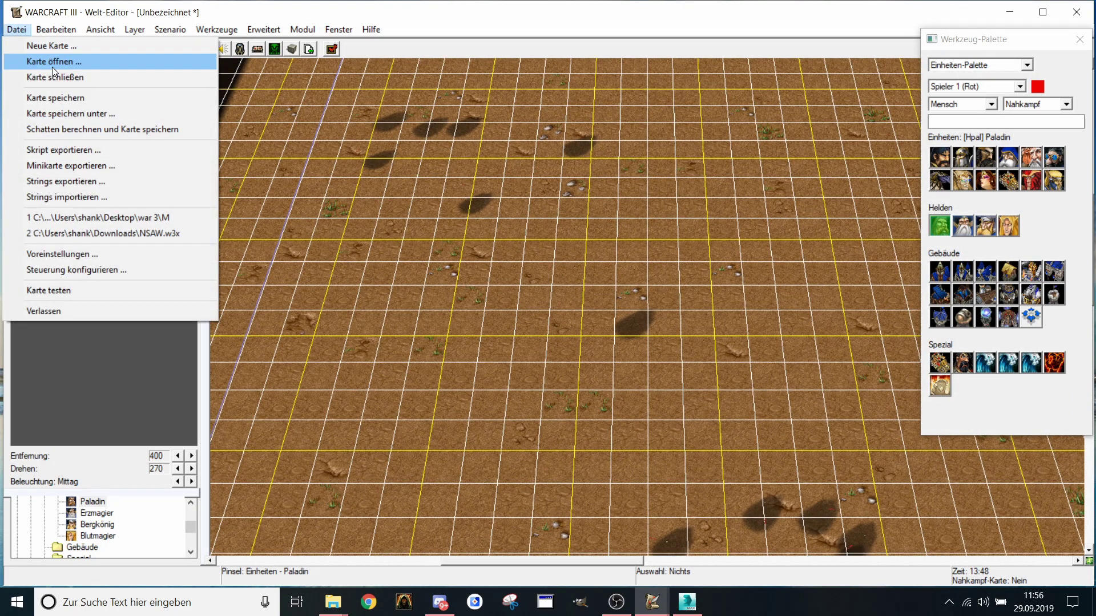
left_click(62, 114)
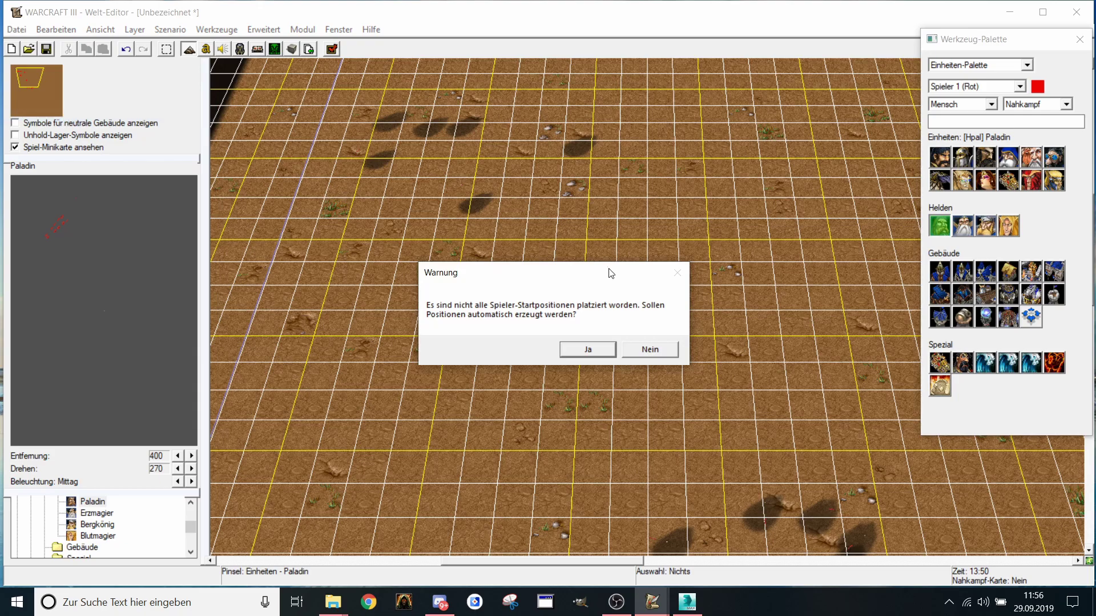
left_click(581, 352)
left_click(640, 358)
left_click(645, 361)
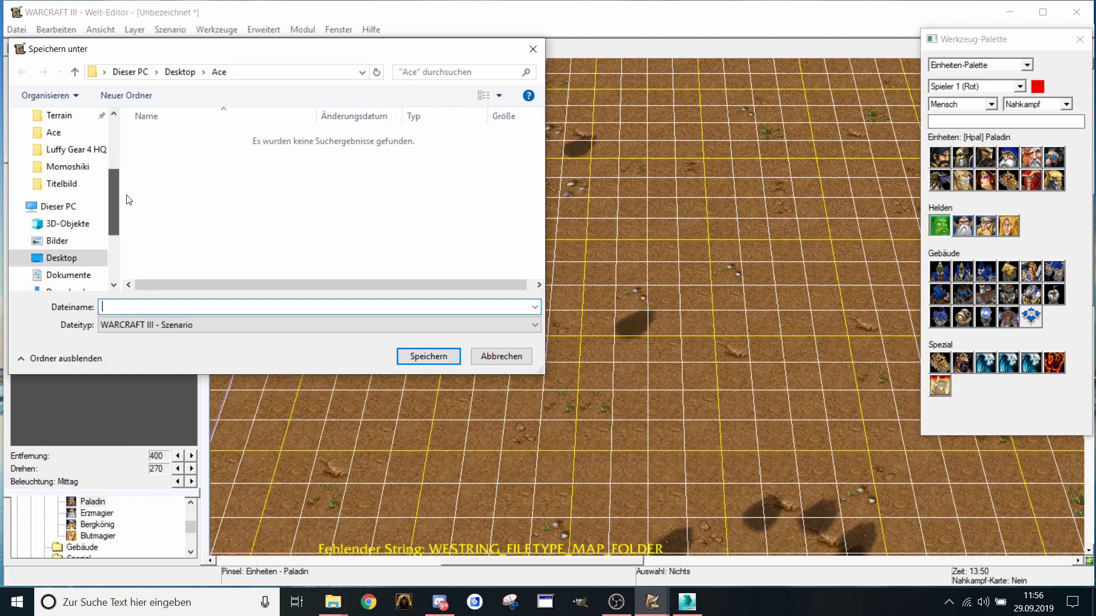
scroll(114, 197, "down", 2)
type("t")
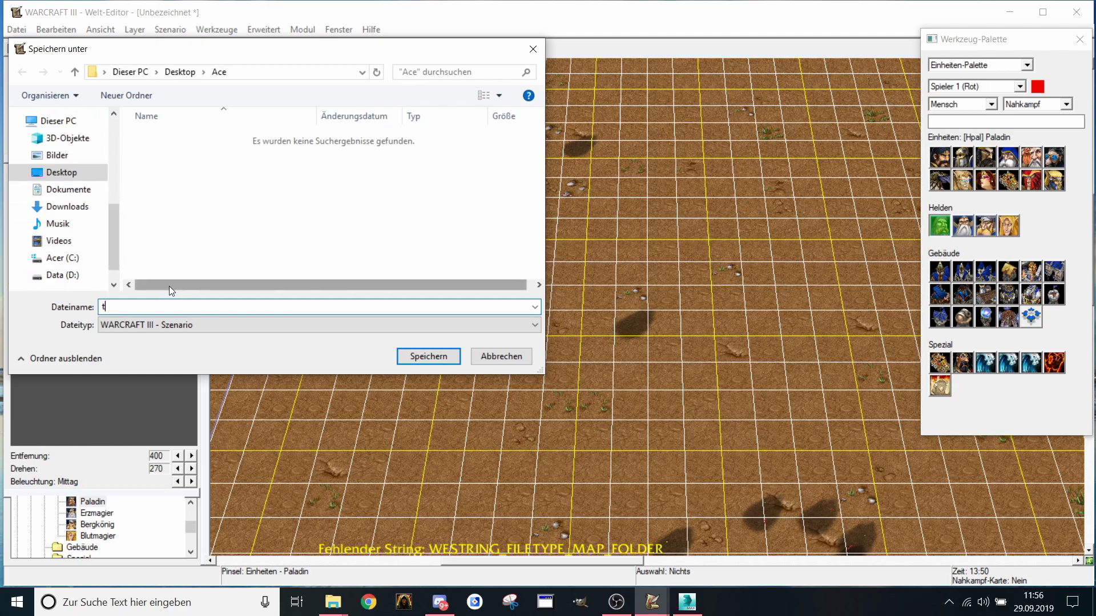
type("es")
left_click(426, 356)
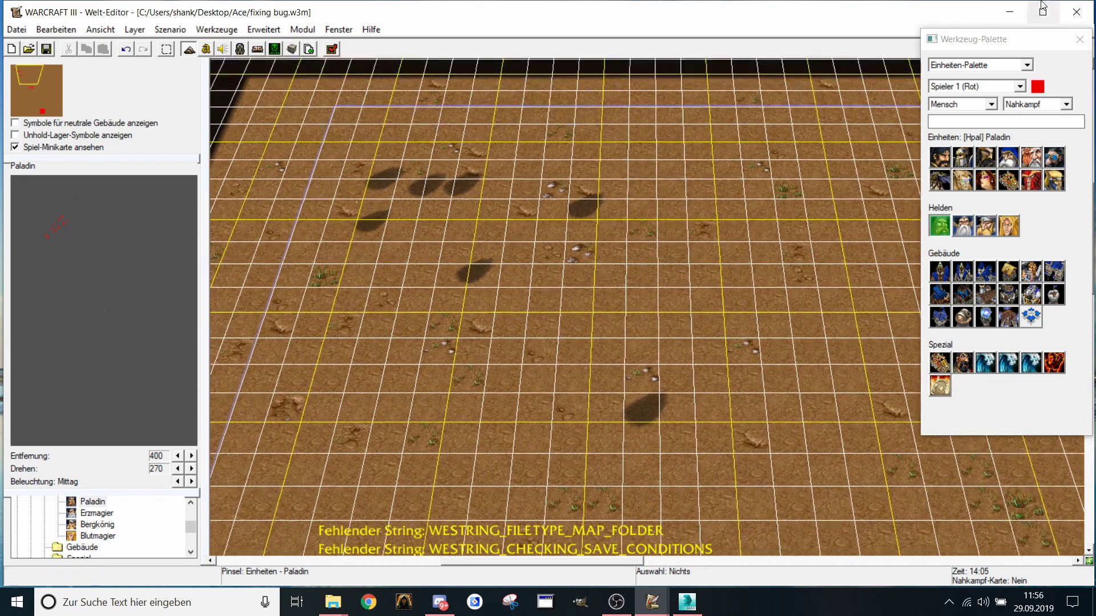
Step: Close the World Editor and launch it again from the desktop
left_click(1072, 14)
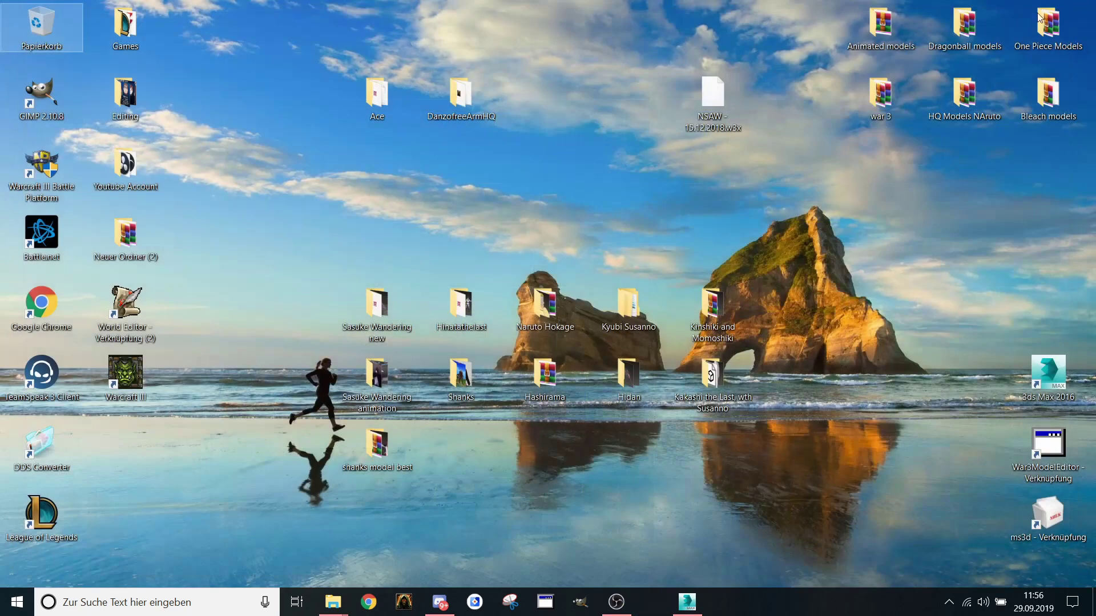
left_click(106, 316)
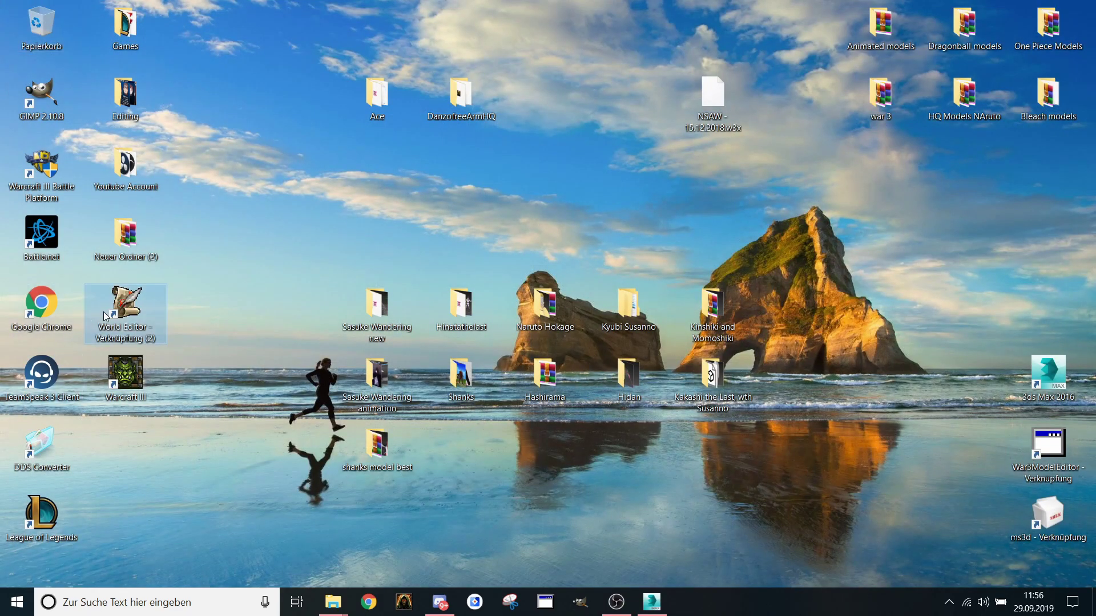
double_click(106, 316)
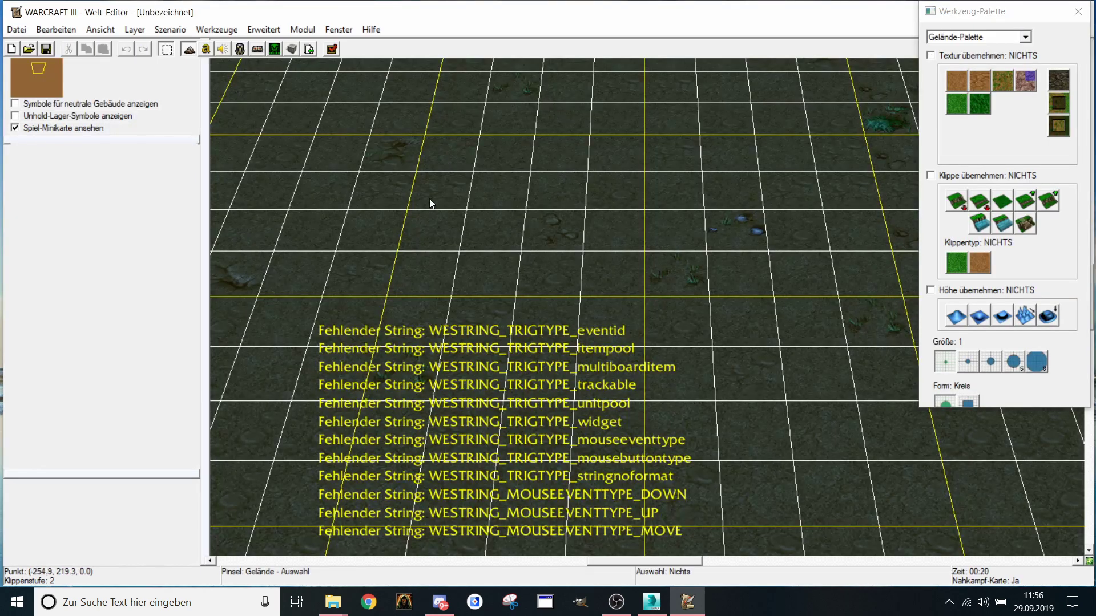
left_click(40, 31)
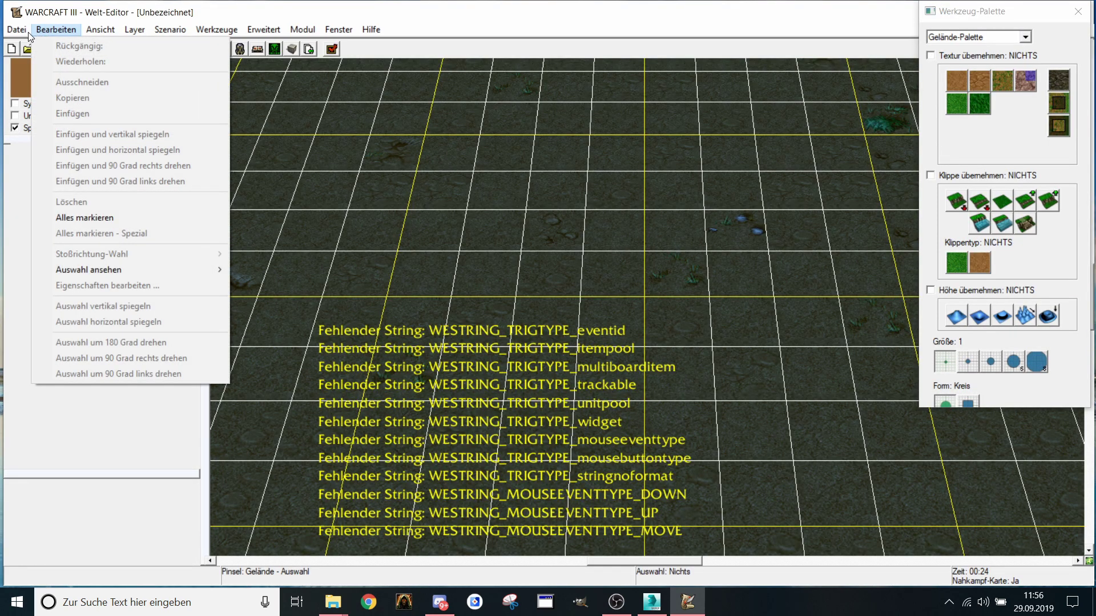
Step: Open the map "fixing bug.w3m" and examine the display of the placed Ace models up close
left_click(73, 216)
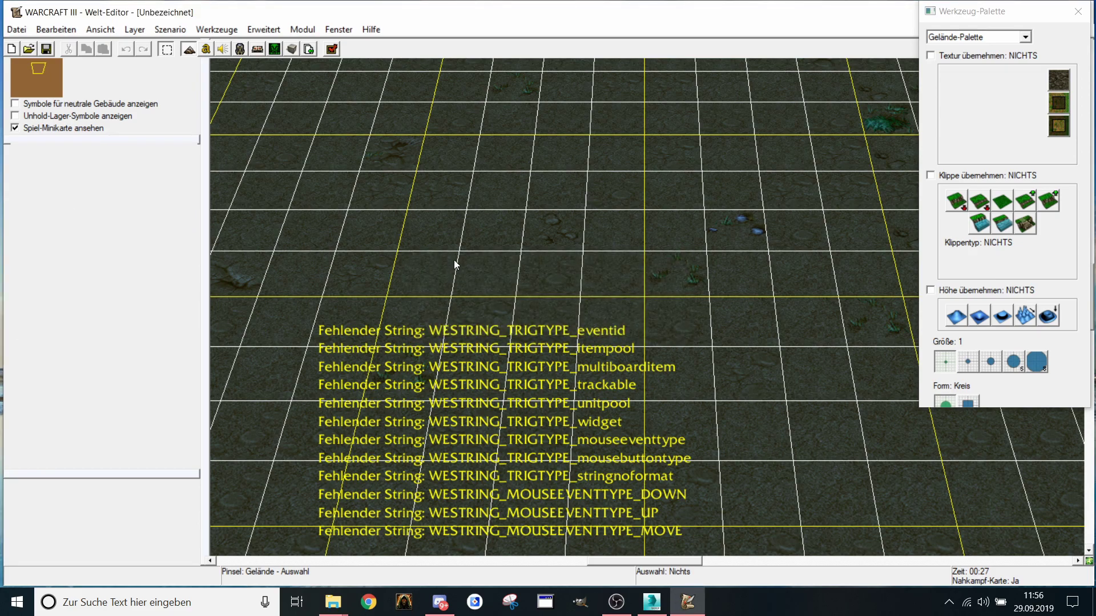
scroll(675, 395, "up", 3)
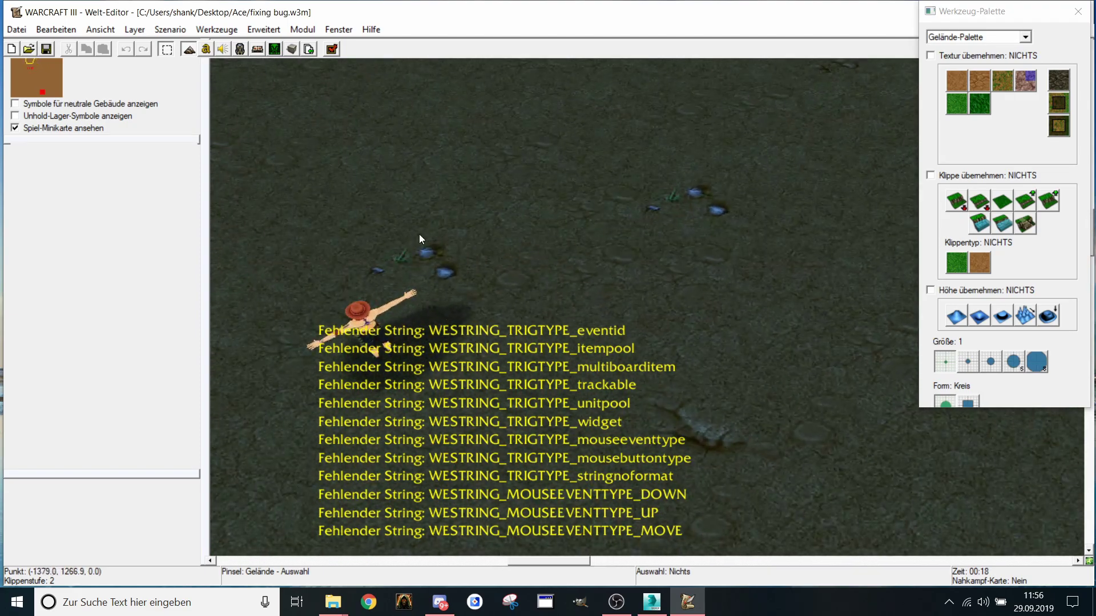
right_click_drag(419, 234, 617, 360)
scroll(458, 267, "up", 2)
scroll(458, 267, "up", 2)
right_click_drag(457, 267, 517, 249)
scroll(517, 249, "up", 2)
scroll(520, 246, "down", 2)
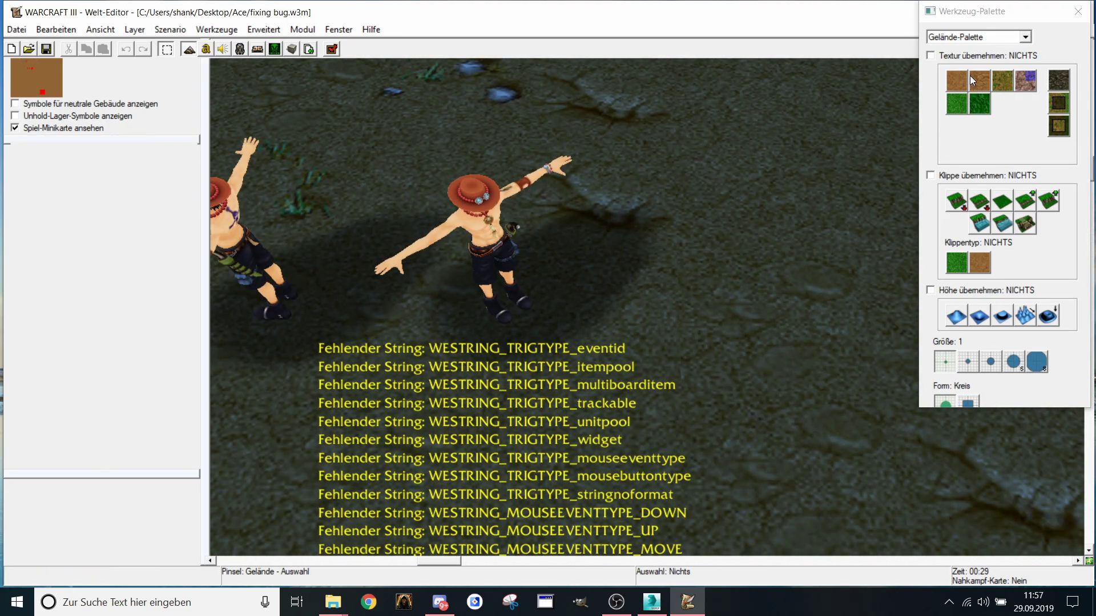
Step: Minimize the World Editor, switch to 3ds Max and reset the scene
left_click_drag(1007, 13, 1012, 34)
left_click(1011, 12)
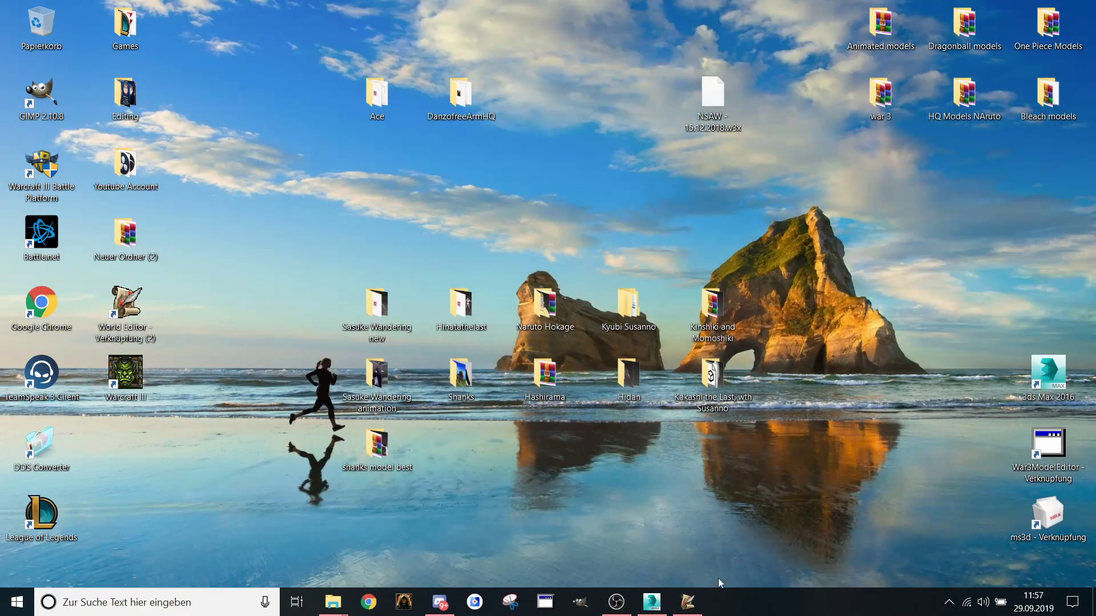
left_click(657, 603)
left_click(13, 12)
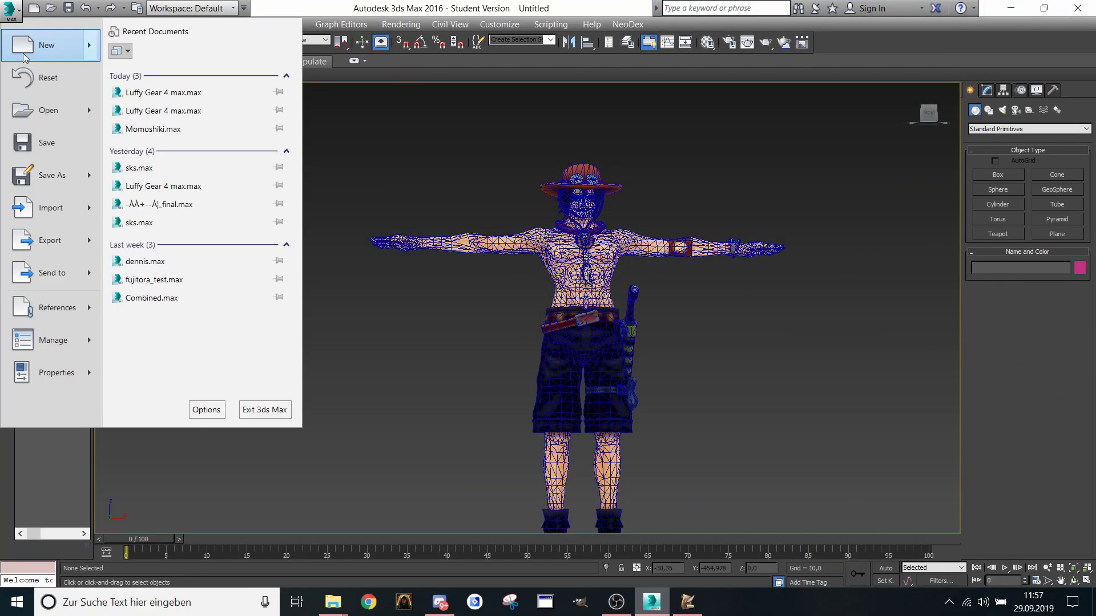
left_click(33, 80)
left_click(543, 321)
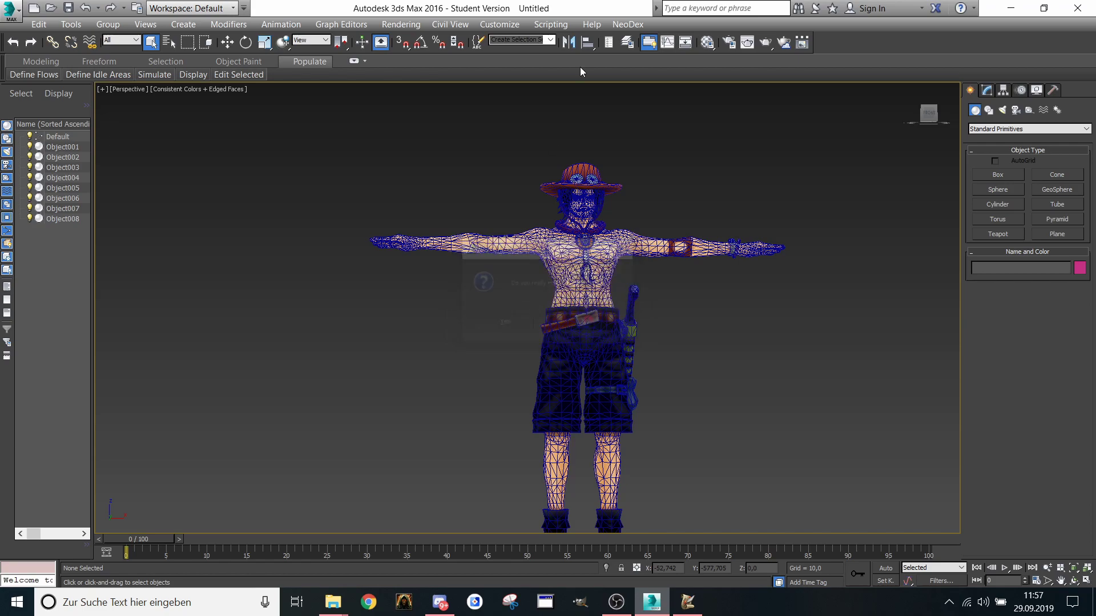
Step: Import the DanzofreeArmHQ MDX model from the desktop's DanzofreeArmHQ folder with the NeoDex importer in Standard Mode
left_click(627, 24)
left_click(628, 36)
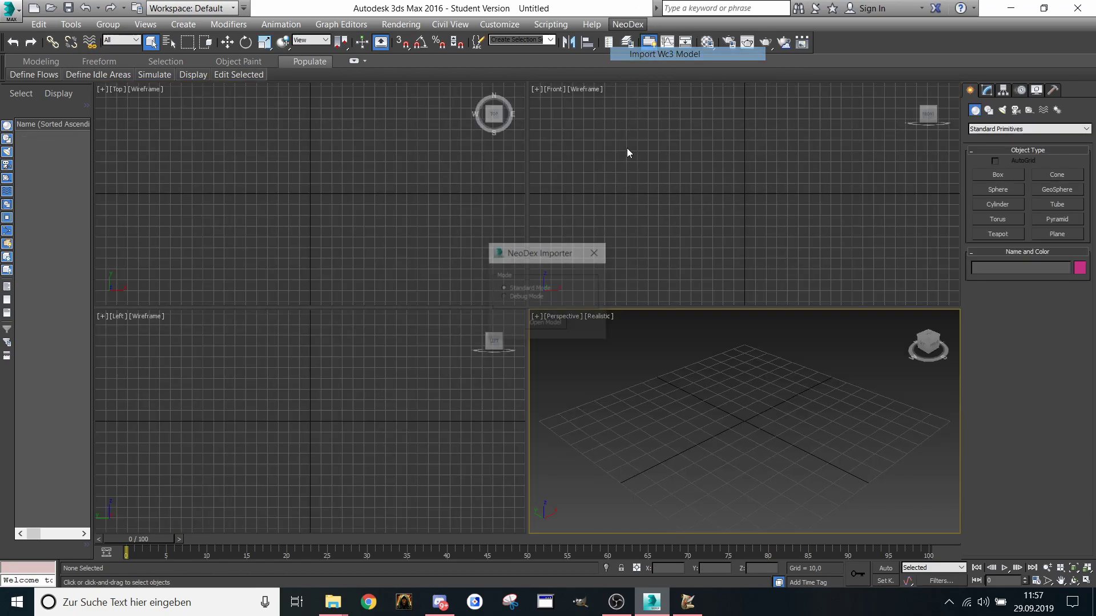
left_click(562, 329)
left_click(334, 157)
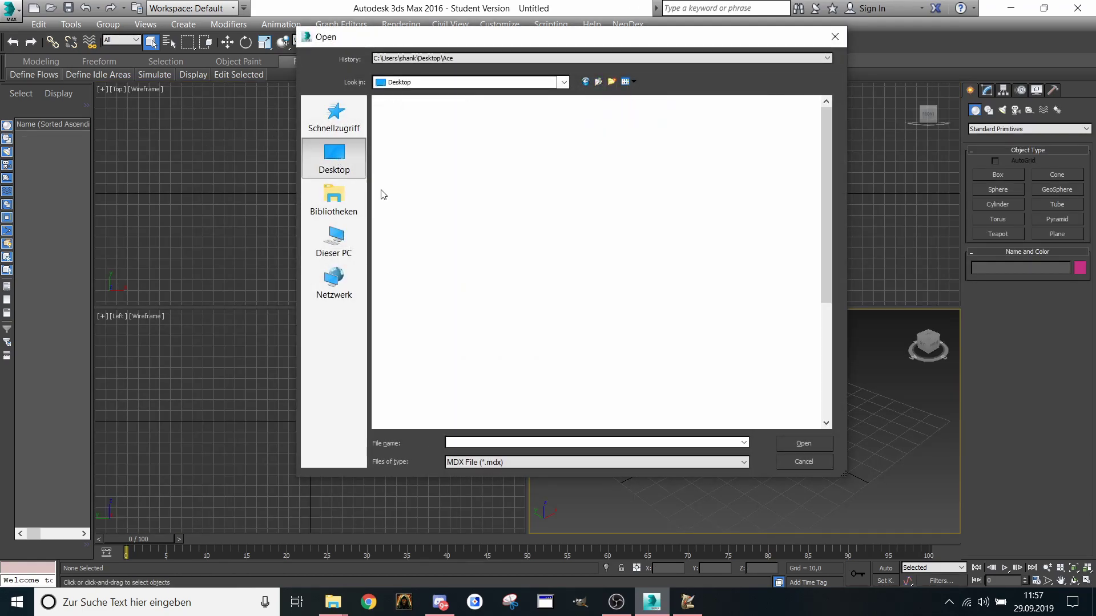
double_click(548, 229)
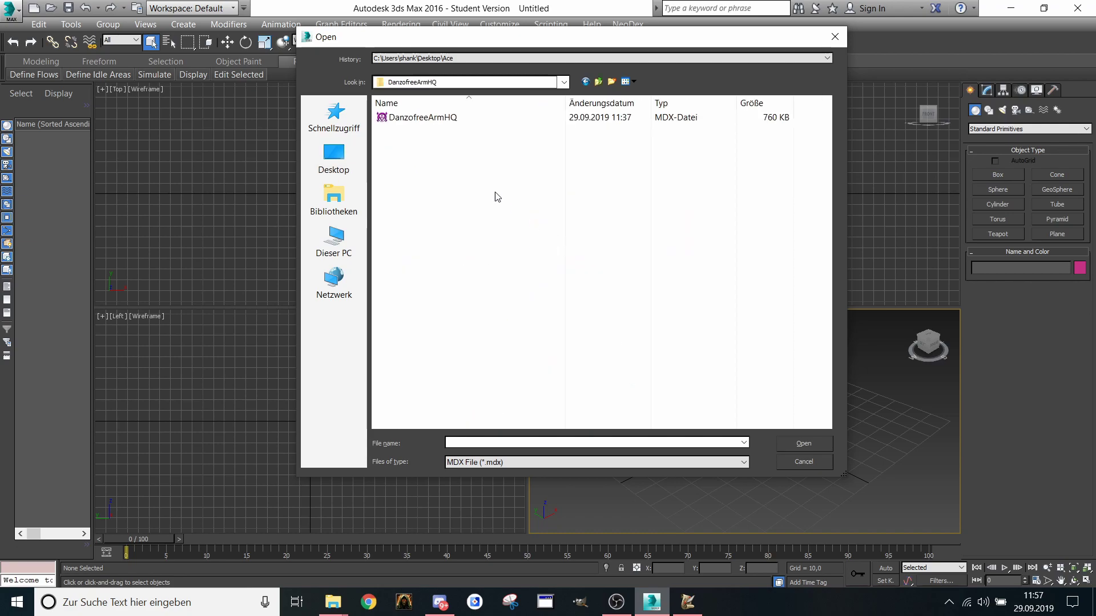
double_click(473, 119)
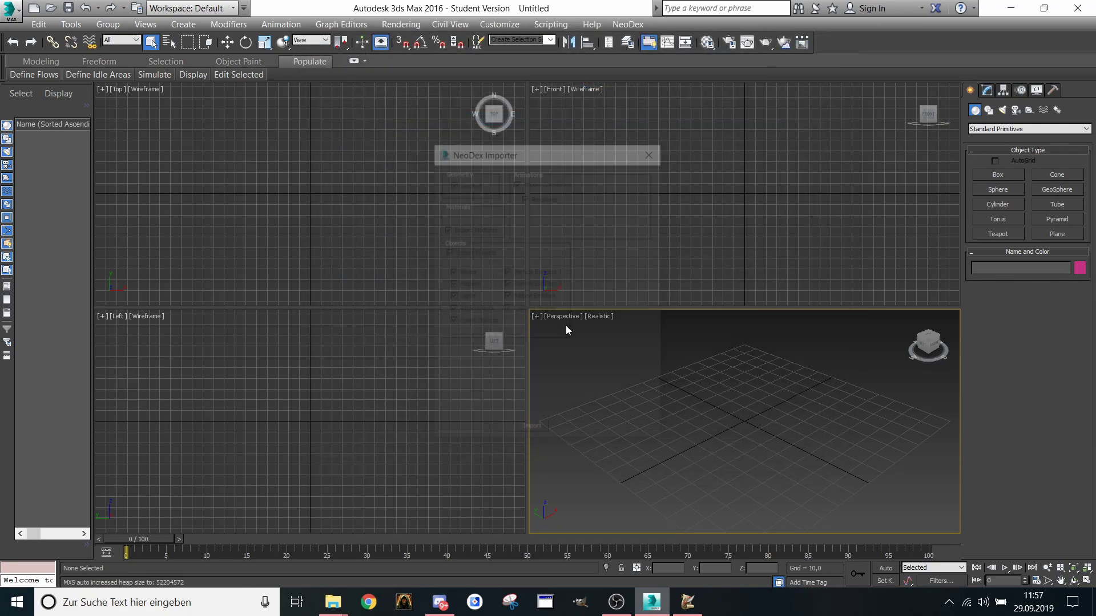
left_click(535, 431)
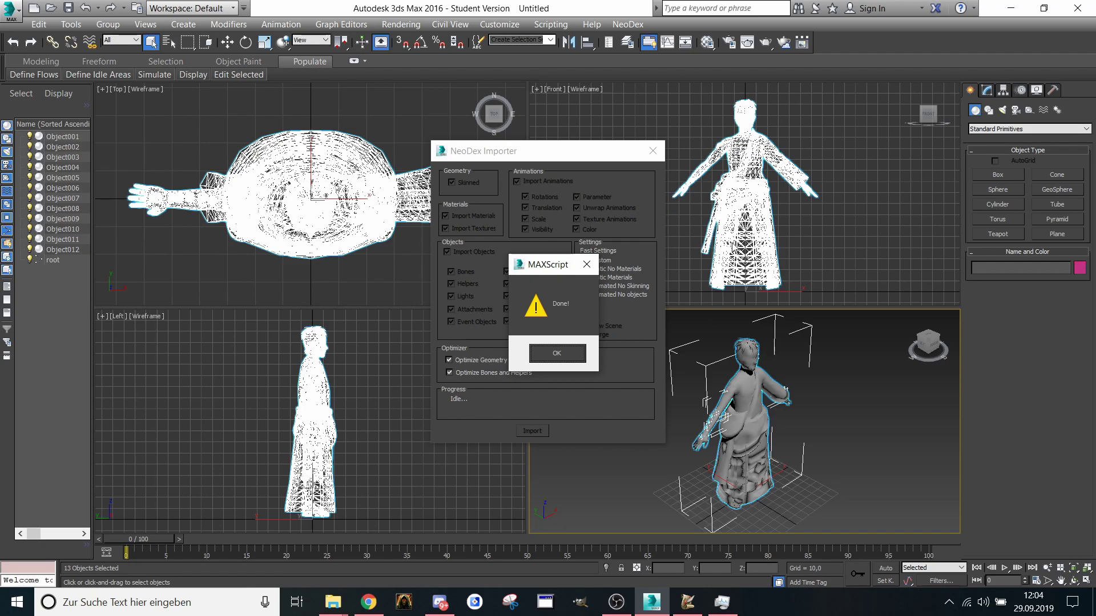
left_click(557, 352)
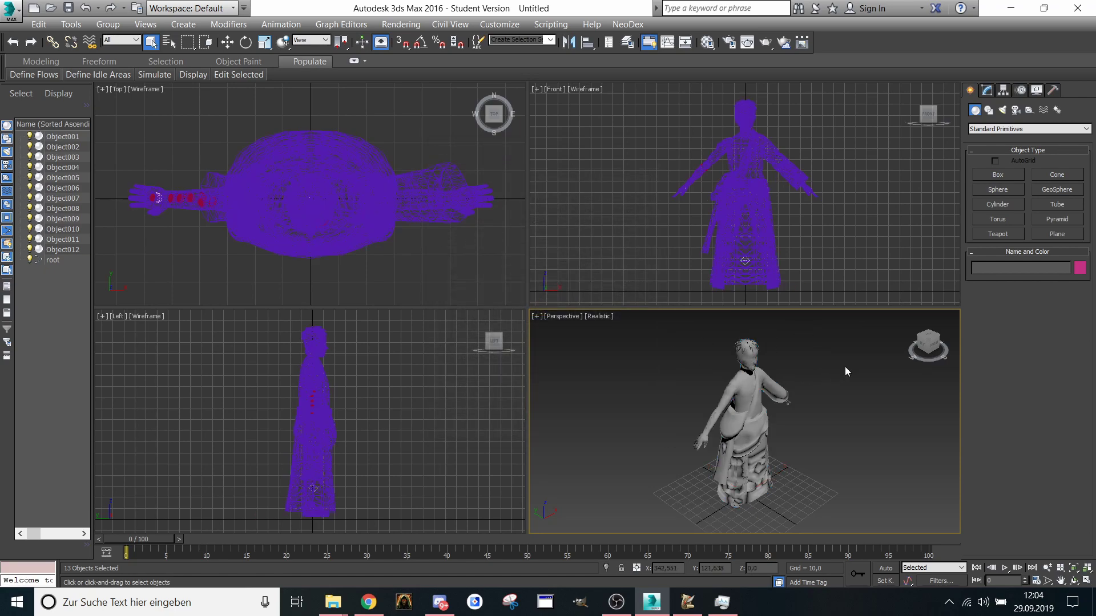
Step: Select the full-body mesh Object001 and hide Object002 through Object012
scroll(692, 408, "up", 3)
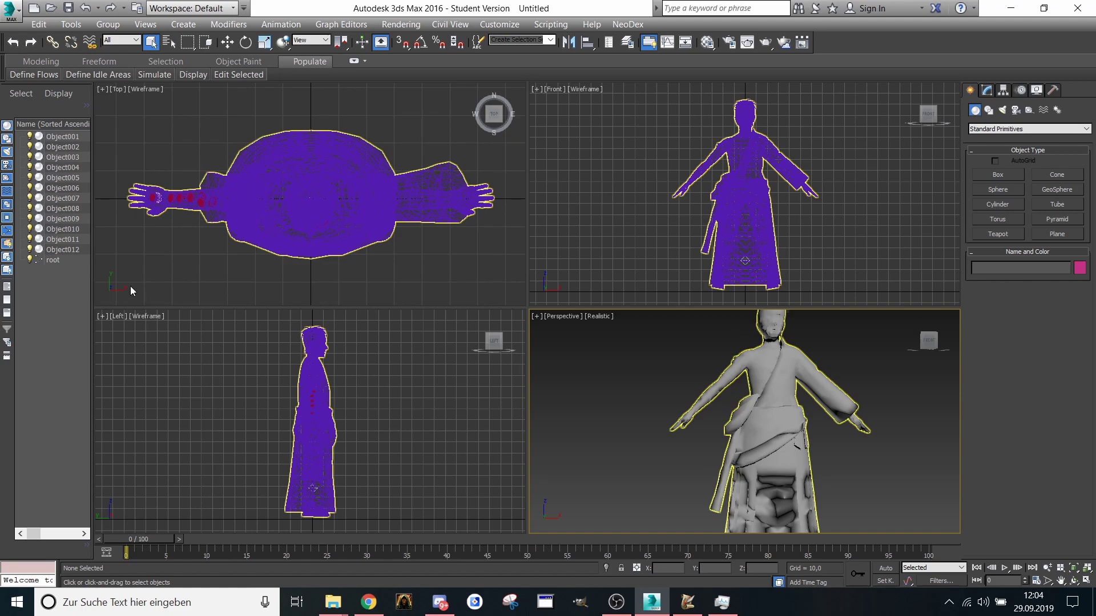
middle_click_drag(651, 407, 591, 440)
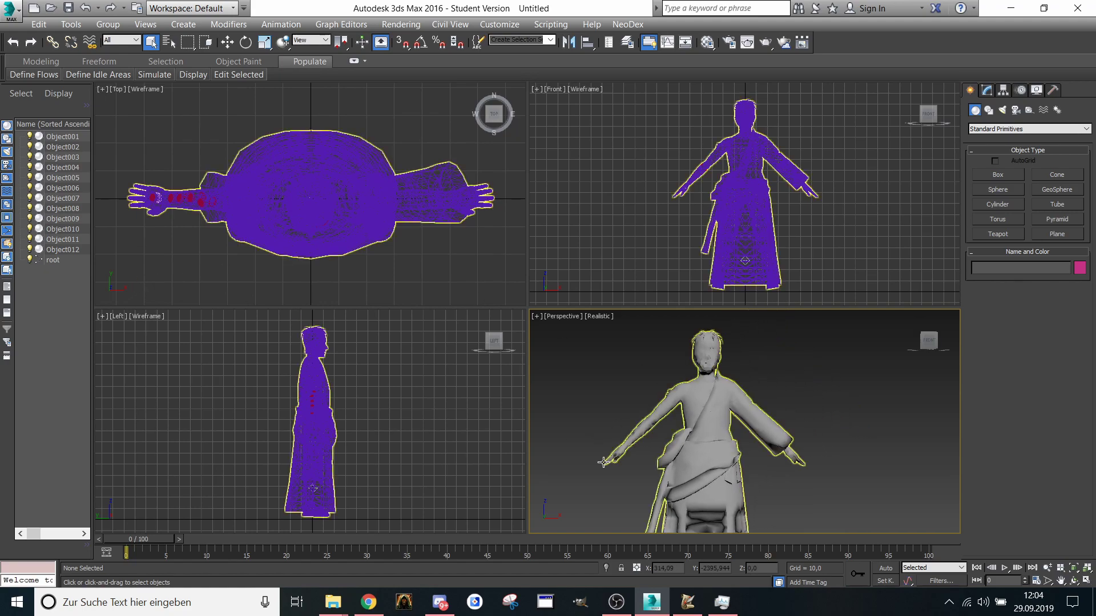
left_click(50, 138)
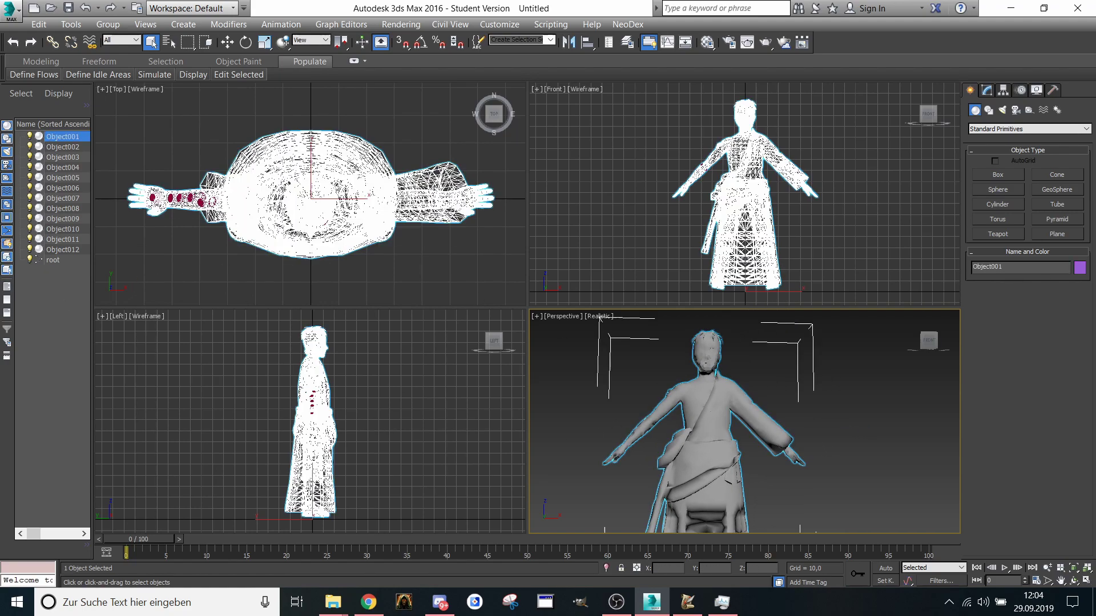
left_click(29, 148)
left_click(28, 158)
left_click(30, 168)
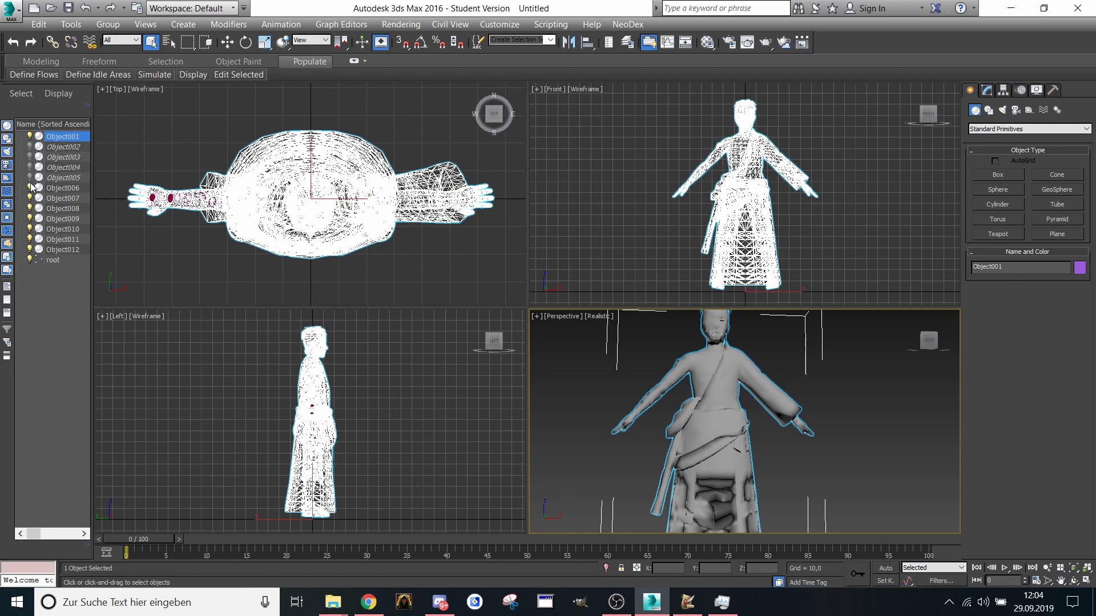
left_click(30, 188)
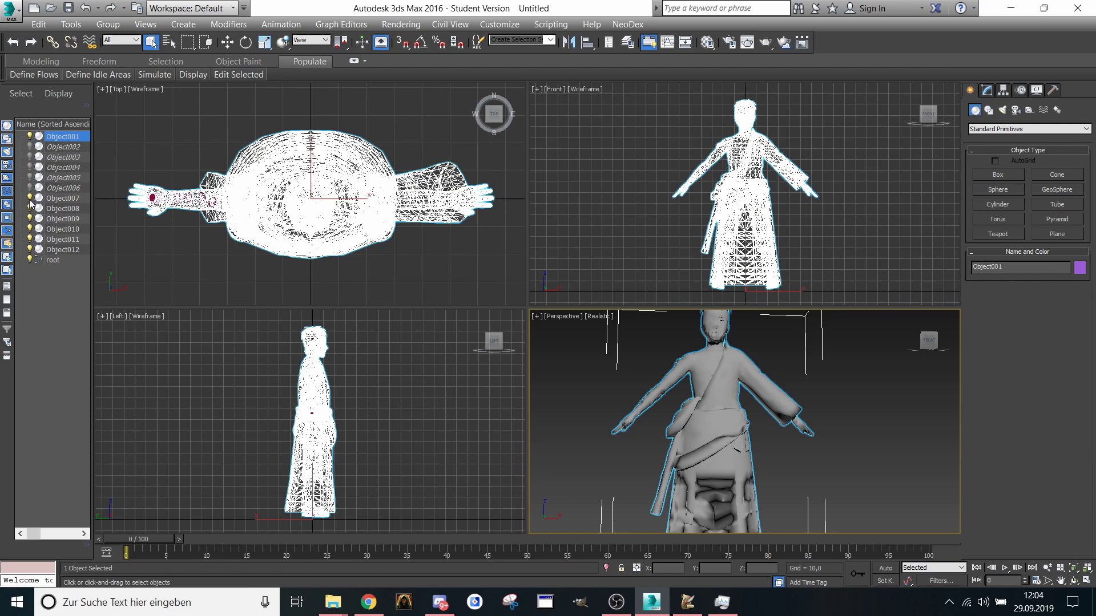
left_click(30, 229)
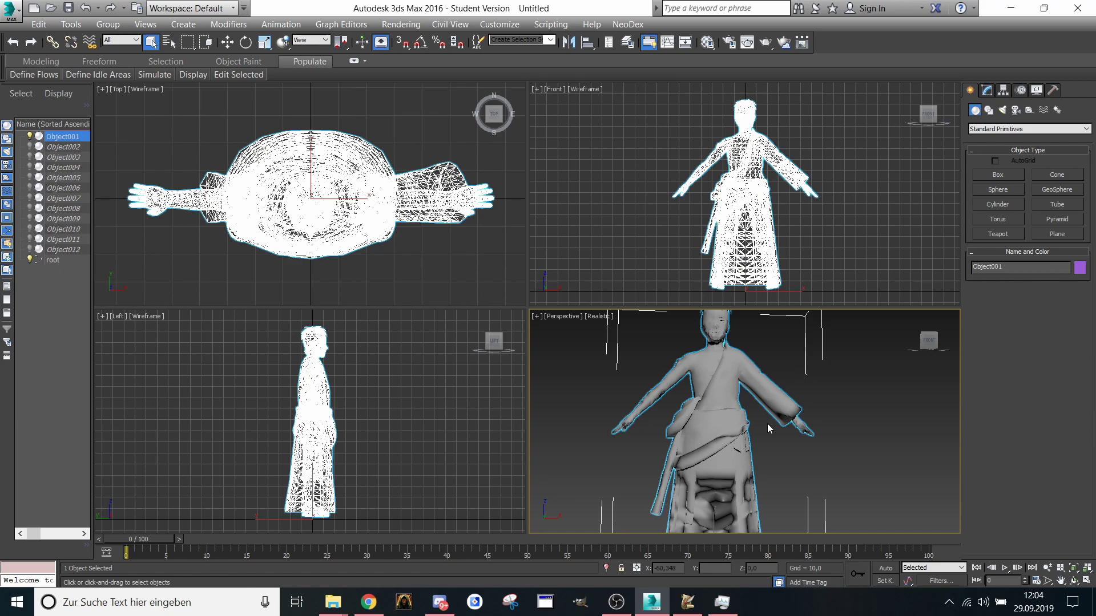
Step: Maximize the Perspective viewport, show Object001's modifiers and turn on Edged Faces shading
left_click(536, 316)
left_click(571, 326)
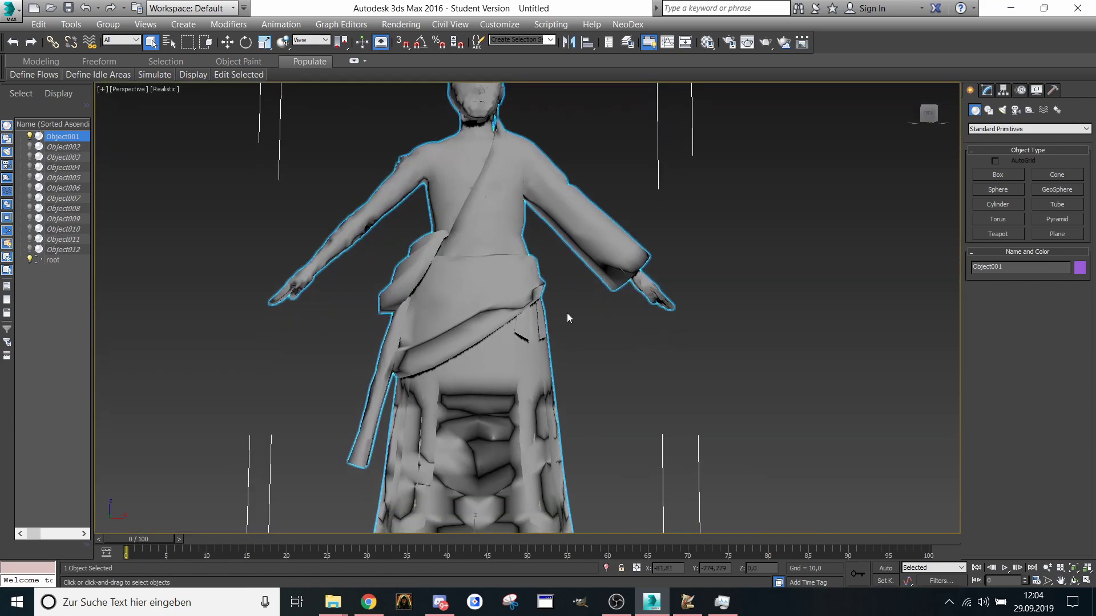
scroll(567, 315, "down", 2)
middle_click_drag(548, 285, 546, 291, "alt")
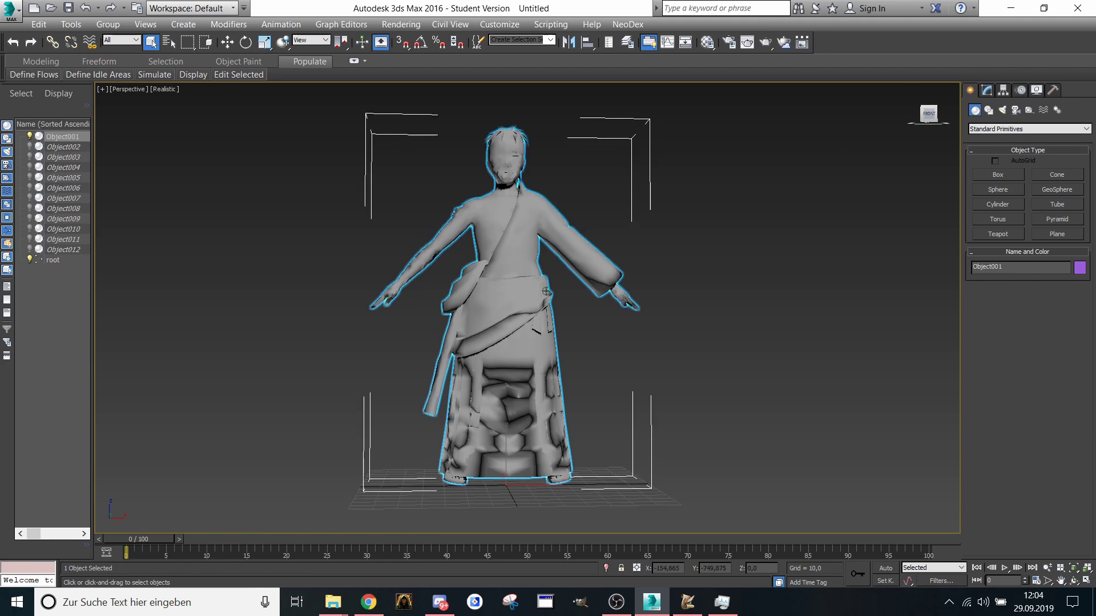
left_click(986, 91)
left_click(166, 89)
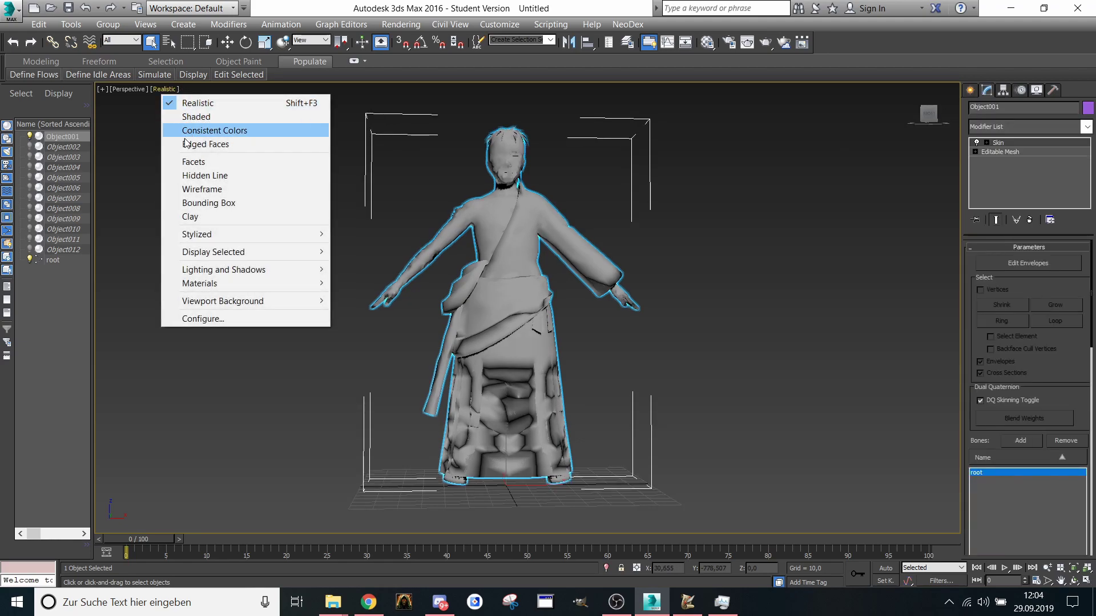
left_click(206, 144)
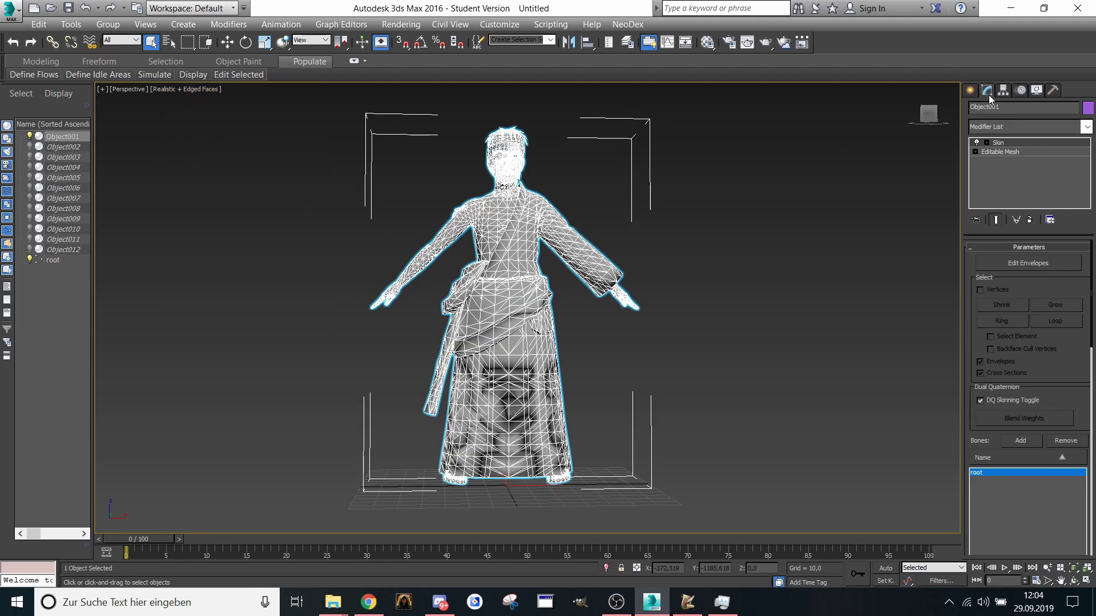
Step: In Object001's Editable Mesh, detach the long skirt element as a separate object and hide it
left_click(1018, 150)
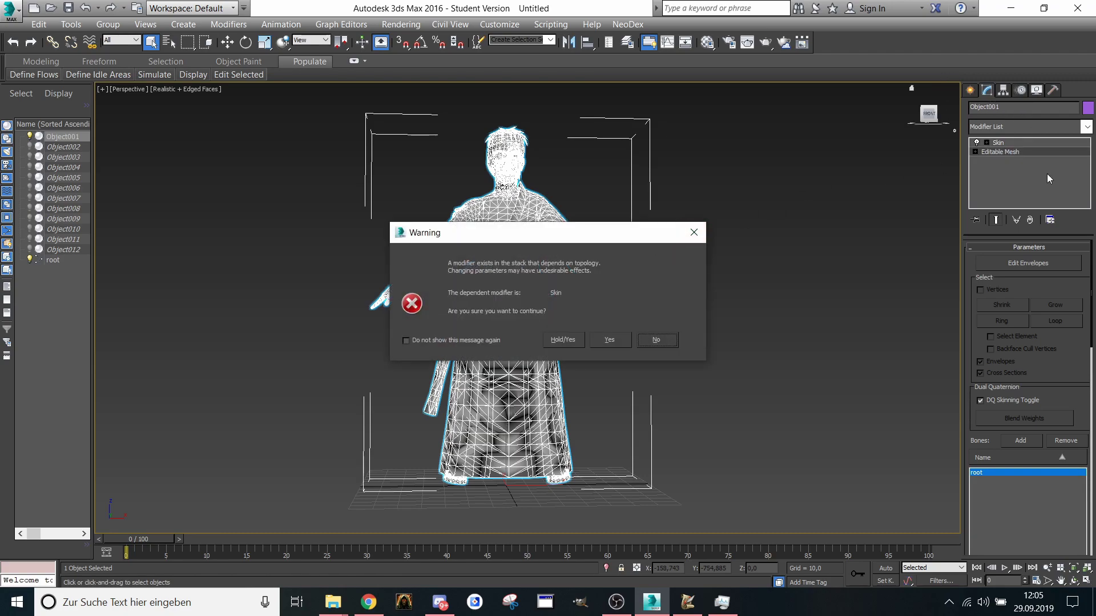
left_click(608, 340)
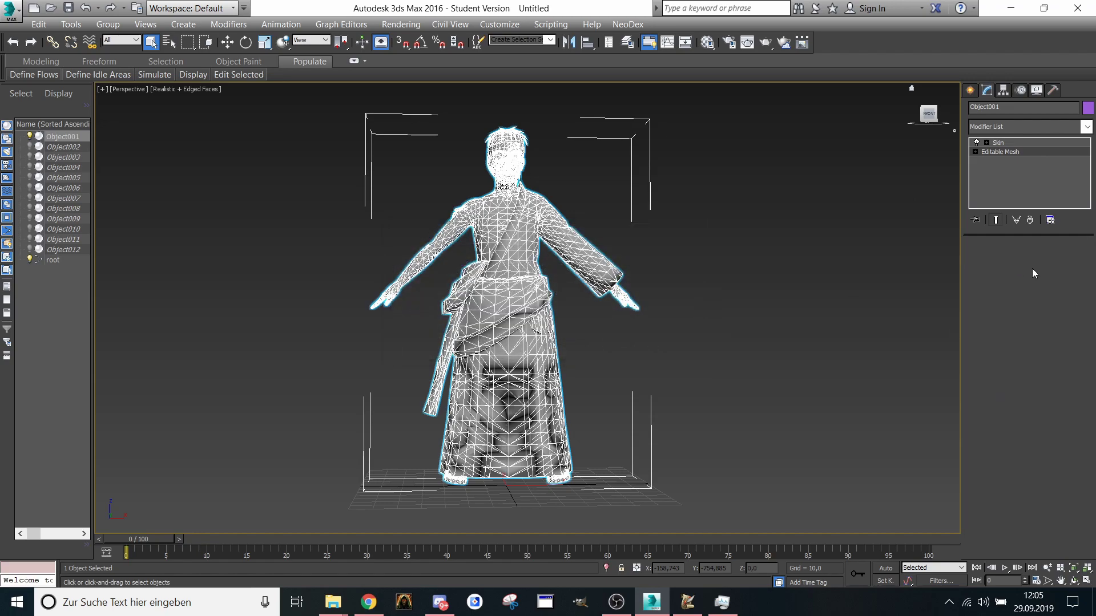
left_click(1040, 264)
scroll(524, 244, "up", 5)
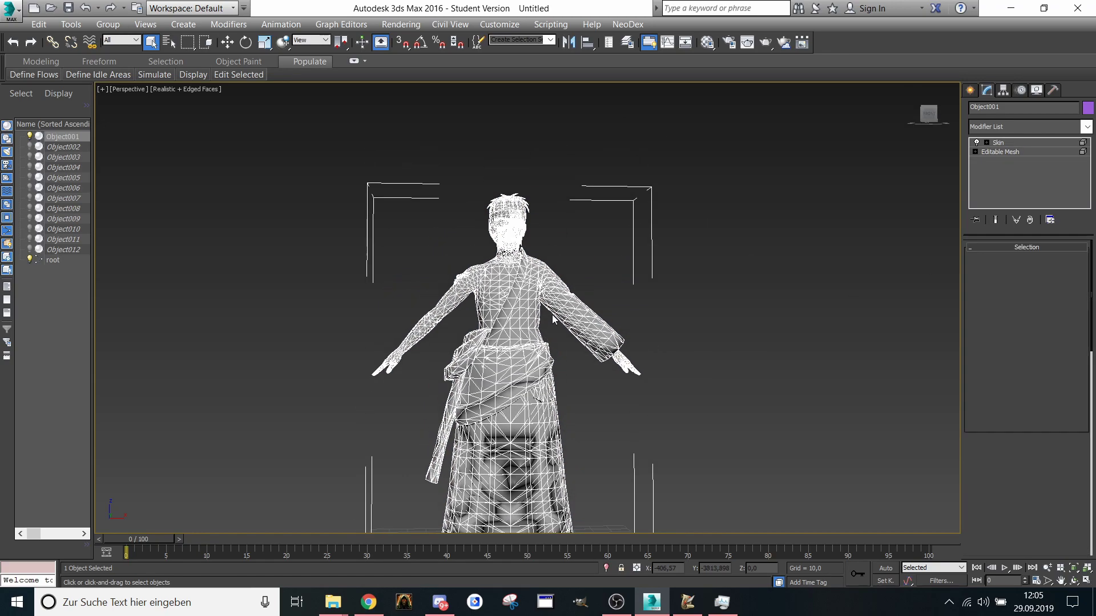
left_click(533, 337)
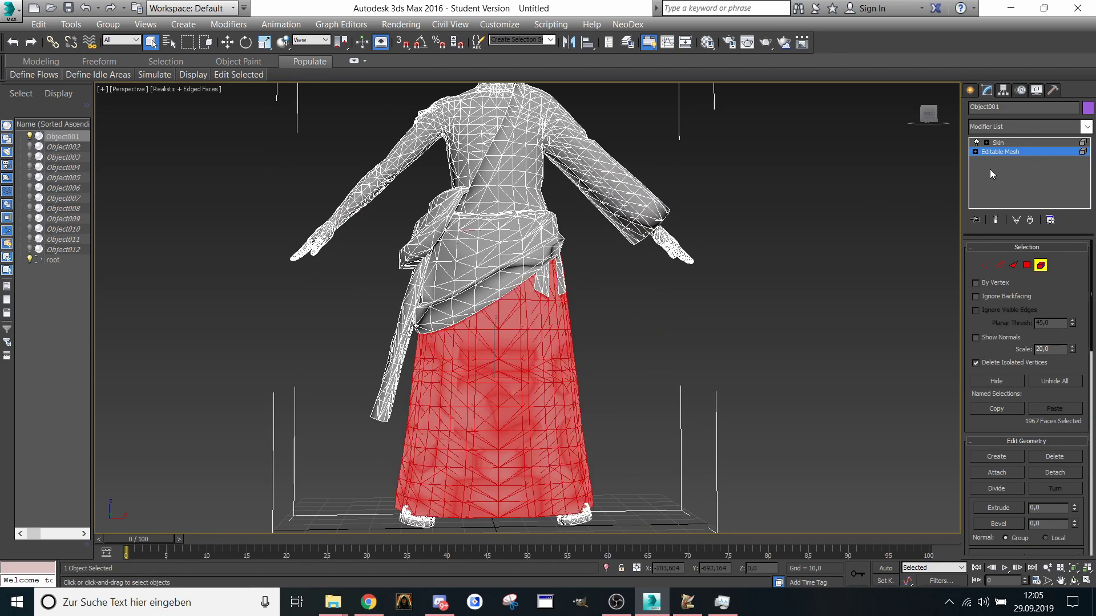
mouse_move(934, 116)
left_mouse_down()
mouse_move(909, 117)
mouse_move(929, 114)
left_mouse_up()
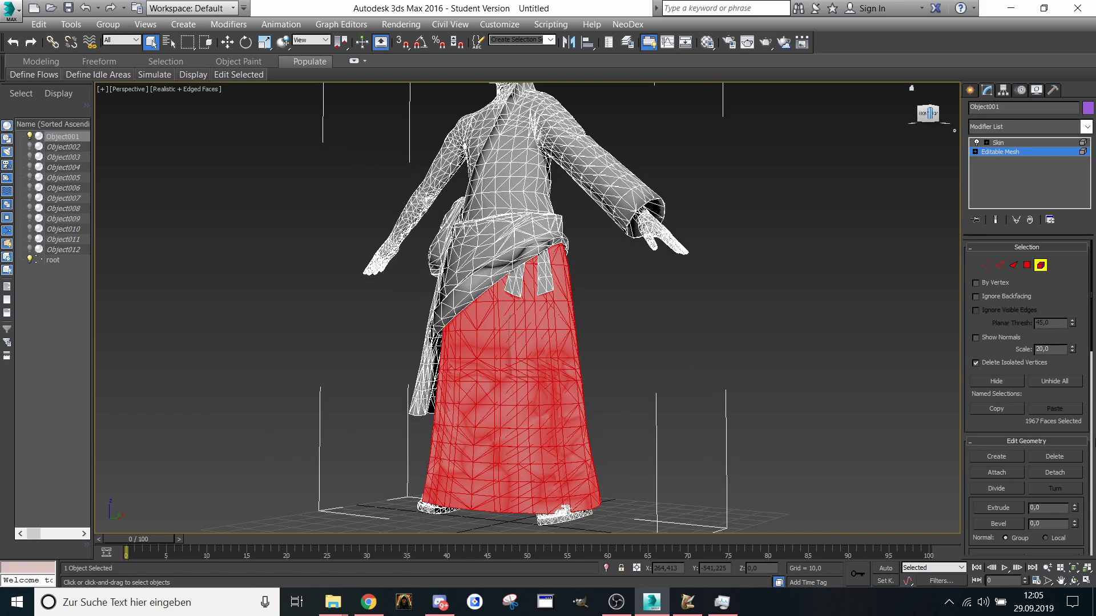
left_click(1055, 473)
left_click(594, 305)
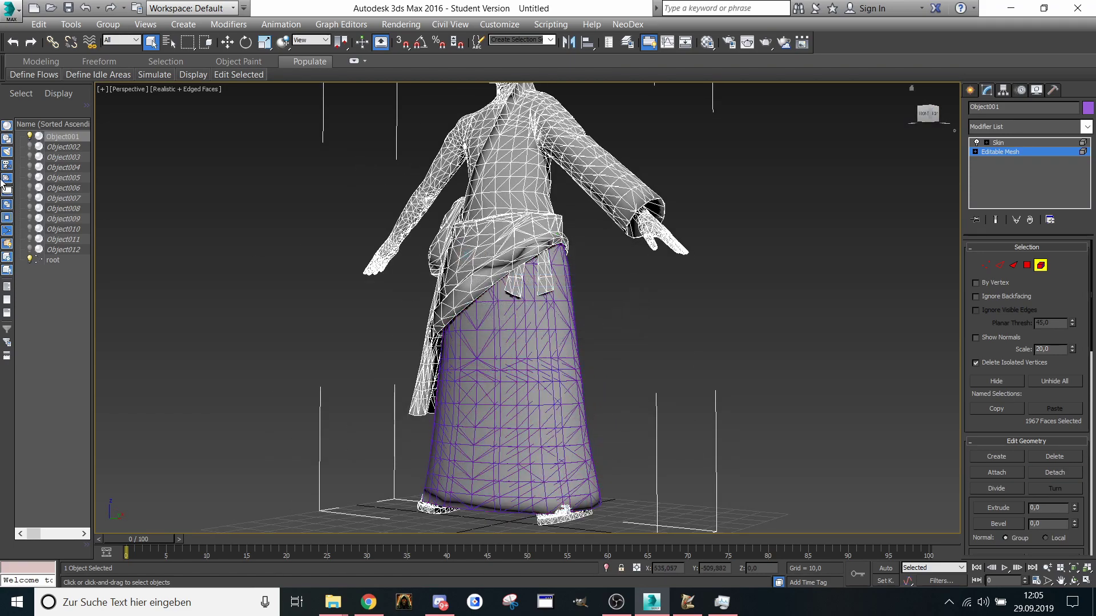
left_click(29, 260)
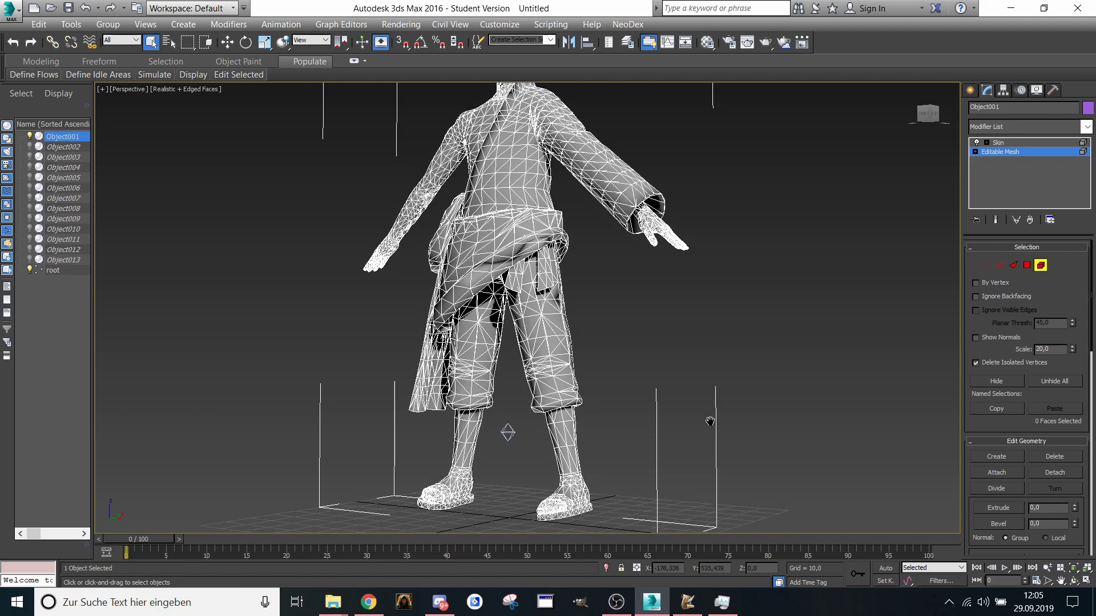
Step: Try to detach the trousers together with the lower legs and feet from Object001 and hide the new object
left_click(553, 358)
left_click(478, 339, "ctrl")
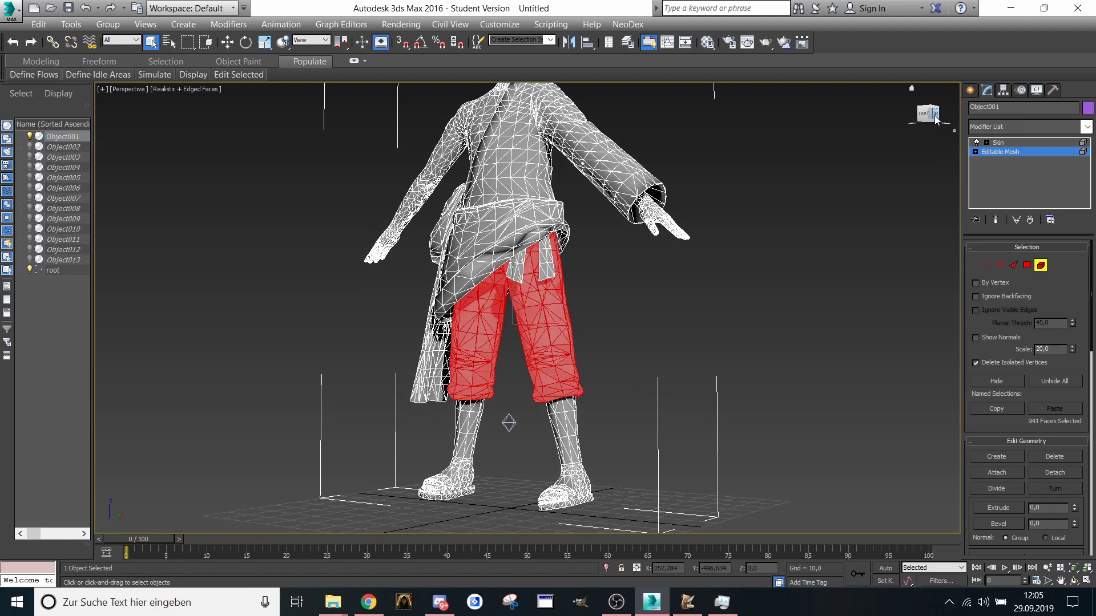
left_click_drag(926, 116, 948, 118)
left_click_drag(418, 434, 614, 523, "ctrl")
left_click(1054, 472)
key("Return")
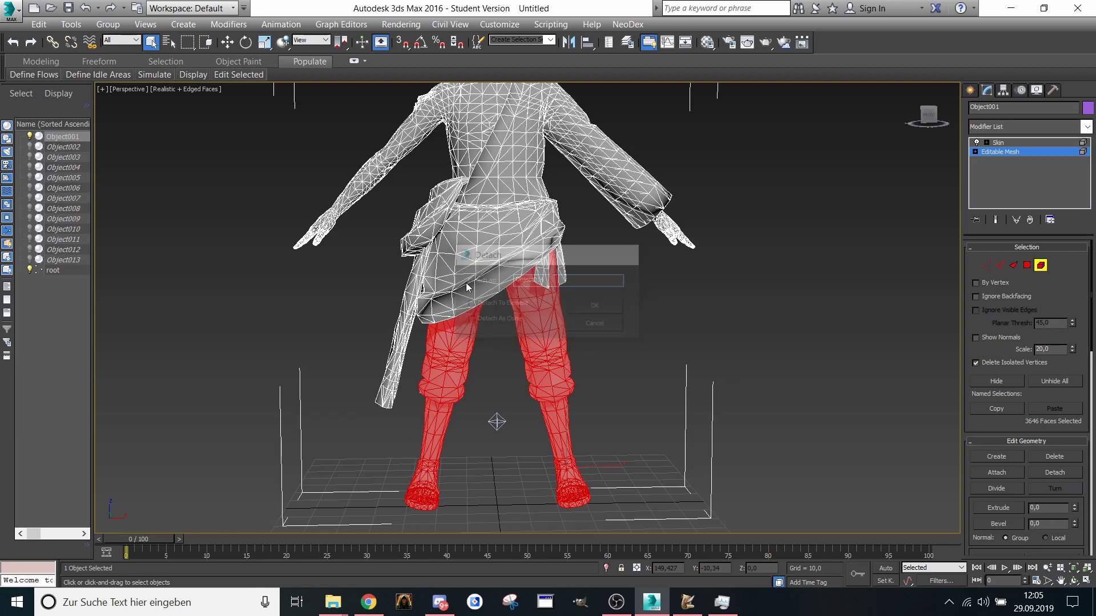
left_click(29, 273)
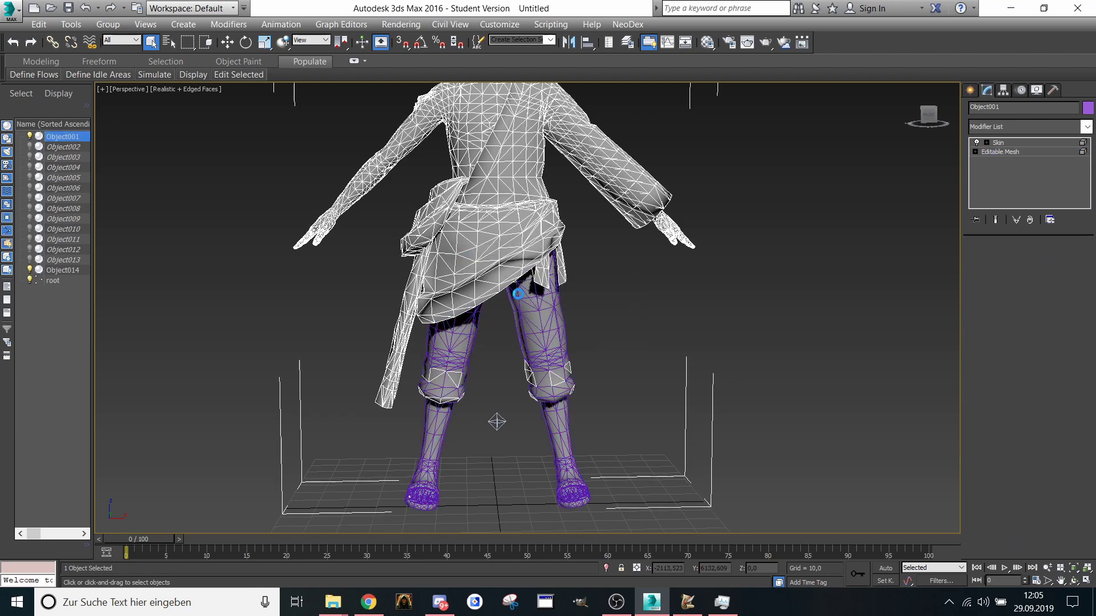
left_click(30, 270)
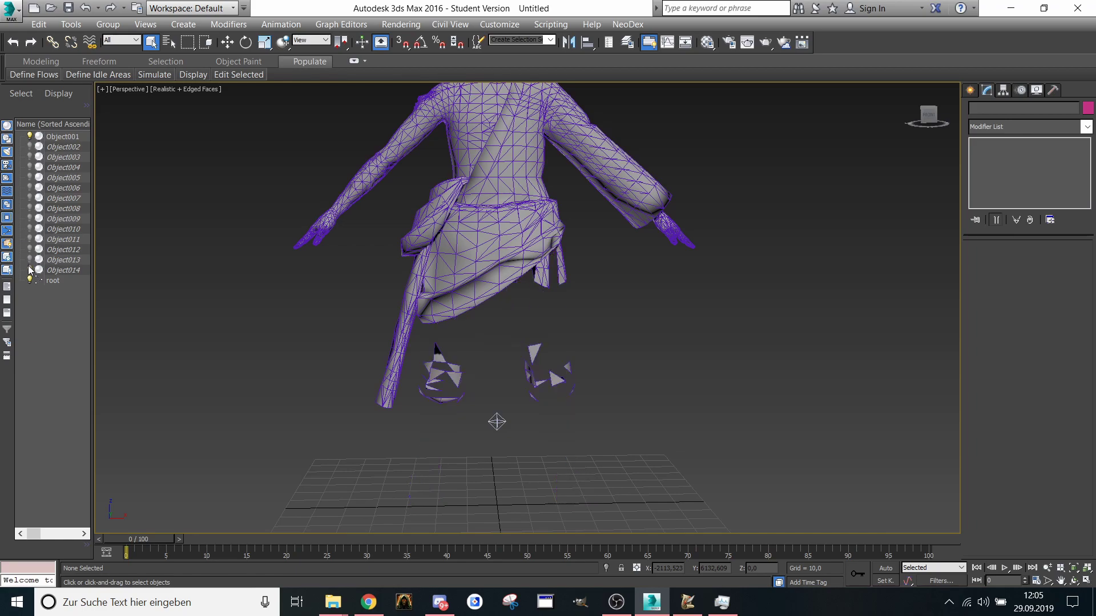
Step: Undo the hiding and detaching of the trousers, lower legs and feet
key("ctrl+z")
key("ctrl+z")
key("ctrl+z")
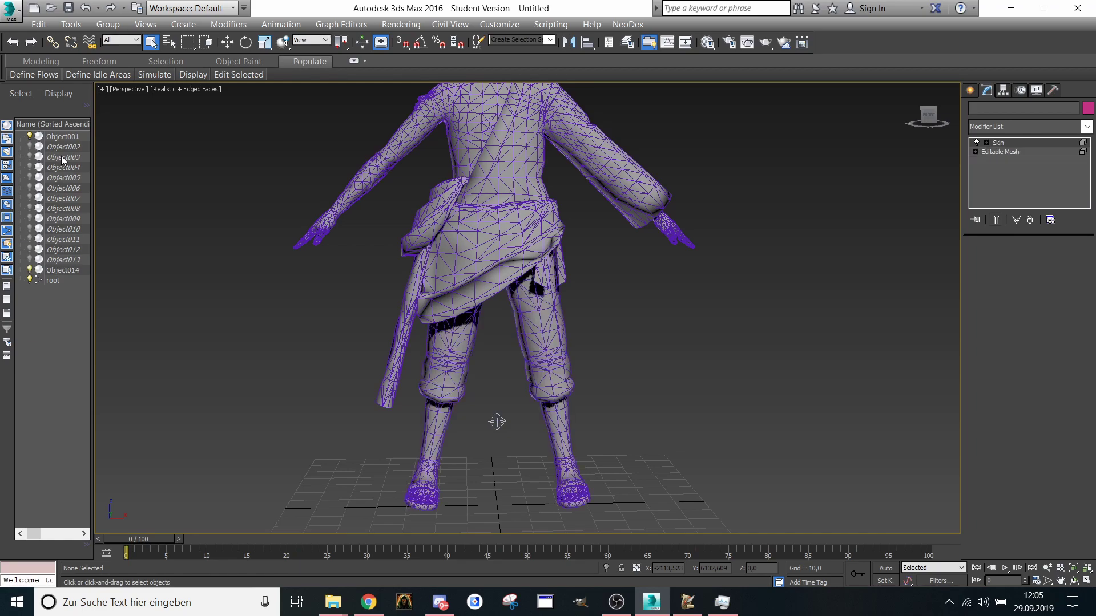
key("ctrl+z")
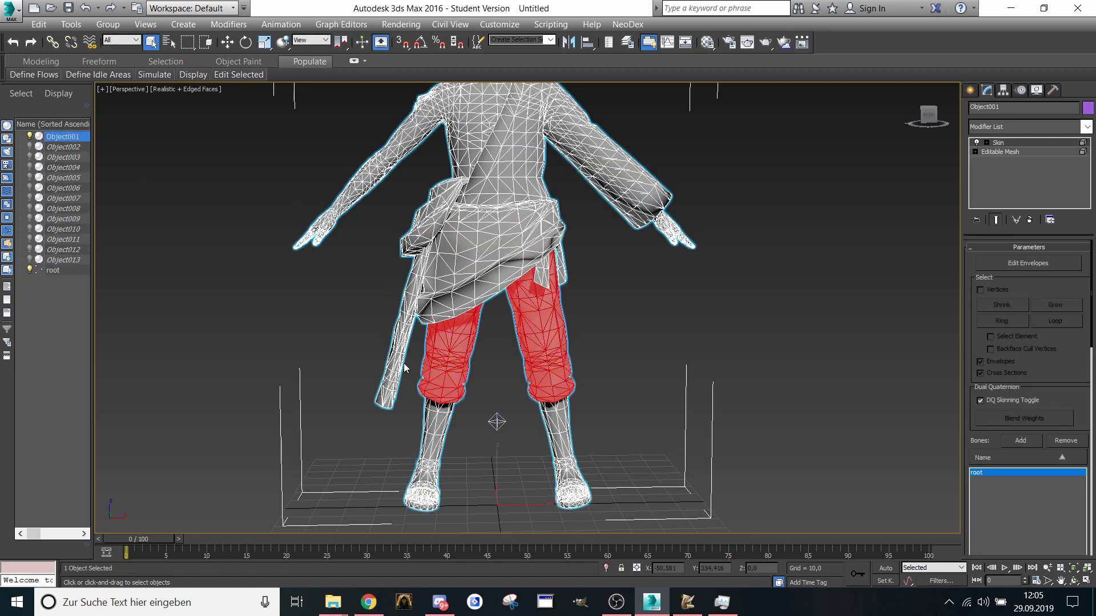
Step: Select only Object001 again and return to its Editable Mesh level
left_click_drag(417, 343, 622, 511)
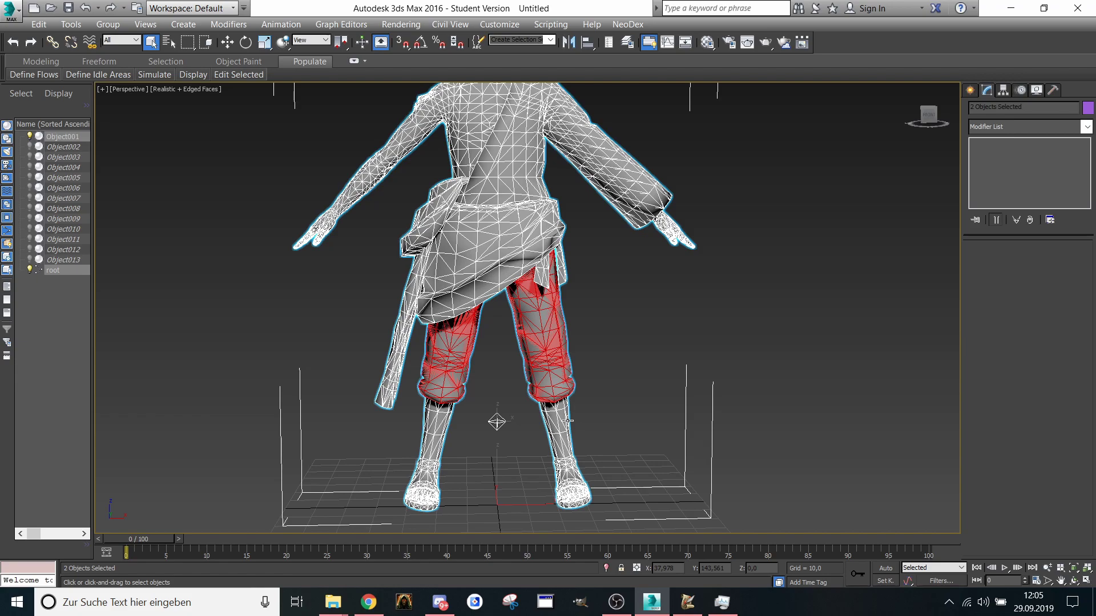
middle_click_drag(602, 376, 609, 399)
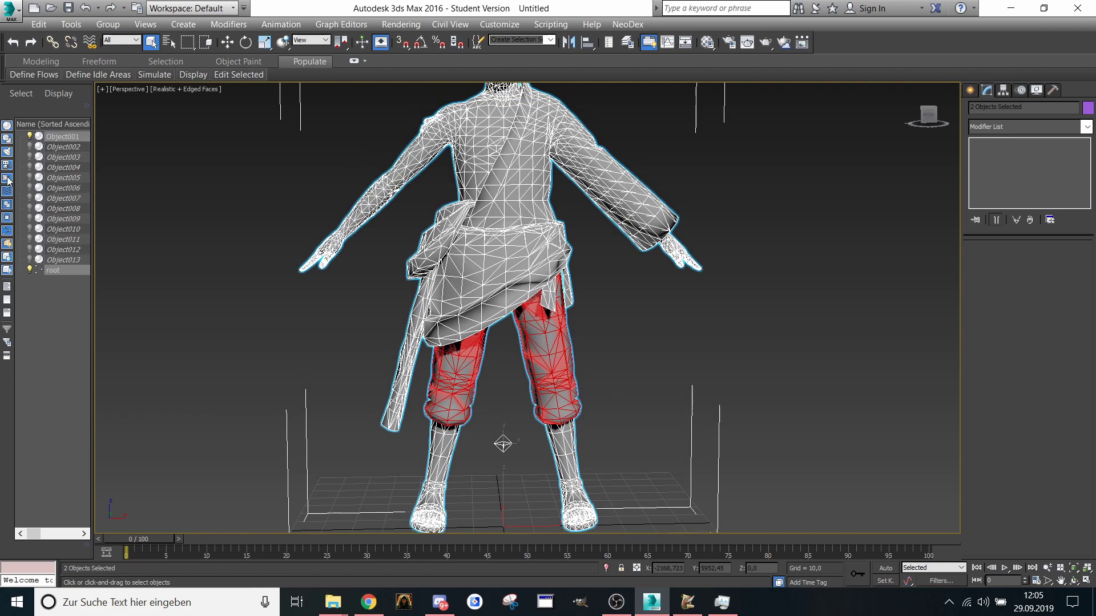
left_click(70, 284)
left_click(56, 137)
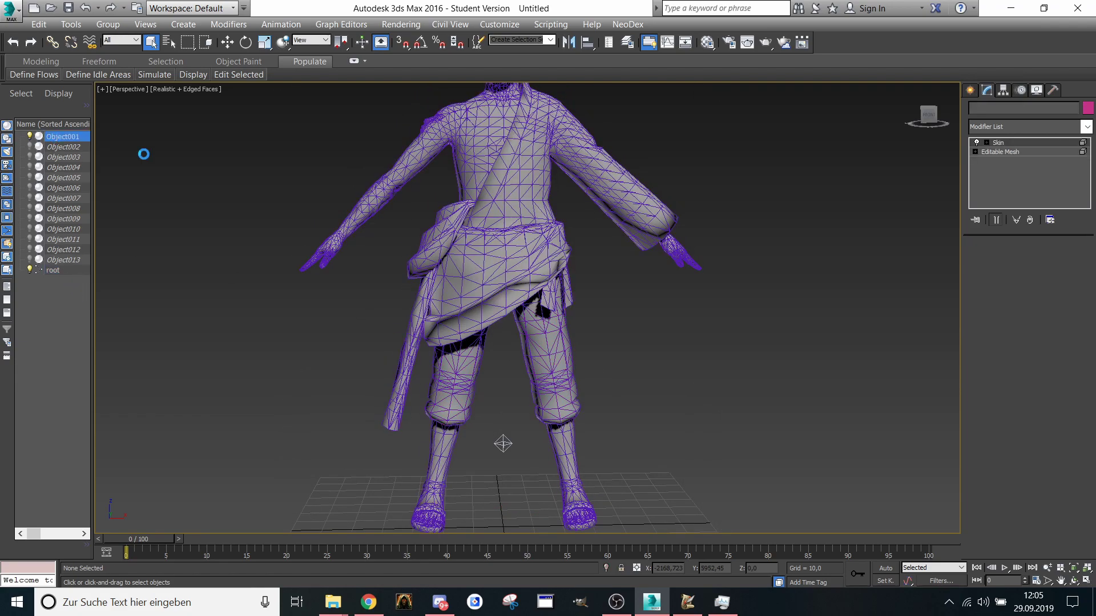
left_click(1022, 152)
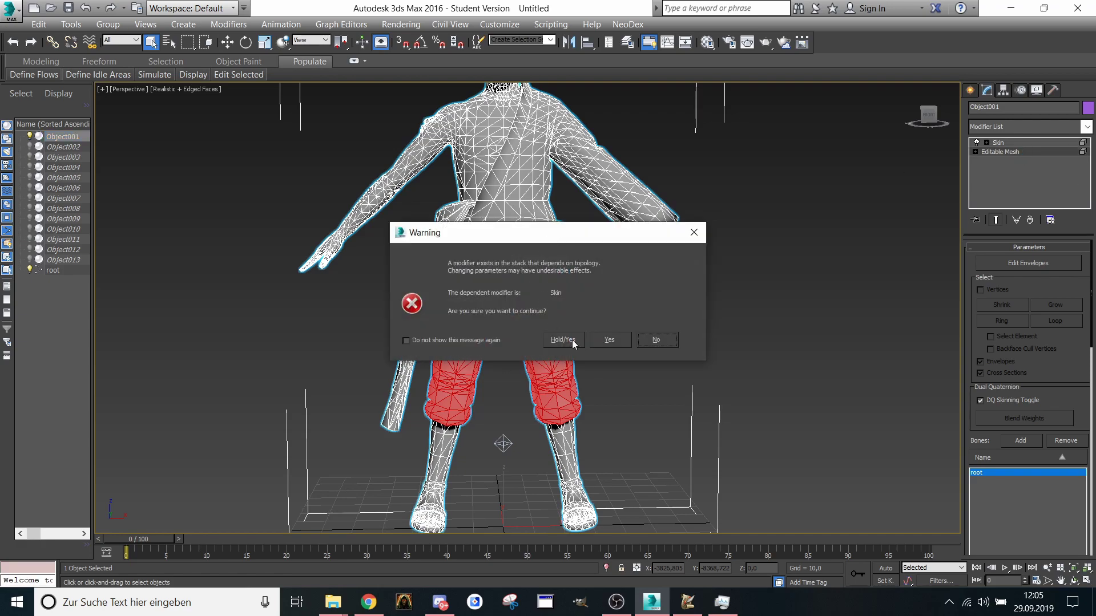
left_click(615, 342)
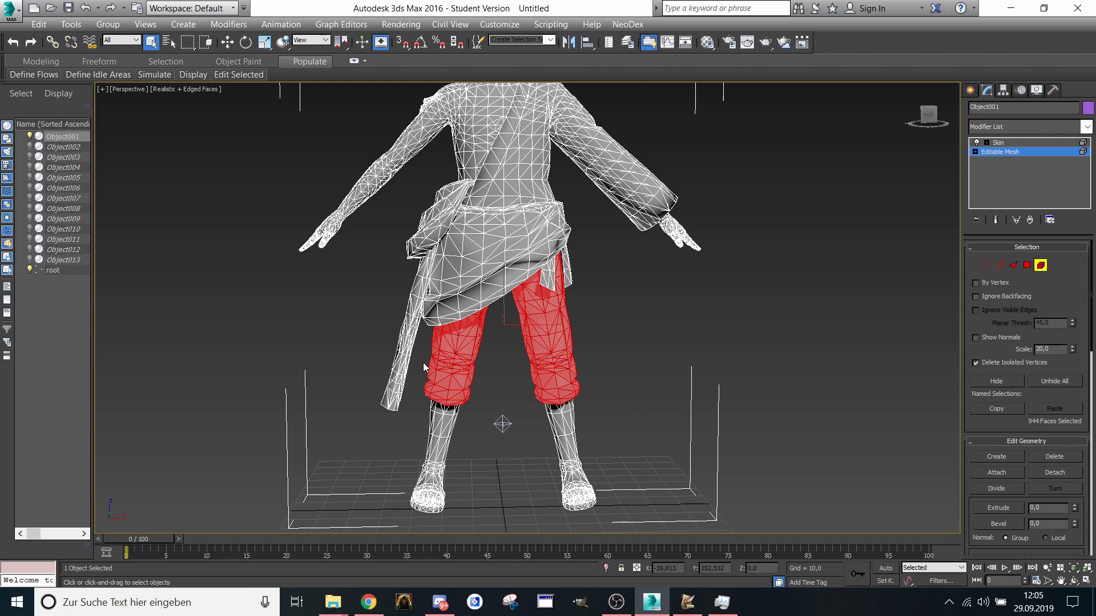
Step: Try to detach the one-sleeved robe top from Object001 and hide the new object
middle_click_drag(610, 383, 605, 457)
left_click(530, 246)
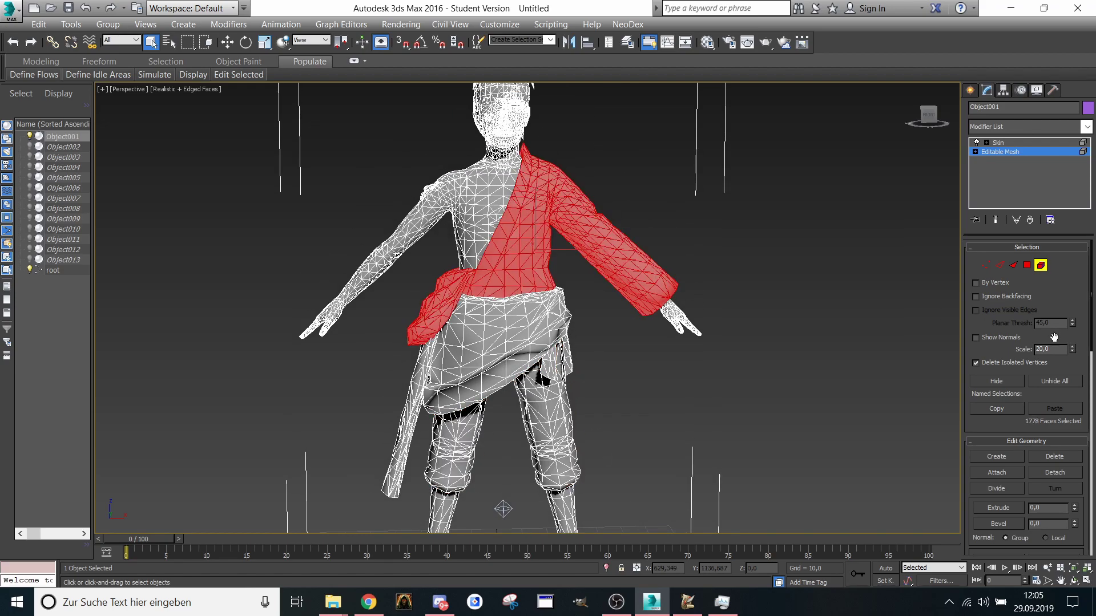
left_click(1055, 463)
left_click(594, 308)
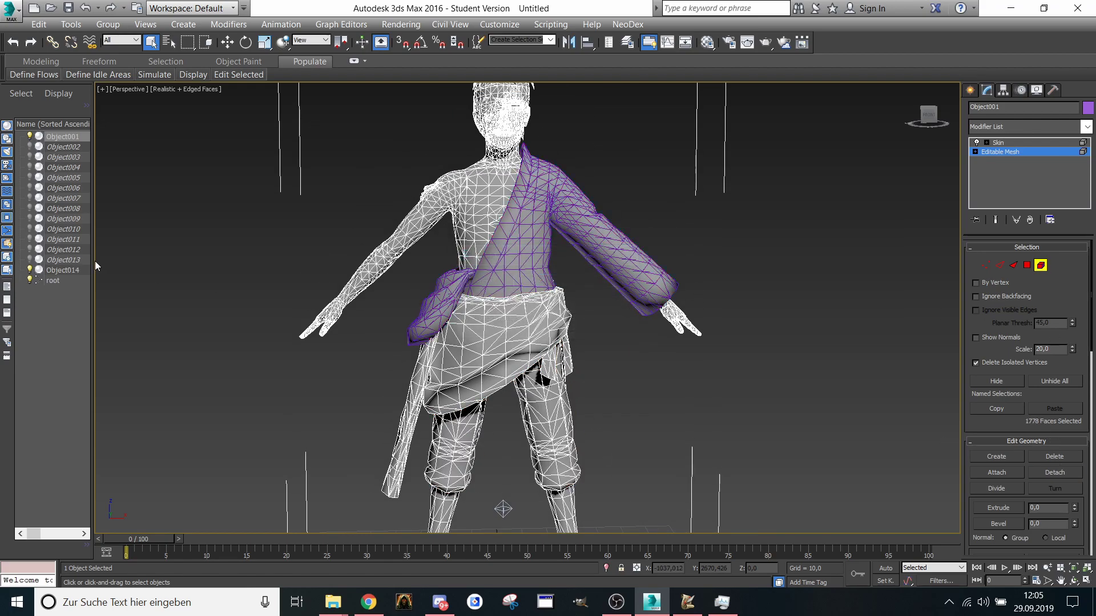
left_click(32, 268)
middle_click_drag(556, 260, 566, 292)
scroll(555, 274, "up", 5)
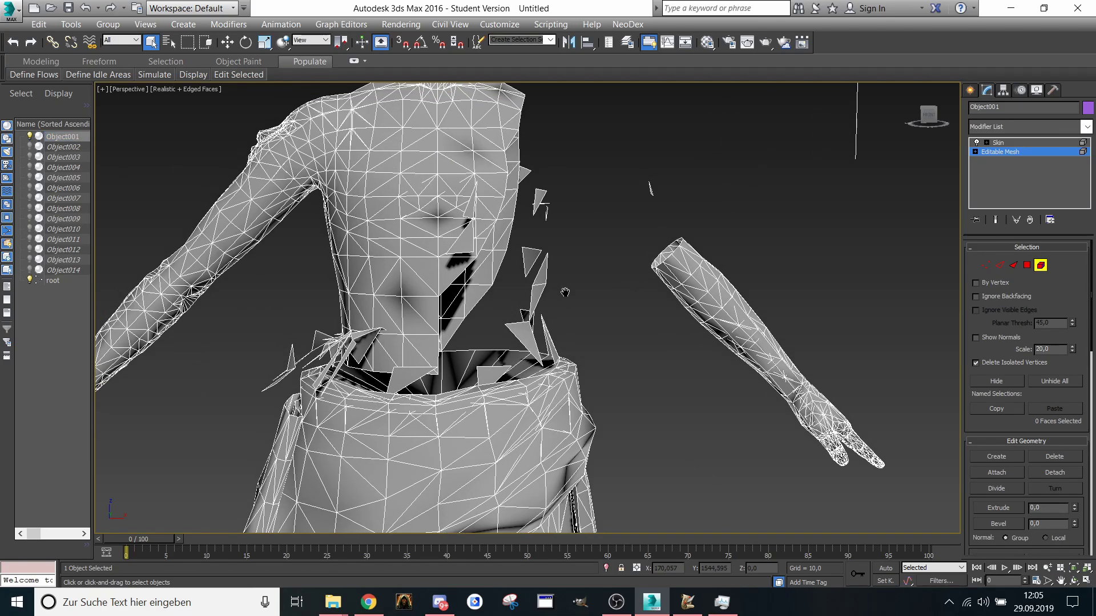
Step: Undo the hiding and detaching of the robe top
scroll(566, 298, "down", 3)
mouse_move(927, 119)
left_mouse_down()
mouse_move(916, 125)
mouse_move(926, 118)
left_mouse_up()
key("ctrl+z")
key("ctrl+z")
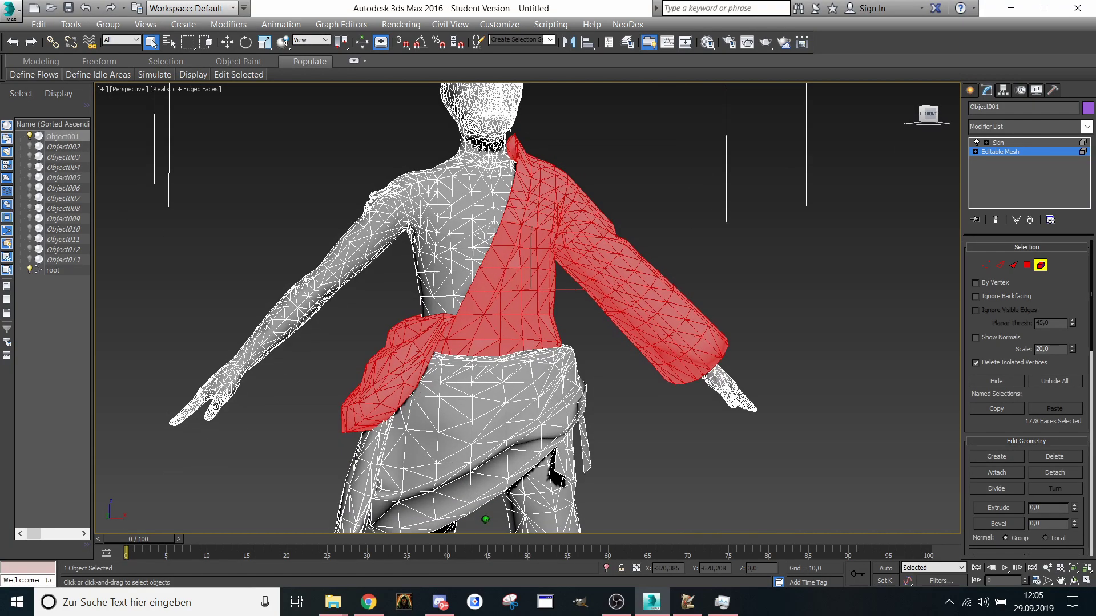
middle_click_drag(416, 190, 460, 299)
left_click(460, 239)
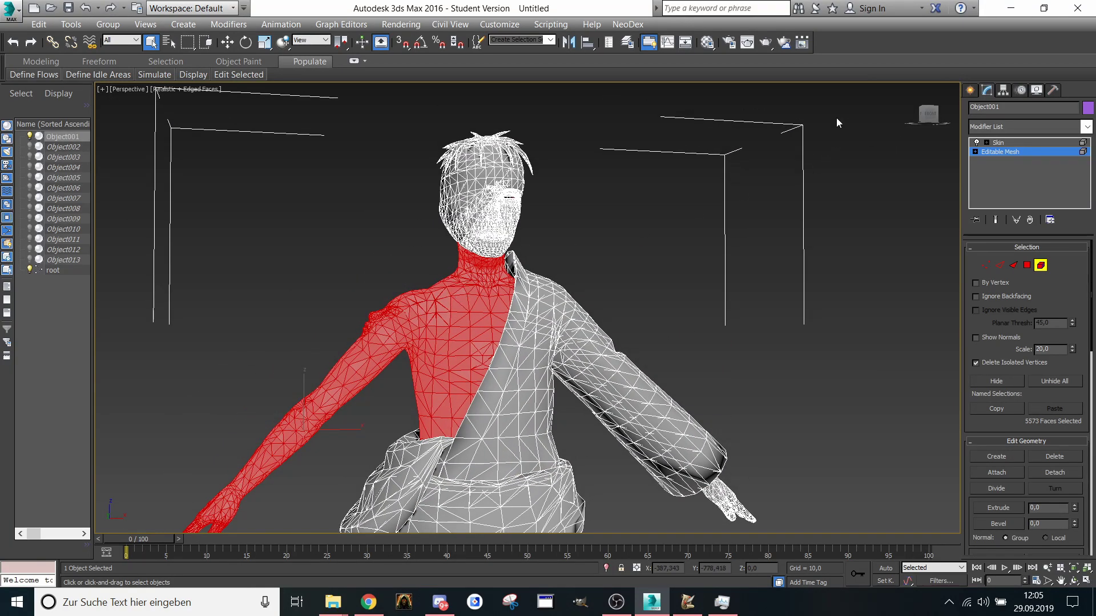
left_click(946, 126)
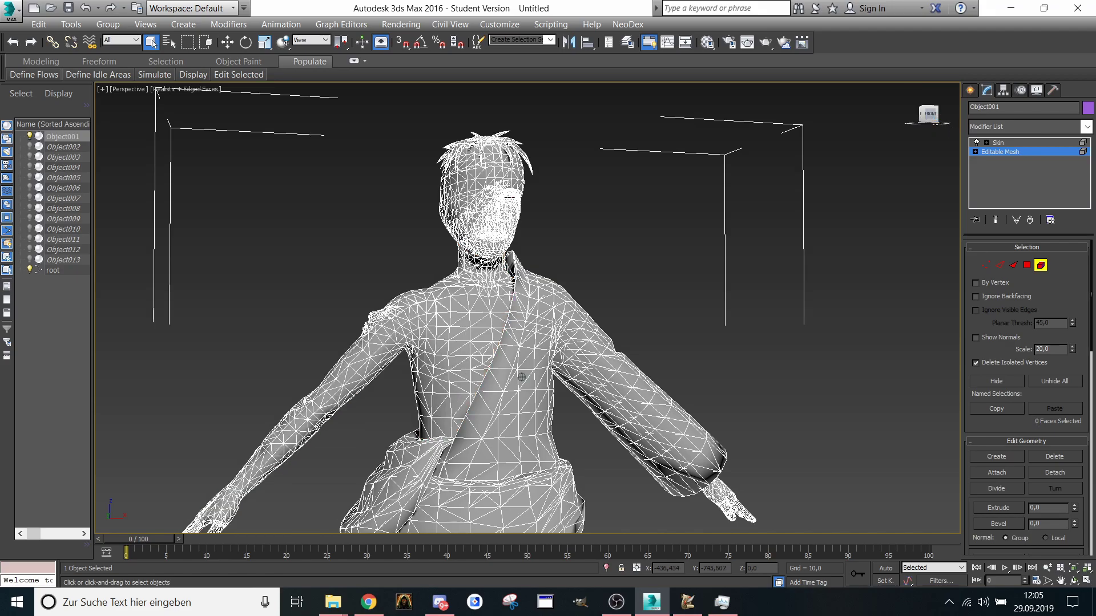
left_click_drag(891, 109, 915, 114)
left_click(457, 290)
Step: Detach the head covering that spans the forehead and one eye from Object001 as a separate object and hide it
scroll(458, 290, "up", 3)
scroll(508, 114, "up", 3)
middle_click_drag(503, 108, 469, 239)
left_click(459, 217)
left_click(1053, 475)
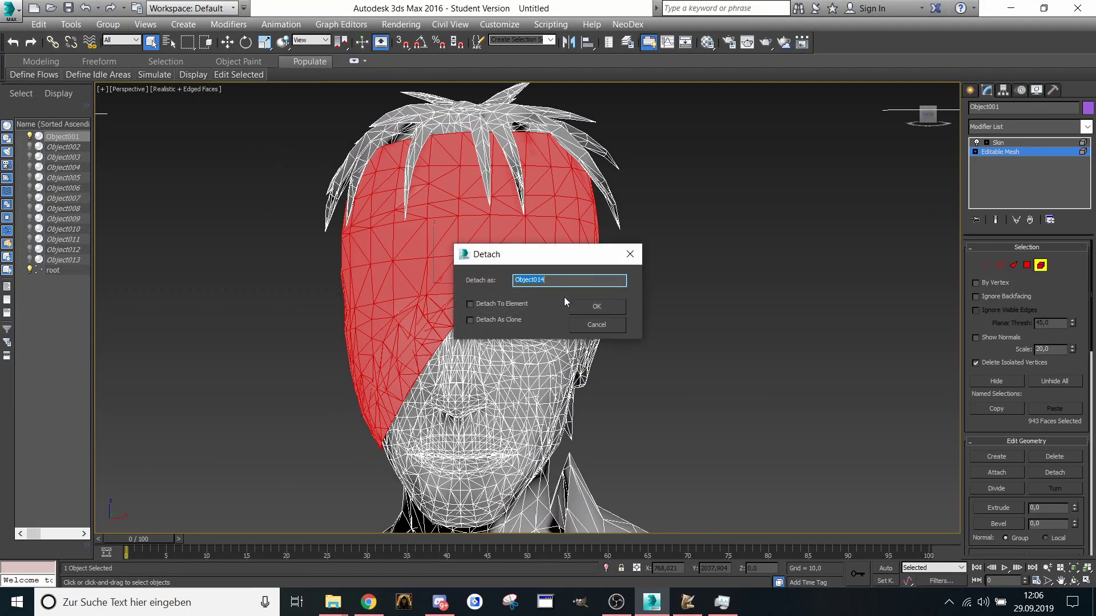
left_click(595, 304)
left_click(28, 270)
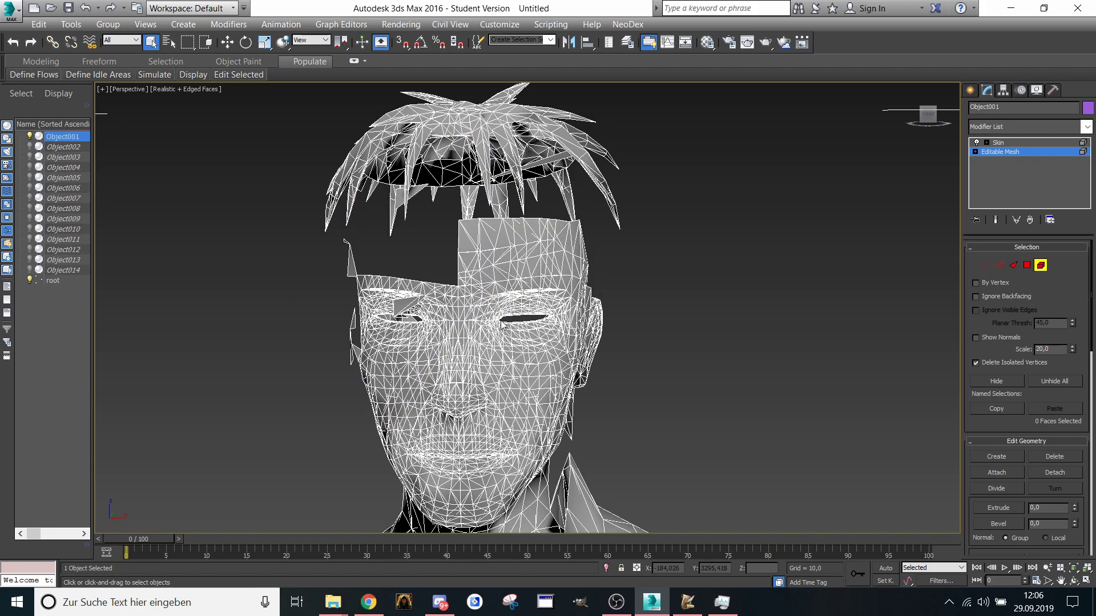
Step: Undo the hiding of the detached head covering
middle_click_drag(533, 257, 619, 266)
left_click_drag(929, 116, 959, 116)
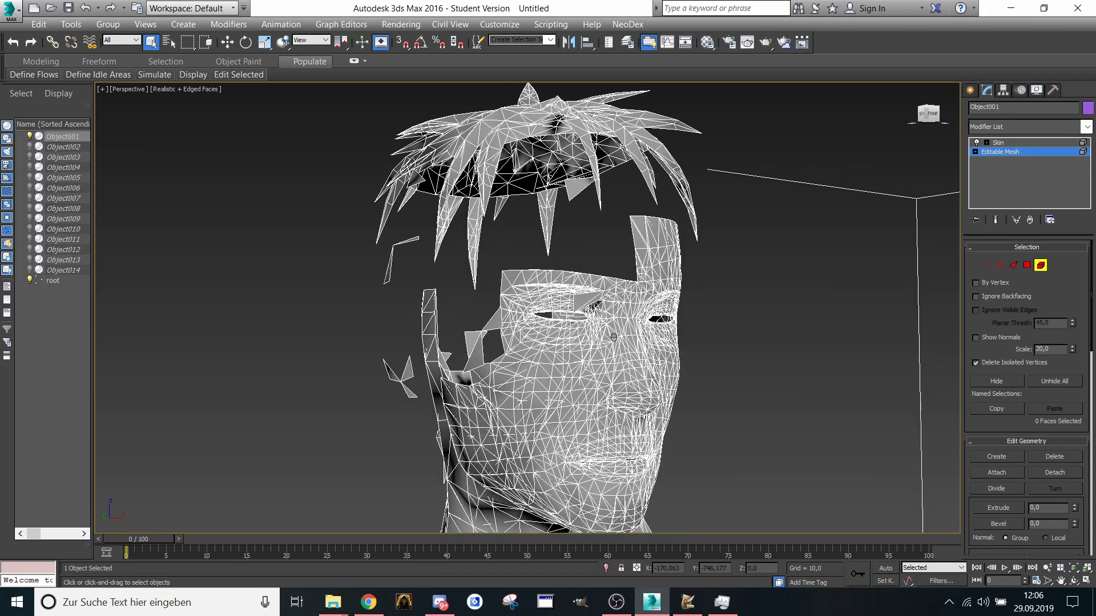
key("ctrl+z")
middle_click_drag(803, 215, 783, 143)
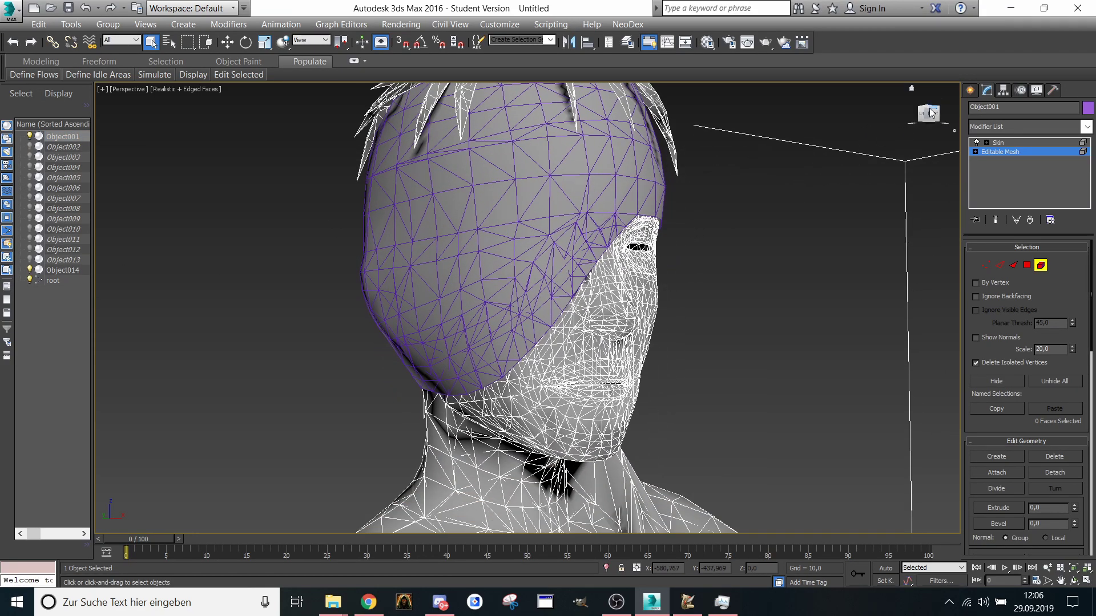
left_click(929, 113)
middle_click_drag(483, 154, 495, 257)
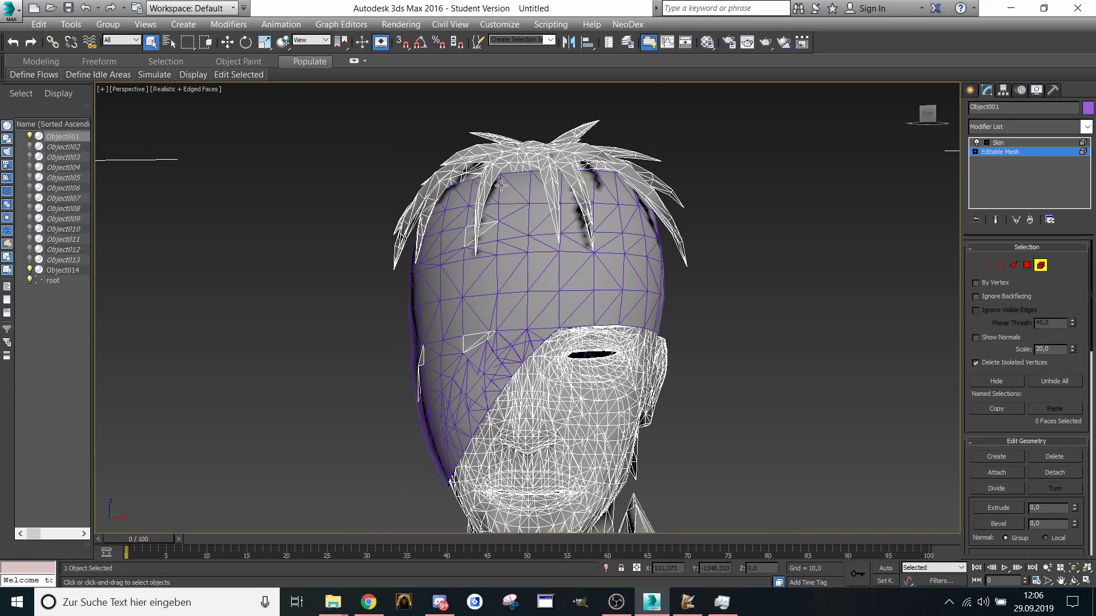
left_click(526, 163)
middle_click_drag(527, 162, 530, 202)
mouse_move(928, 121)
left_mouse_down()
mouse_move(924, 137)
mouse_move(924, 122)
left_mouse_up()
scroll(582, 175, "up", 5)
scroll(582, 174, "down", 6)
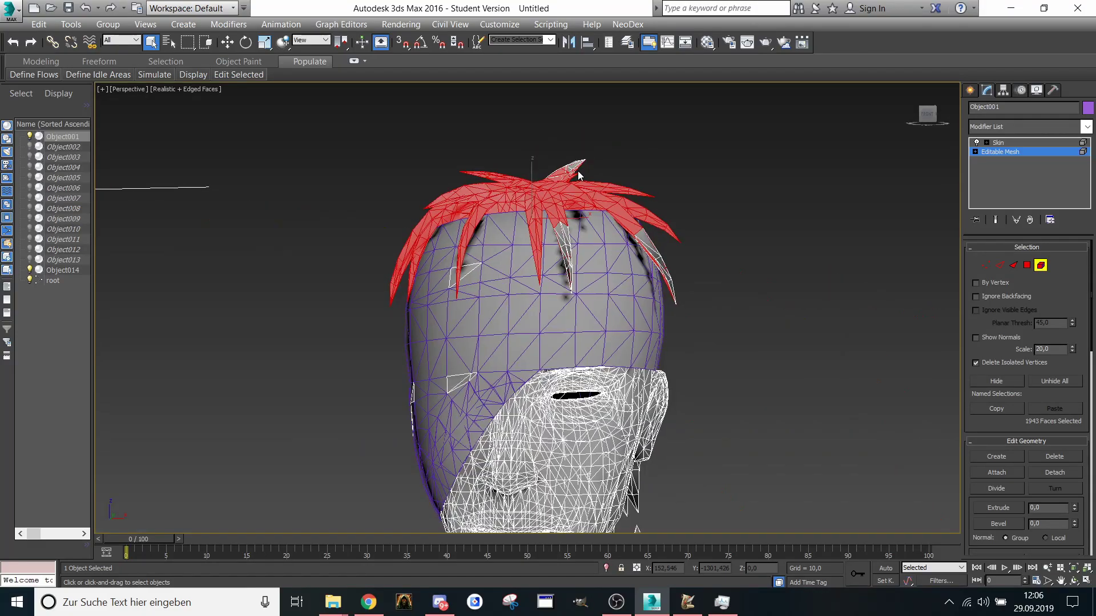
scroll(580, 175, "up", 6)
scroll(579, 176, "down", 6)
left_click(526, 256)
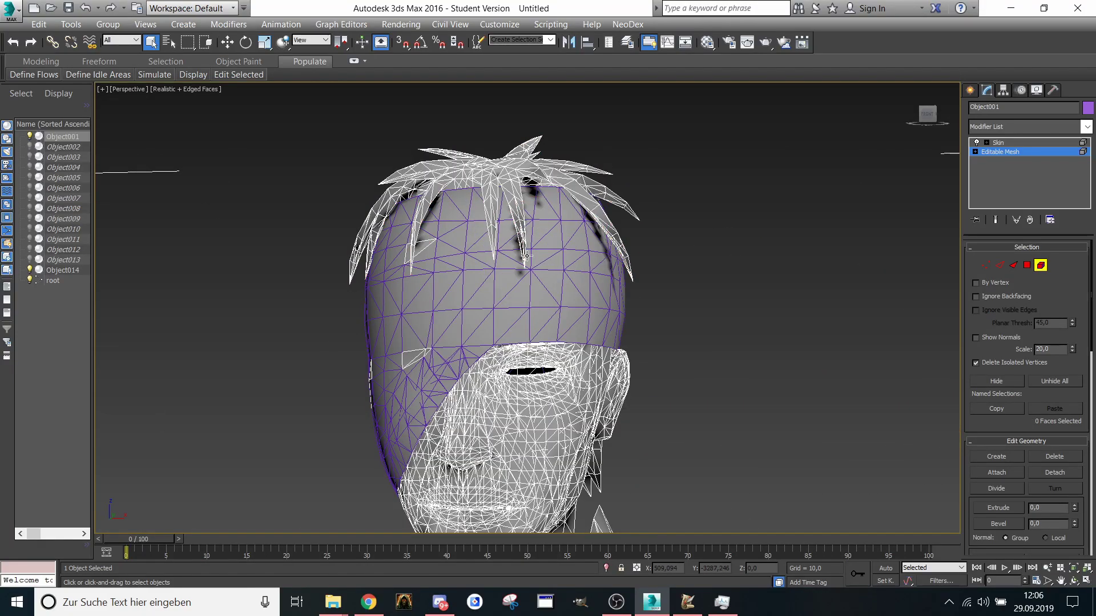
Step: Hide the detached head covering, detach the face element from Object001 as a separate object and hide that too
left_click(30, 271)
middle_click_drag(336, 300, 371, 110)
middle_click_drag(602, 260, 573, 274)
left_click(579, 273)
scroll(572, 274, "down", 5)
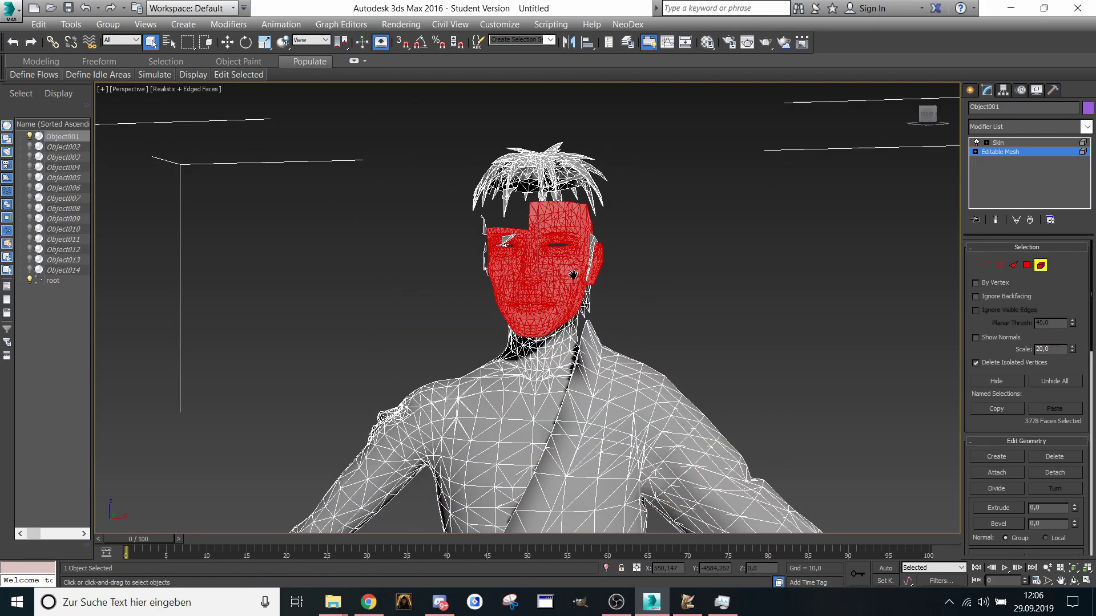
scroll(572, 274, "up", 5)
middle_click_drag(628, 237, 479, 236, "alt")
left_click(923, 114)
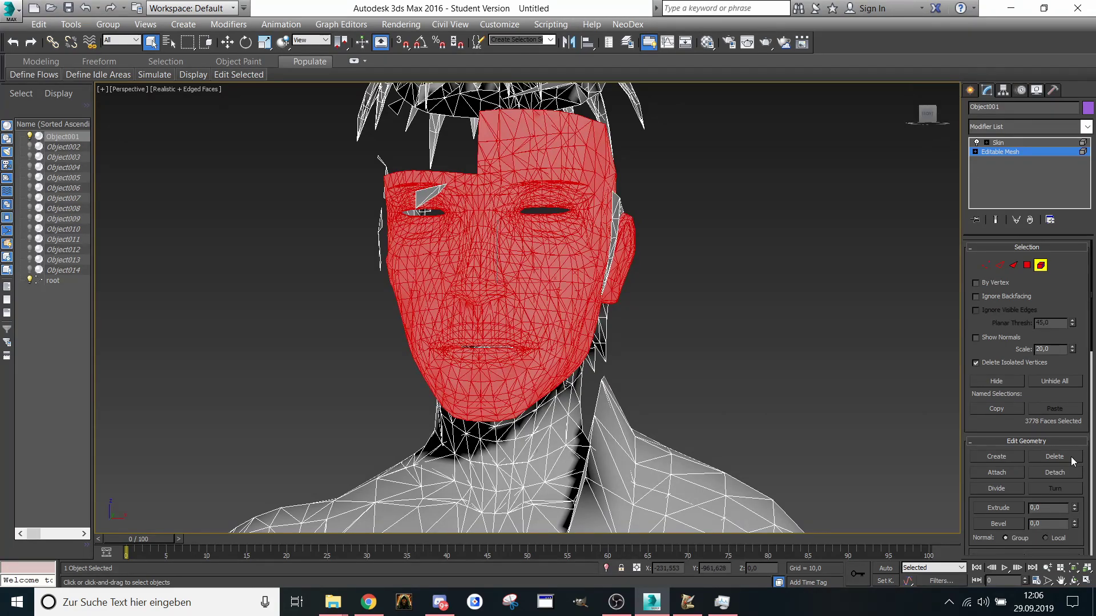
left_click(1054, 473)
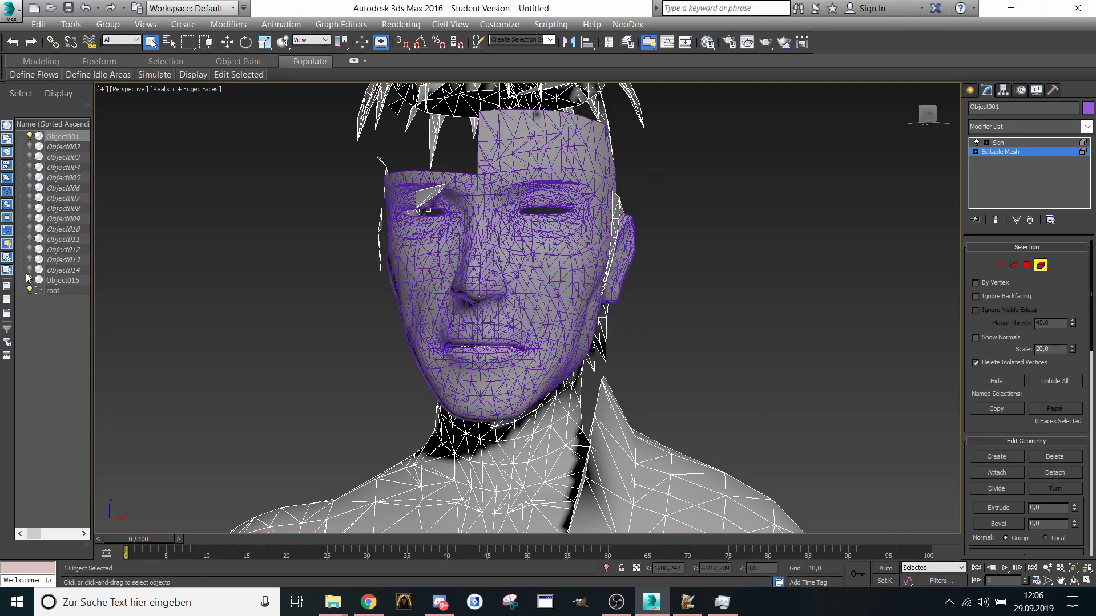
Step: Detach the bare torso, neck and arm element from Object001 as a separate object
scroll(446, 288, "down", 6)
left_click(446, 288)
scroll(446, 288, "up", 3)
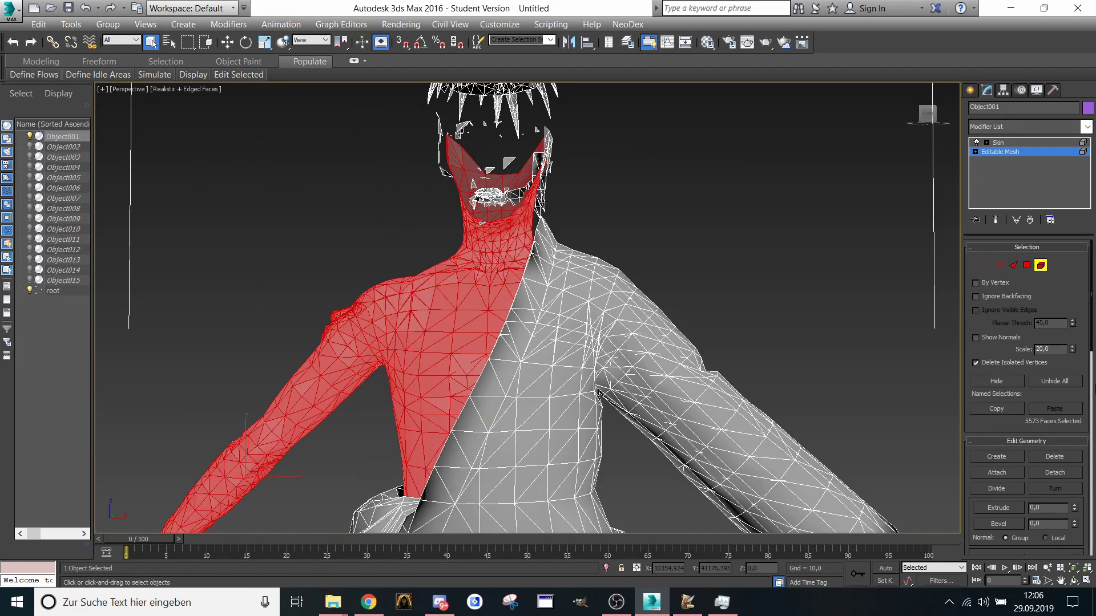
left_click(1052, 464)
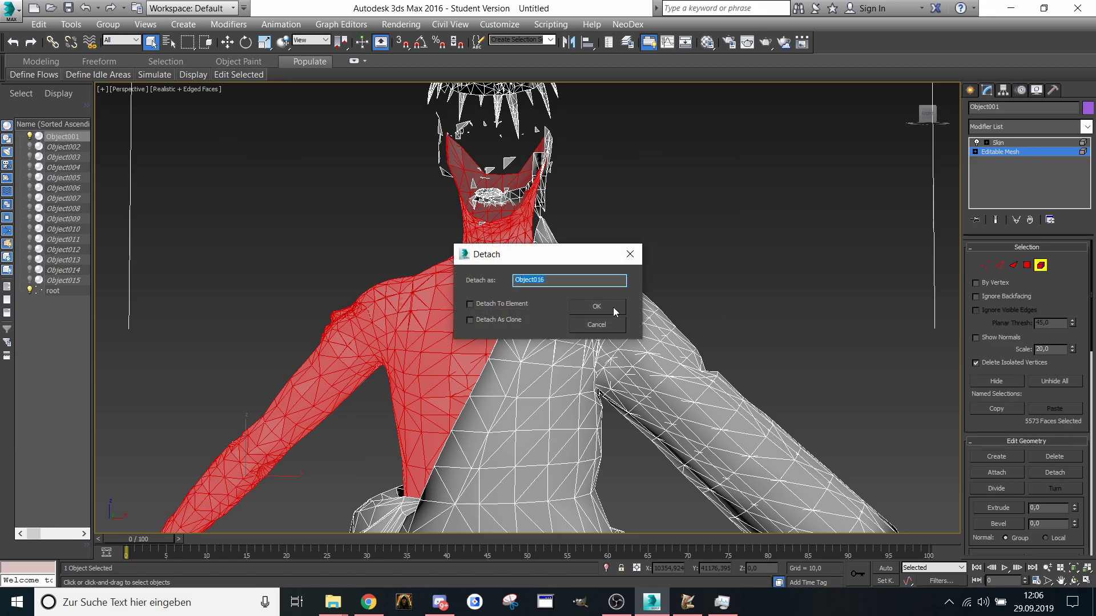
left_click(596, 306)
Step: Detach the small oval element inside the mouth from Object001 as a separate object
scroll(491, 205, "up", 3)
scroll(506, 252, "up", 4)
left_click(512, 250)
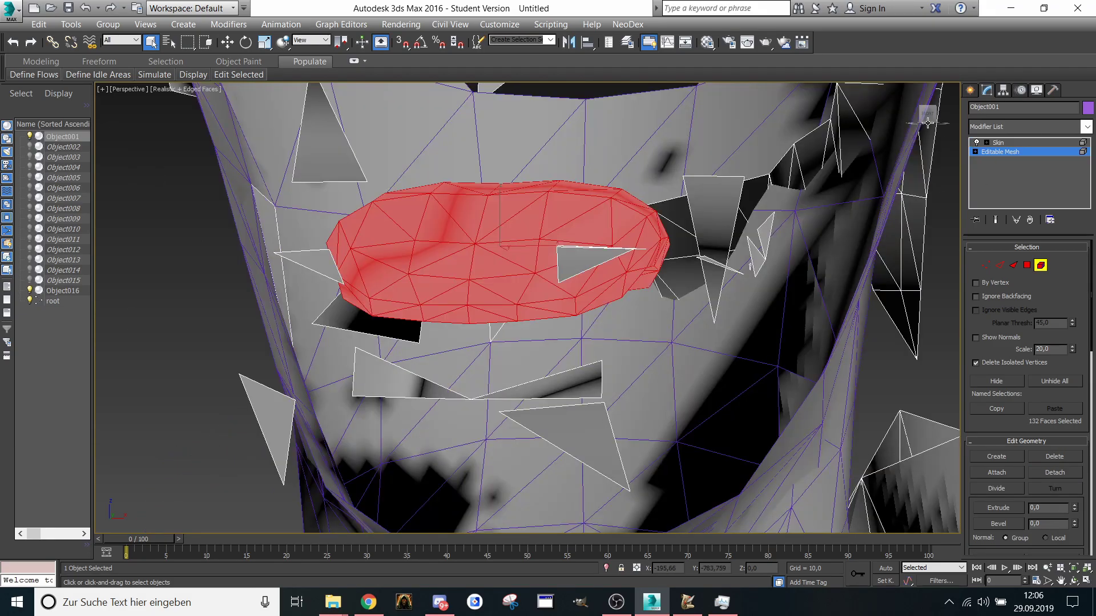
left_click_drag(924, 114, 929, 123)
left_click(1056, 471)
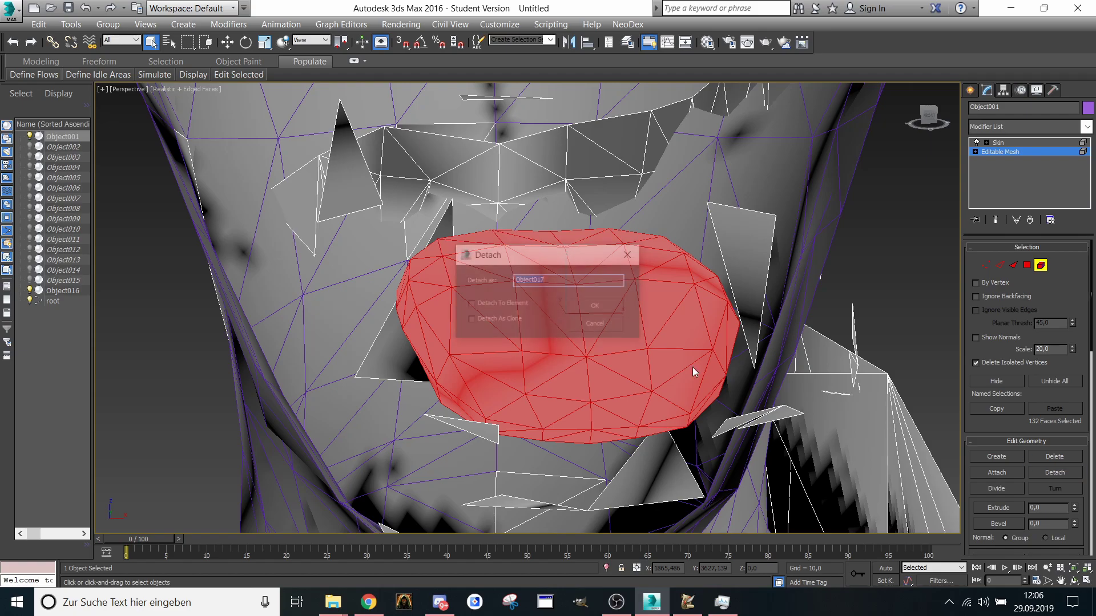
left_click(600, 305)
Step: Hide the detached bare torso and arm object
scroll(573, 252, "down", 10)
middle_click_drag(588, 280, 524, 184)
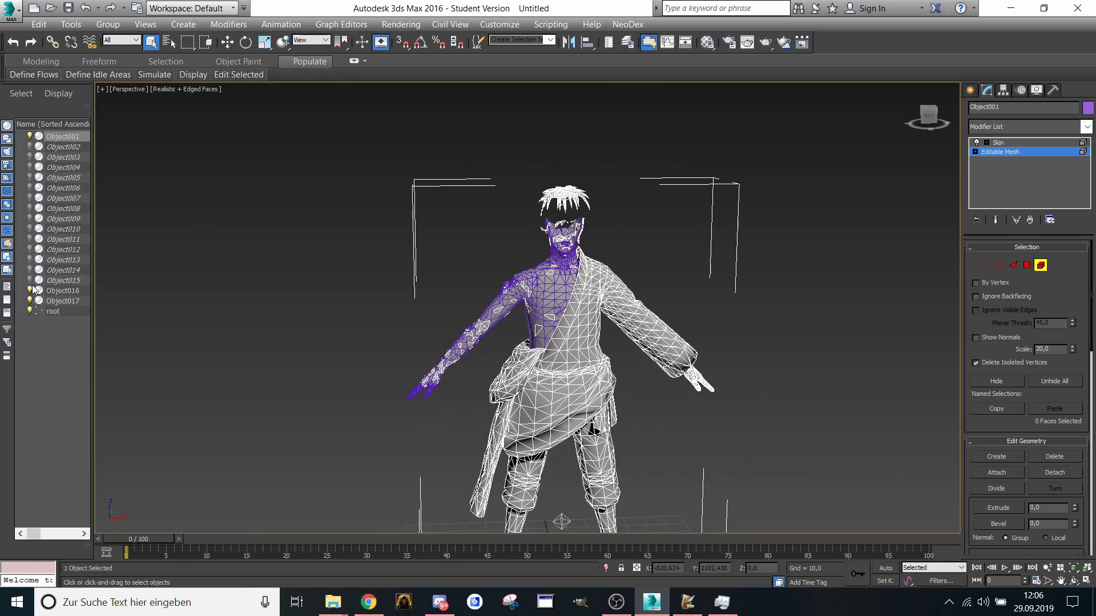
left_click(29, 291)
left_click(29, 291)
left_click(31, 291)
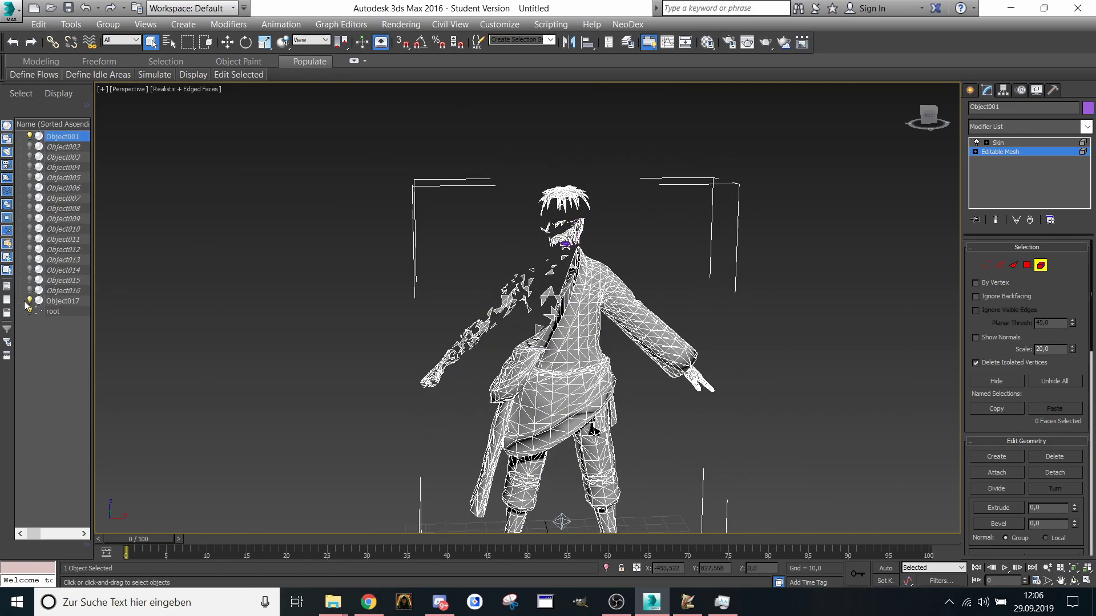
Step: Reselect Object001 and return to Element selection in its Editable Mesh
left_click(224, 306)
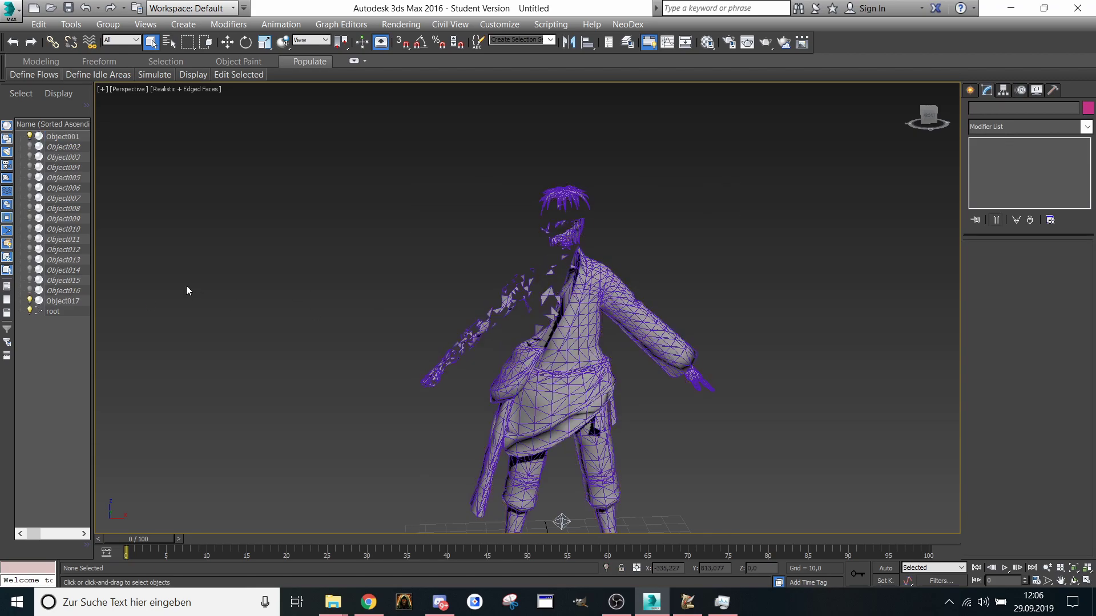
scroll(500, 327, "up", 3)
left_click(55, 137)
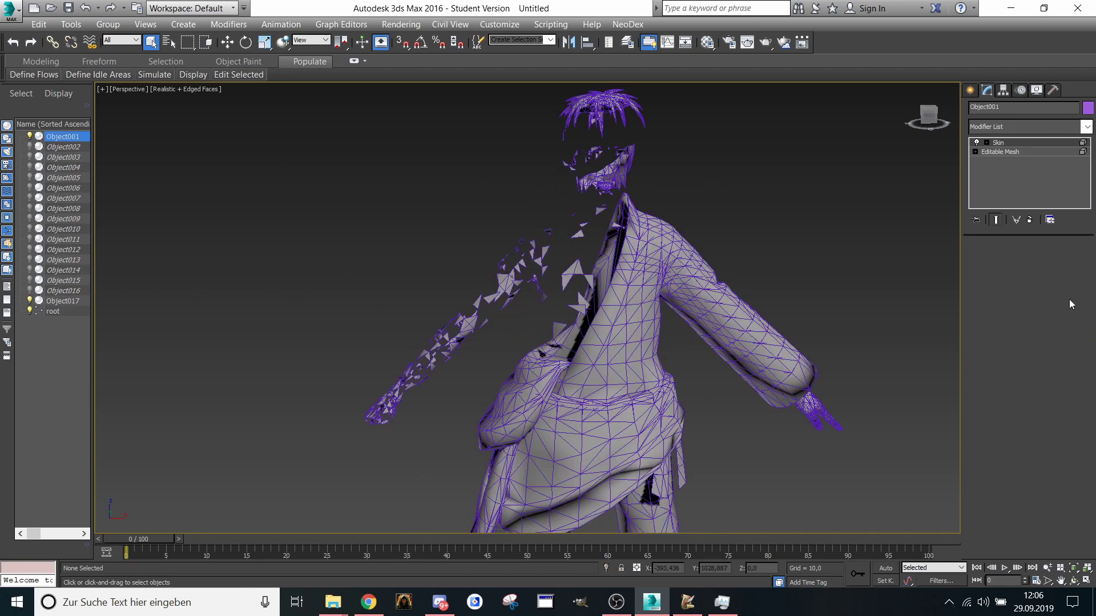
left_click(1035, 152)
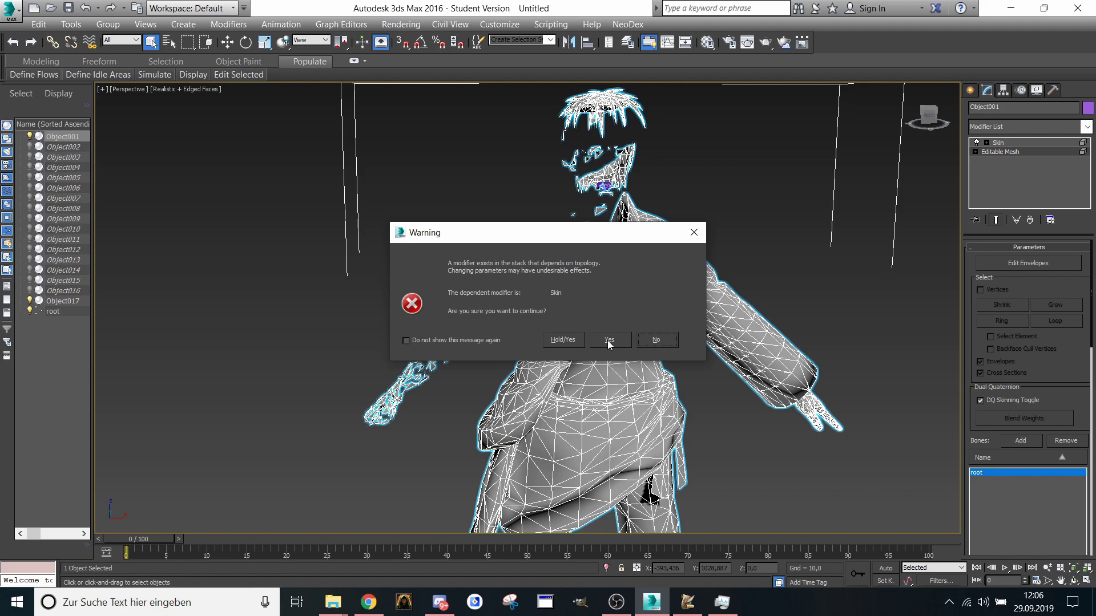
left_click(609, 339)
left_click(1041, 265)
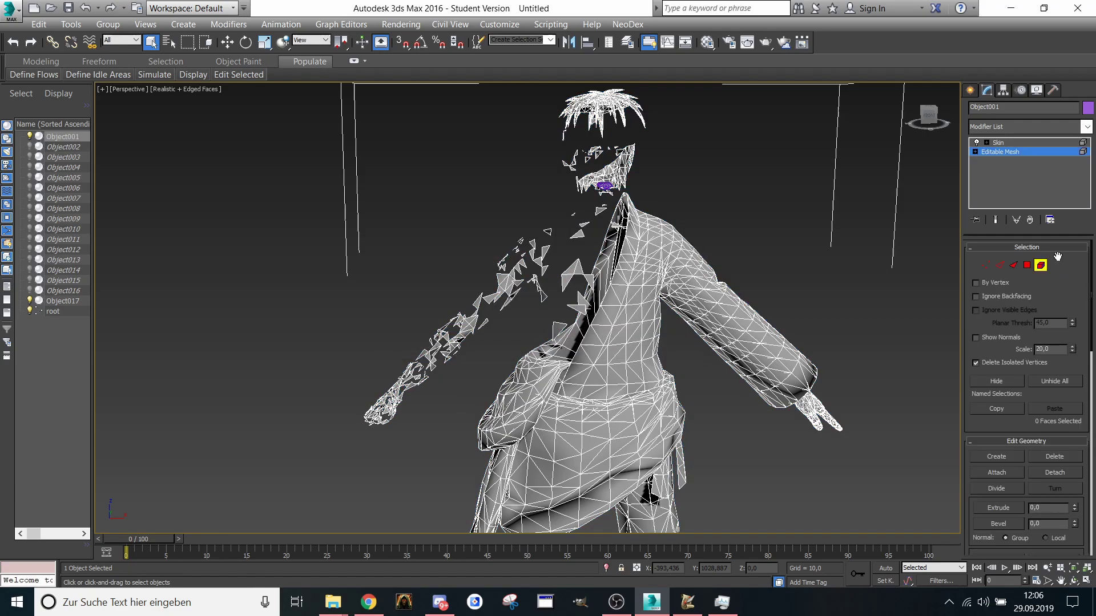
Step: Detach the one-sleeved robe top from Object001 as a separate object
left_click(659, 281)
middle_click_drag(680, 293, 658, 250)
left_click(1055, 472)
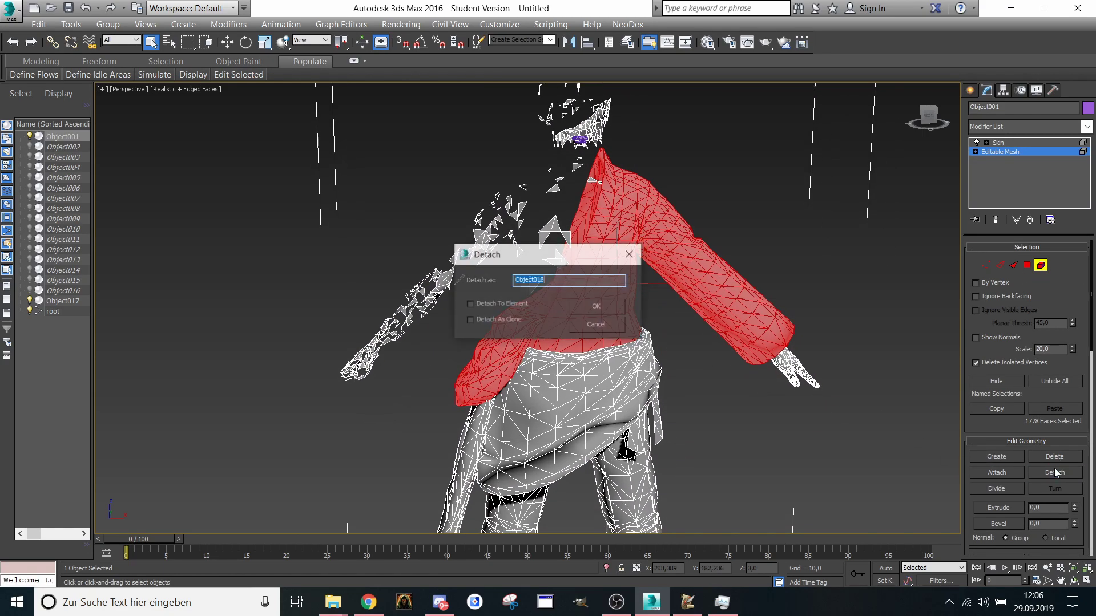
left_click(597, 305)
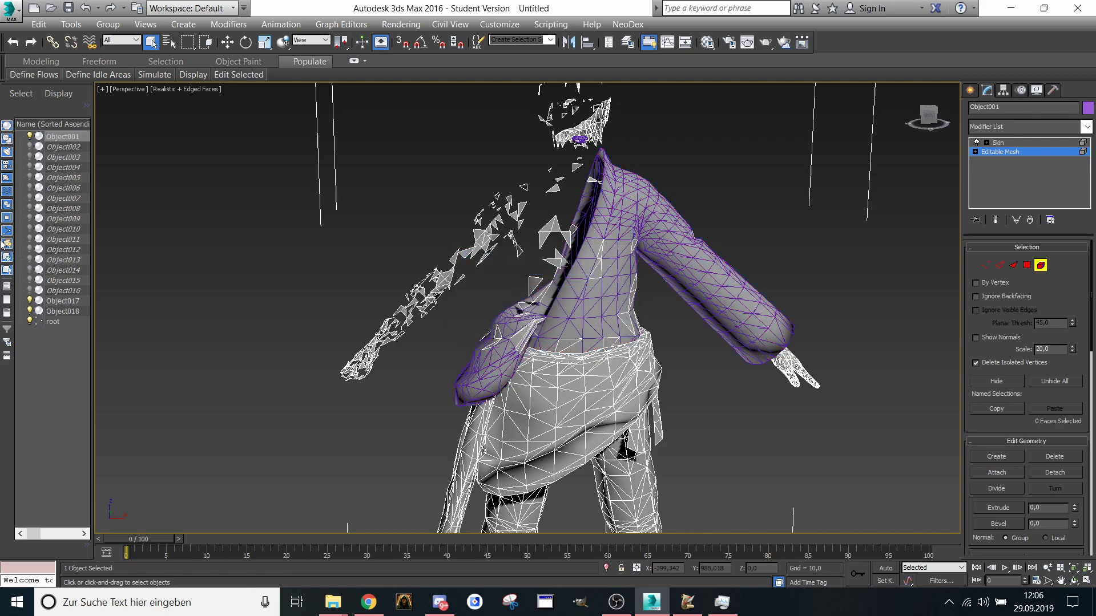
Step: Return to Element selection in Object001's Editable Mesh and hide the detached Object017 and Object018
left_click(30, 306)
key("ctrl+z")
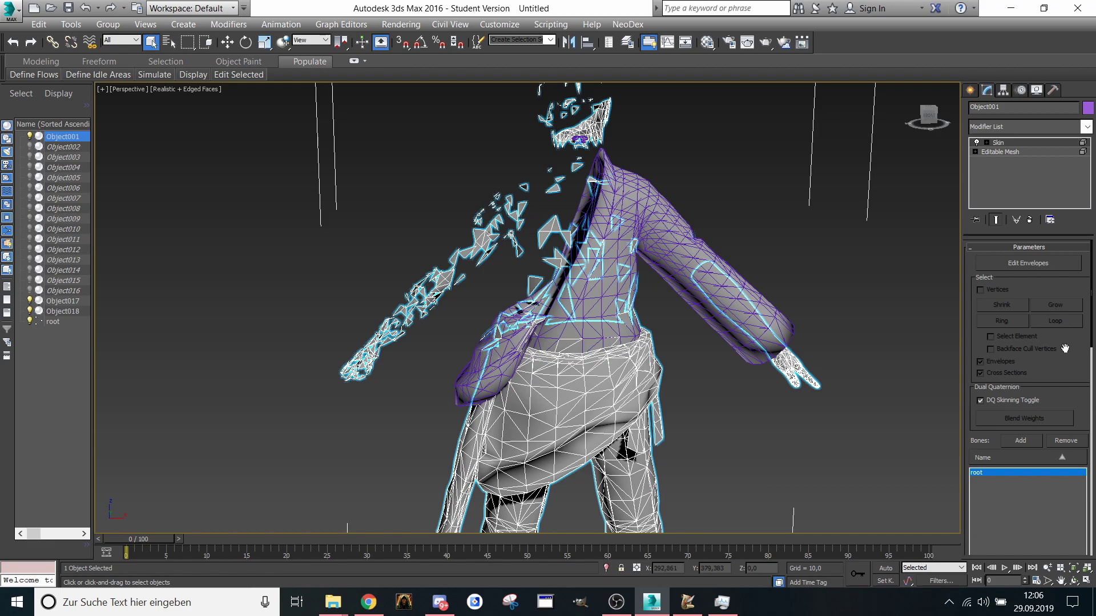
left_click(1004, 152)
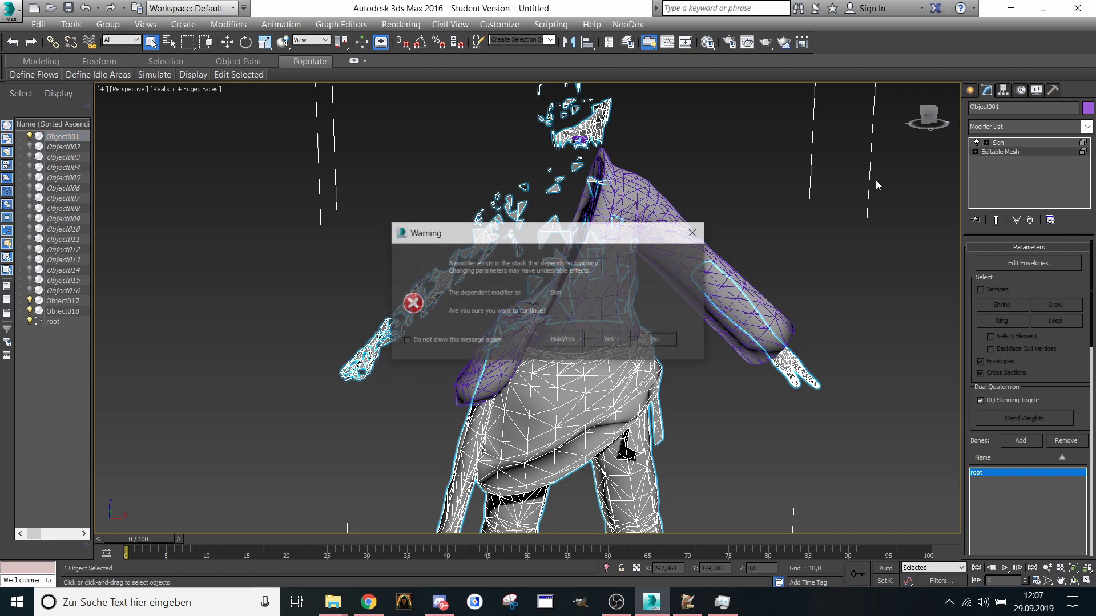
left_click(606, 339)
left_click(1040, 264)
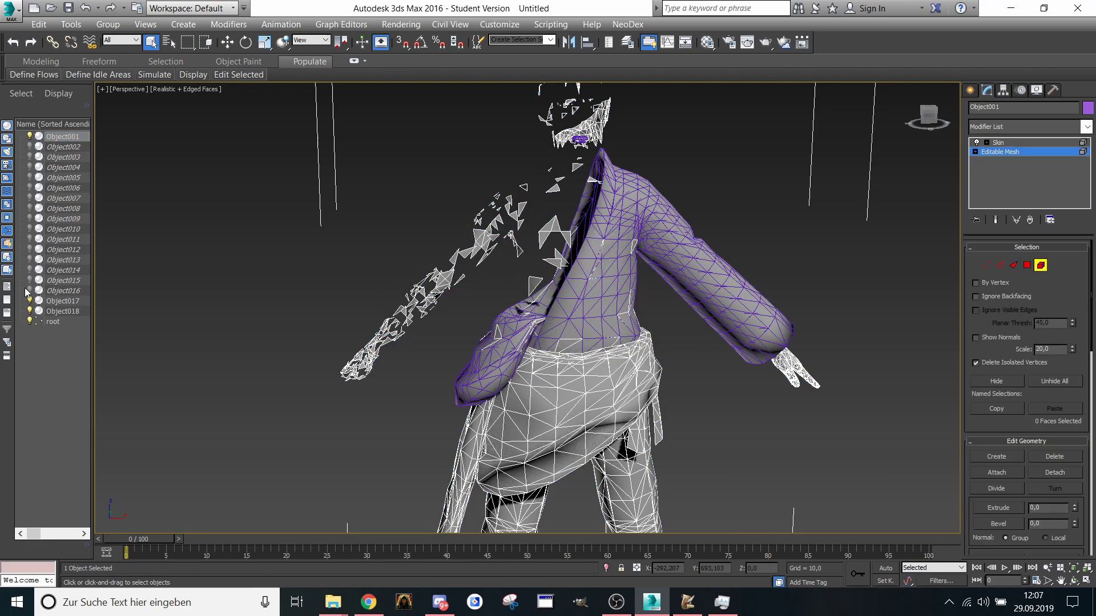
left_click(30, 300)
left_click(30, 311)
Step: Detach the complete forearm and hand from Object001 as a separate object and hide it
middle_click_drag(762, 412, 733, 369)
left_click(723, 274)
scroll(811, 303, "up", 4)
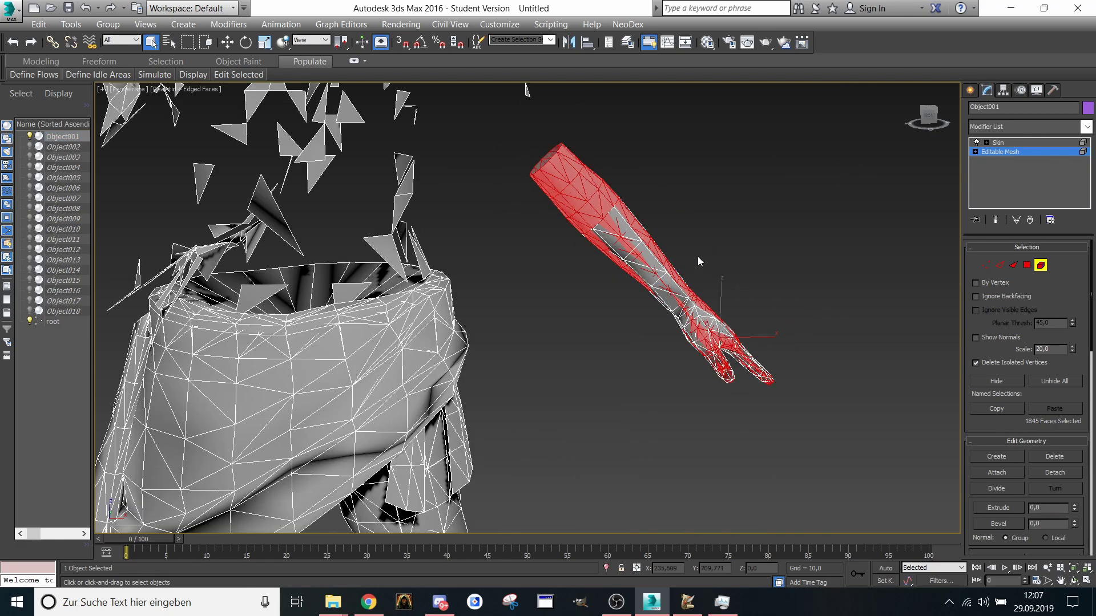
left_click_drag(775, 251, 655, 384)
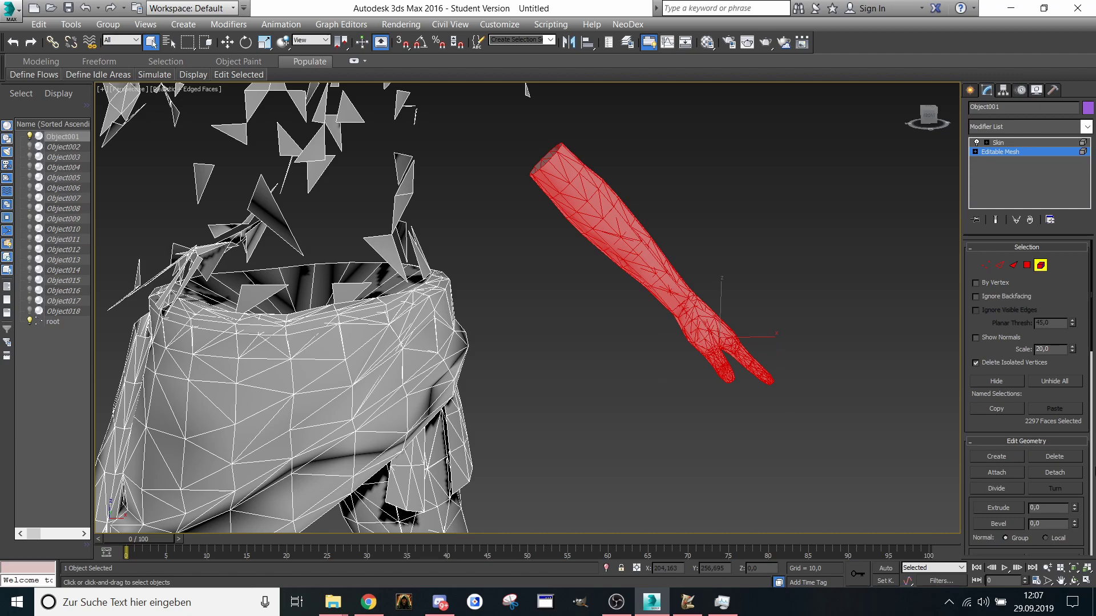
left_click(1054, 472)
left_click(578, 305)
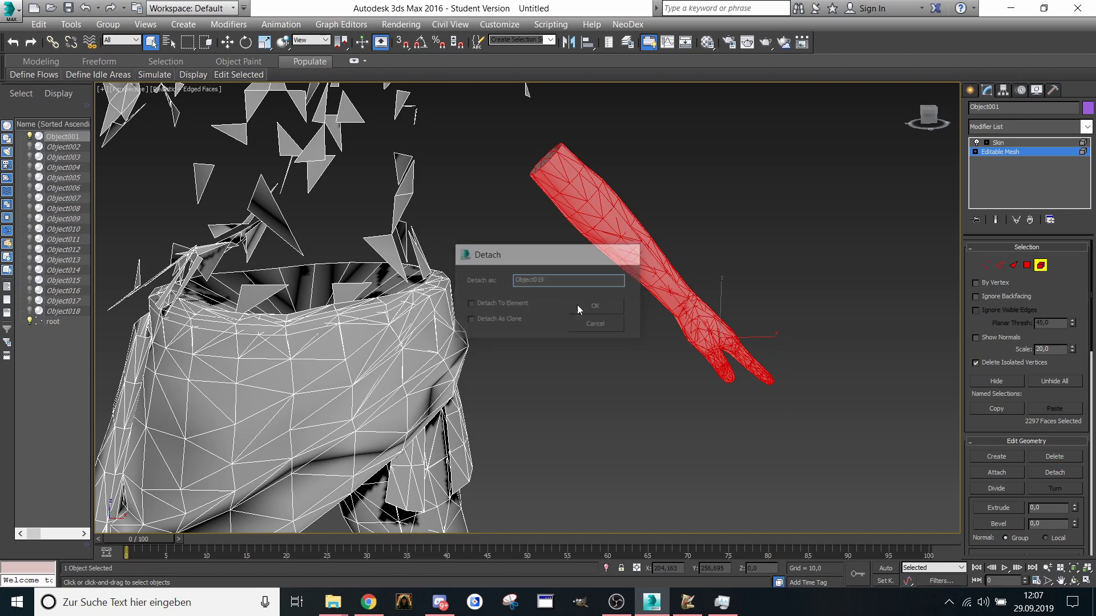
left_click(30, 321)
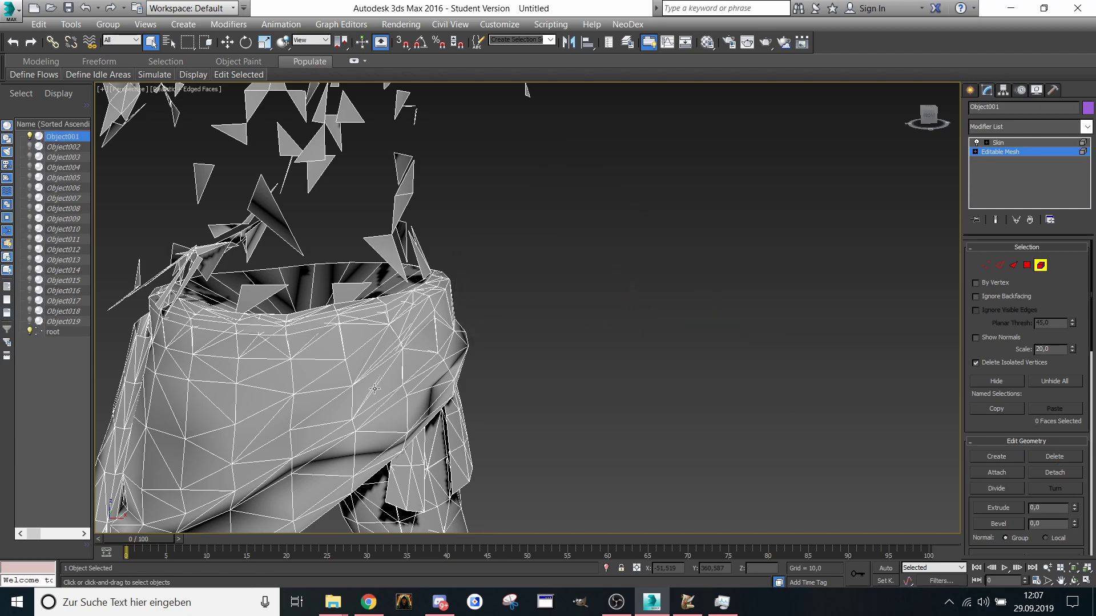
Step: Detach the slanted waist cloth from Object001 as a separate object and hide it
scroll(558, 327, "down", 5)
left_click(558, 327)
left_click(1047, 471)
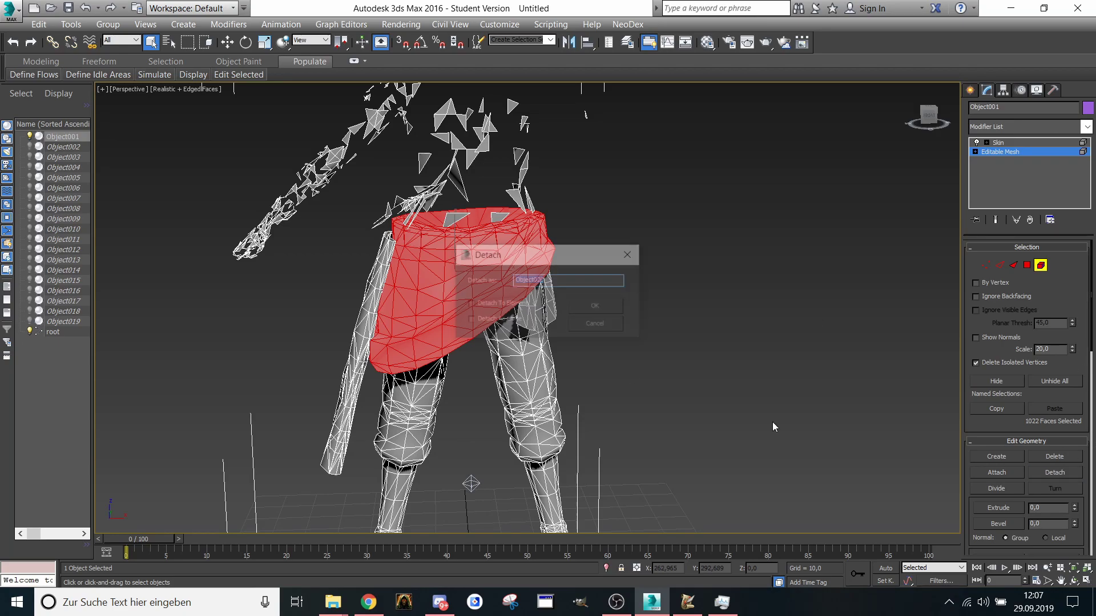
left_click(611, 311)
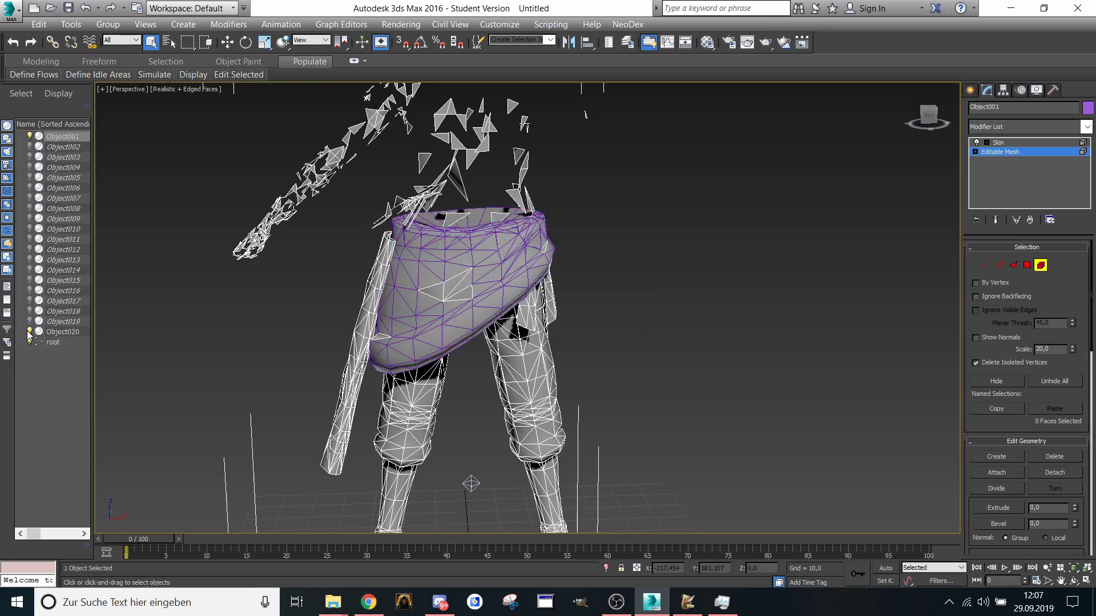
left_click(29, 331)
Step: Detach the long narrow element hanging beside the hip from Object001 as a separate object and hide it
left_click(386, 285)
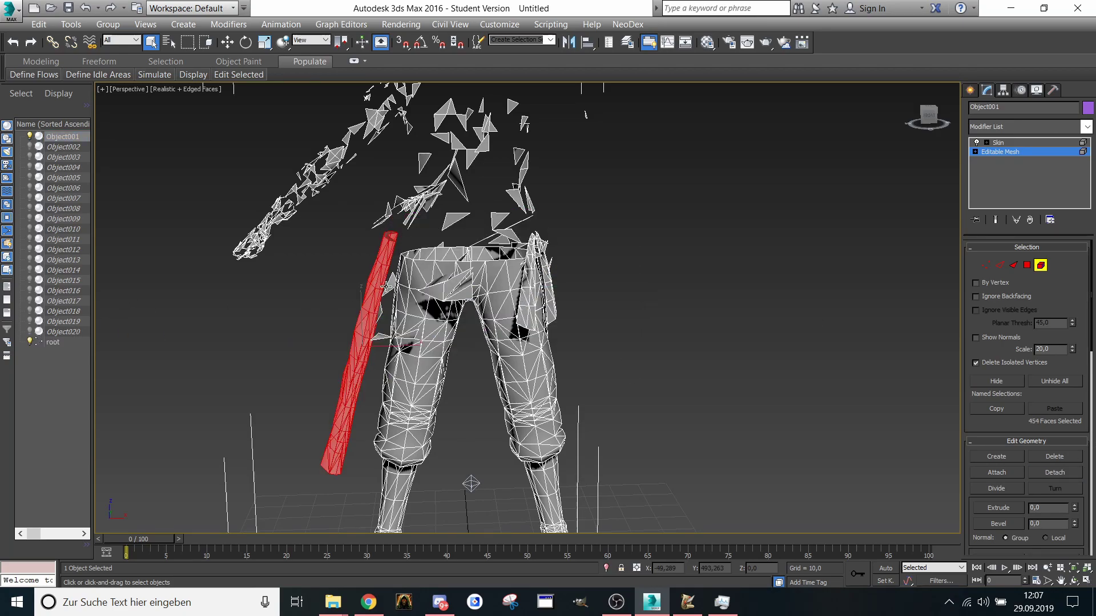
left_click(1049, 474)
left_click(577, 312)
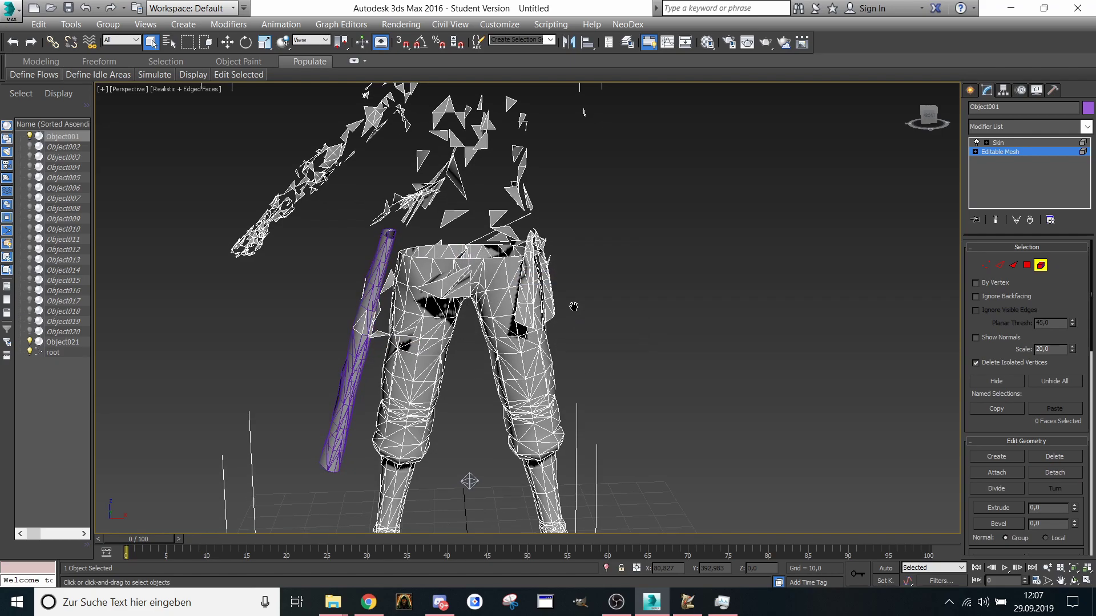
middle_click_drag(573, 307, 573, 286)
left_click(29, 342)
Step: Detach the knee-length trousers, including the remaining leg patches, from Object001 as a separate object and hide it
left_click(513, 347)
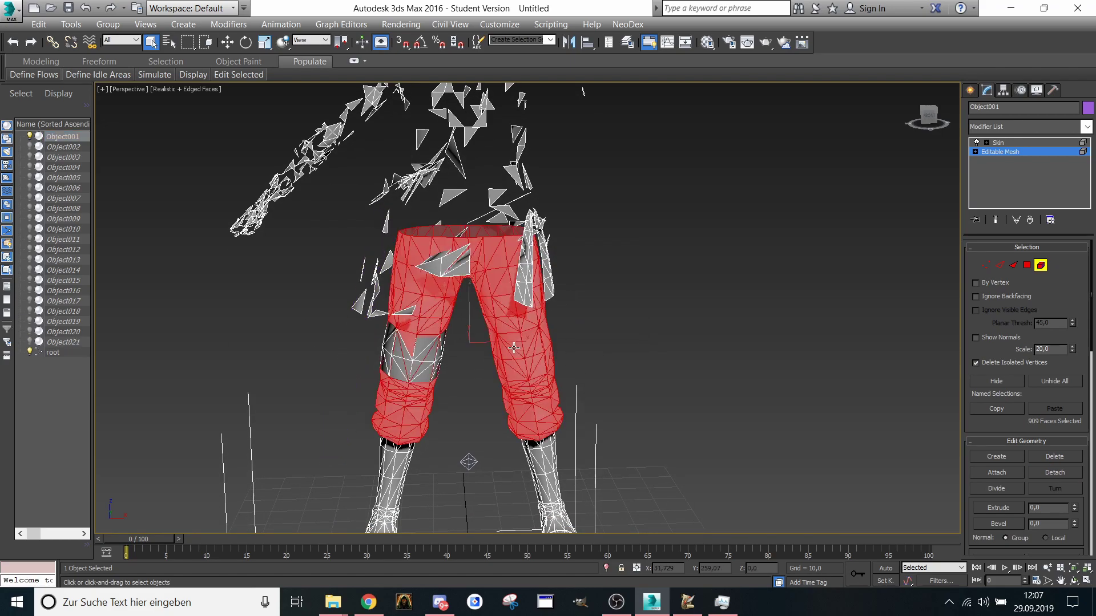
middle_click_drag(513, 348, 504, 310)
left_click(423, 309, "ctrl")
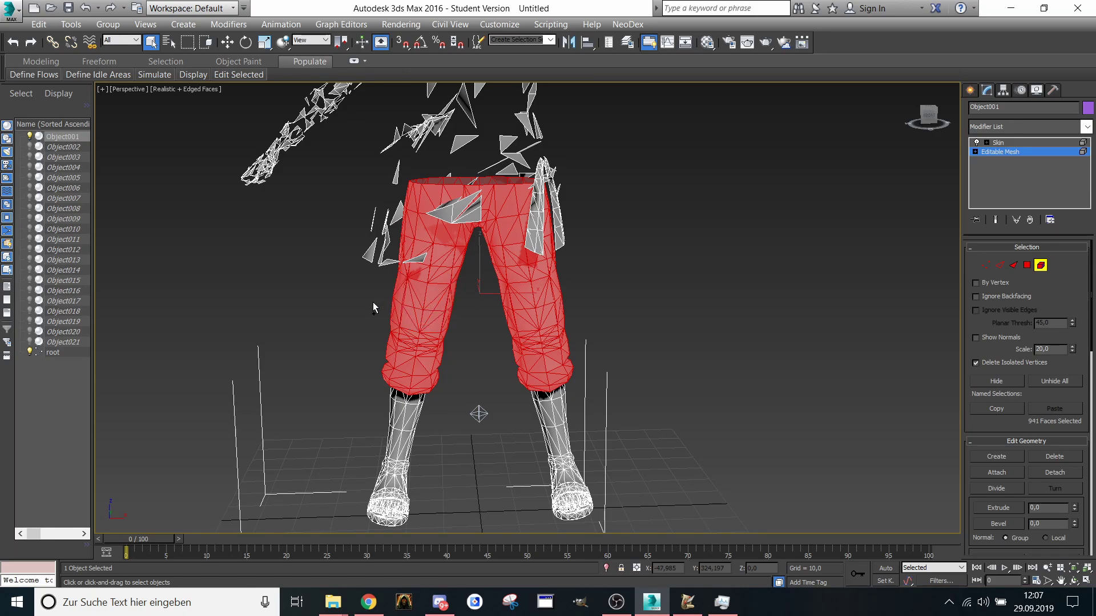
left_click_drag(378, 295, 591, 362)
left_click(1055, 472)
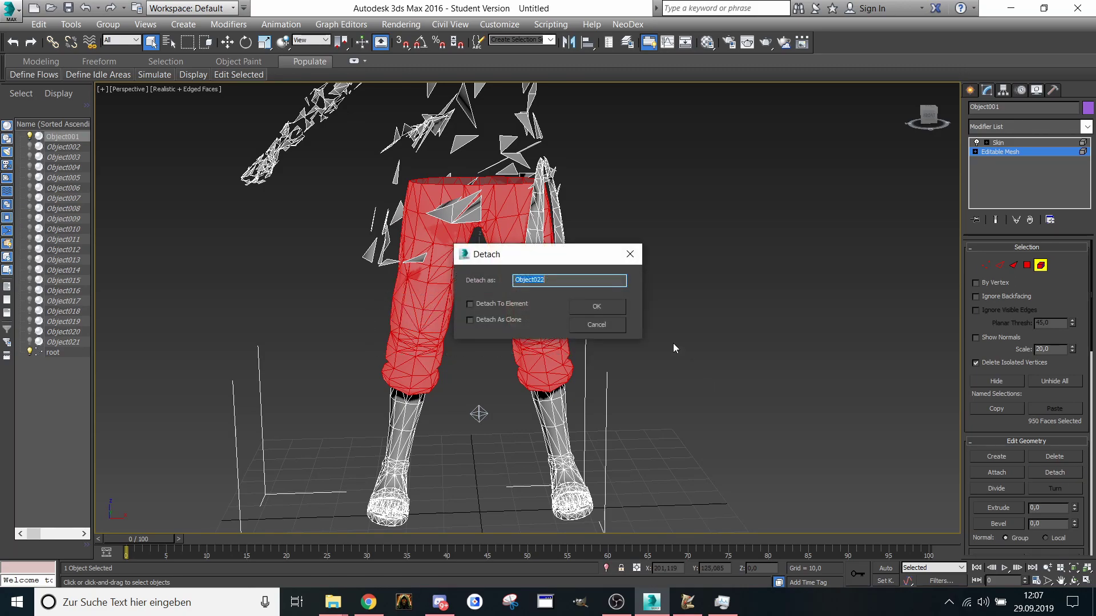
left_click(597, 303)
left_click(30, 351)
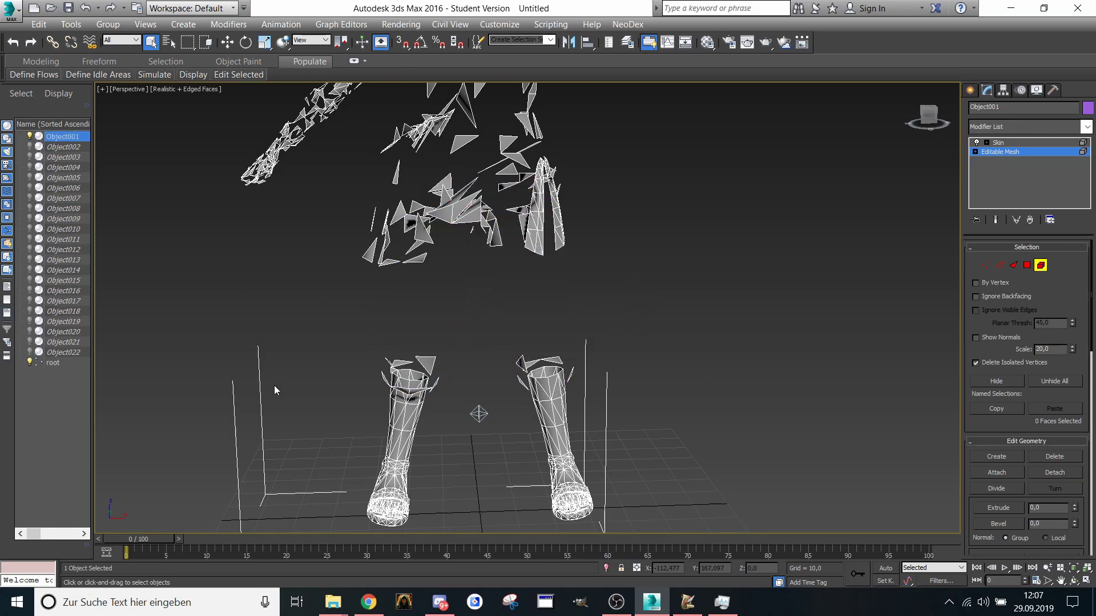
Step: Detach the lower leg and foot on the model's left side from Object001 as a separate object
middle_click_drag(624, 440, 624, 411)
left_click(539, 375)
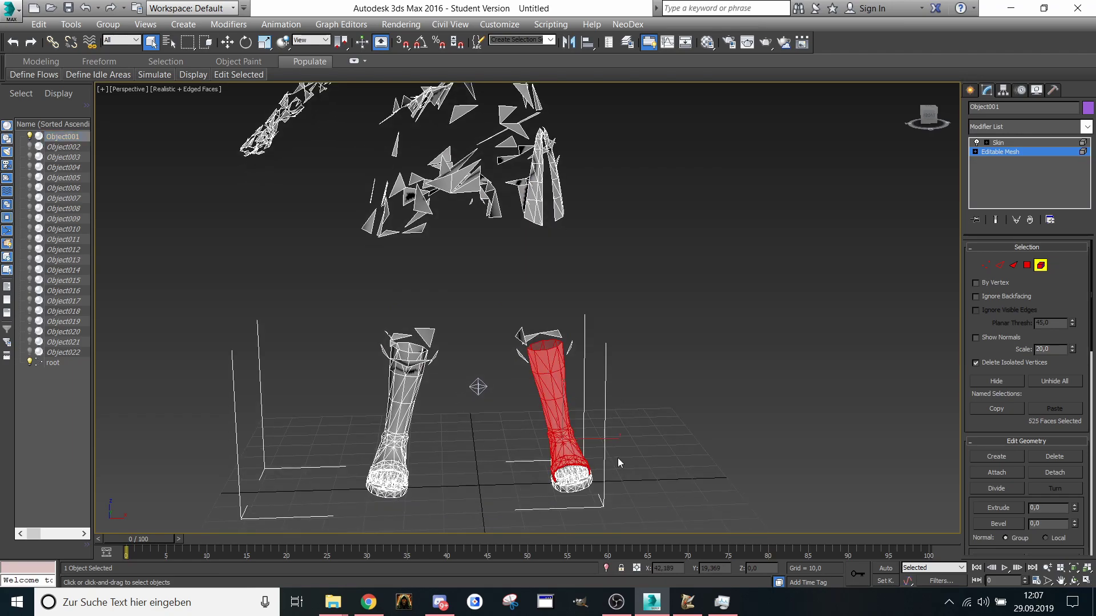
left_click_drag(537, 477, 520, 501, "ctrl")
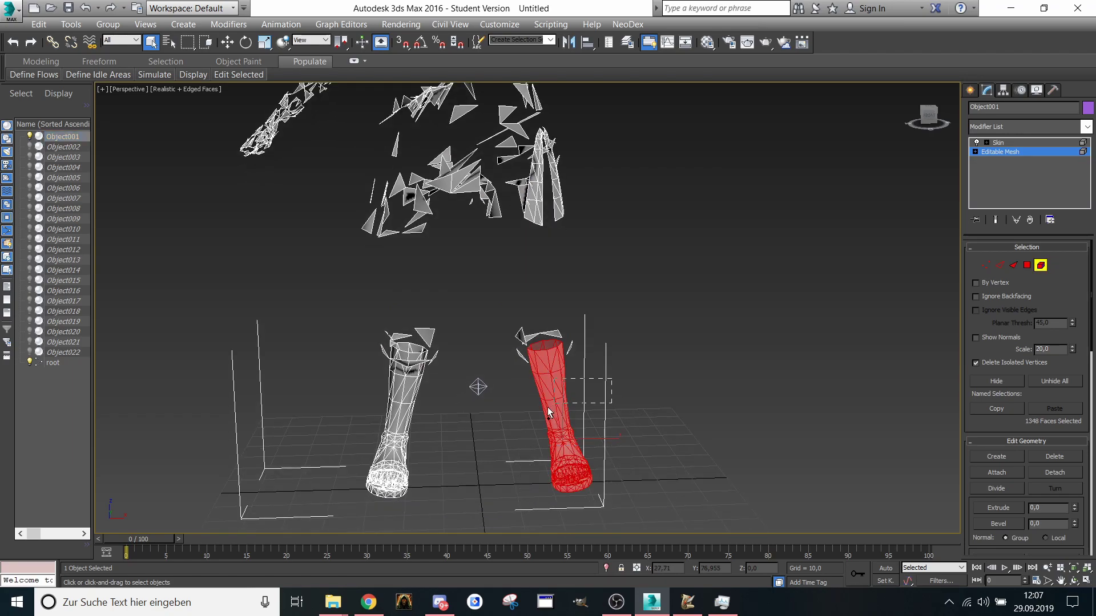
left_click(1064, 471)
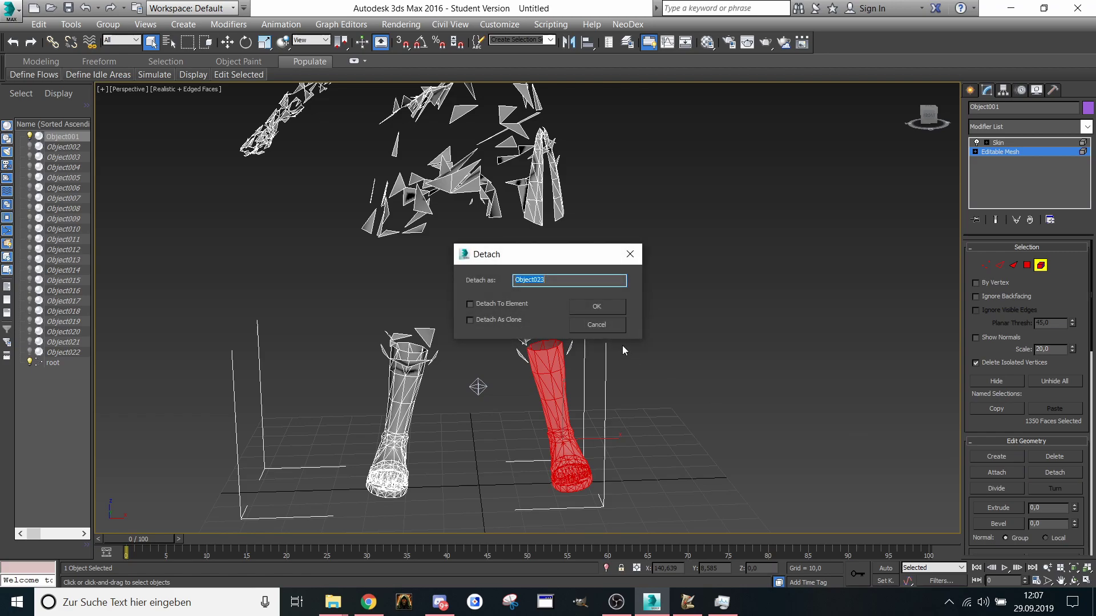
left_click(609, 305)
Step: Detach the other lower leg and foot as a separate object, and hide both detached lower legs
left_click_drag(453, 413, 352, 404)
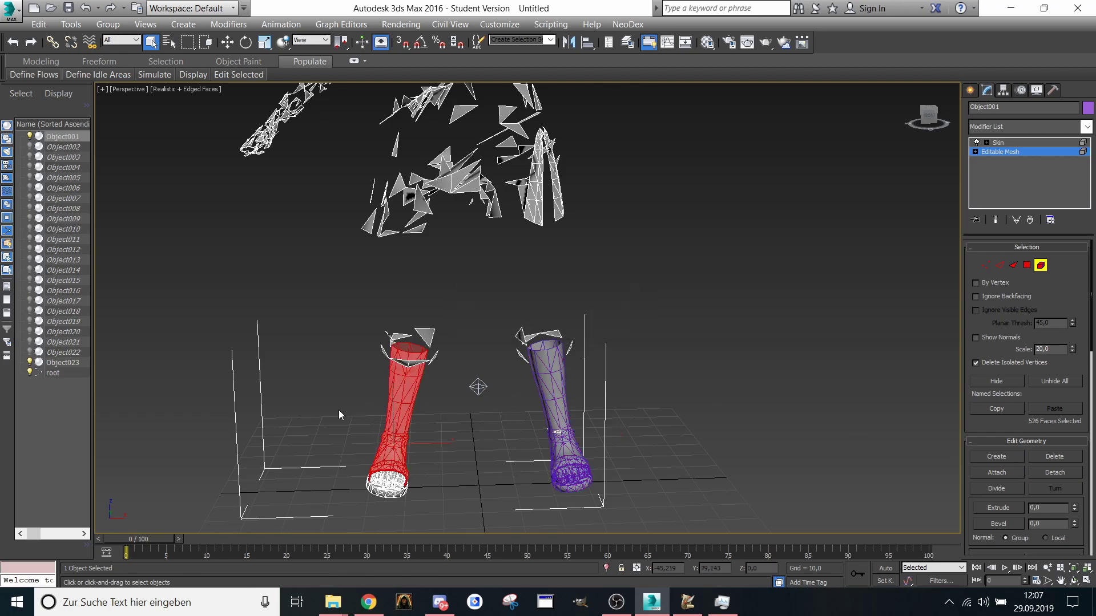
left_click_drag(458, 495, 397, 485, "ctrl")
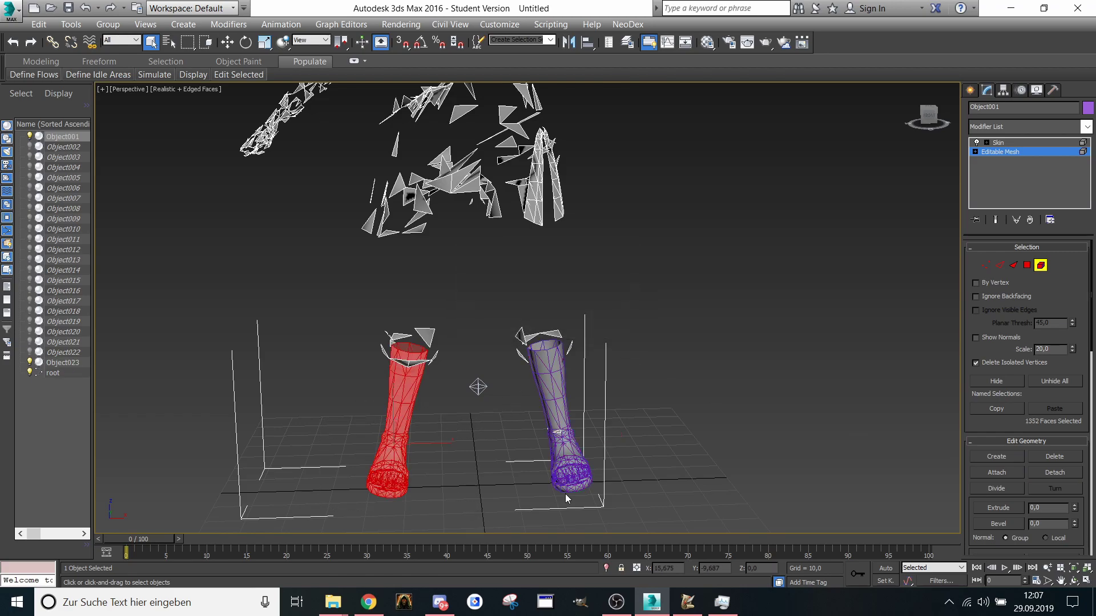
left_click(1070, 474)
left_click(600, 308)
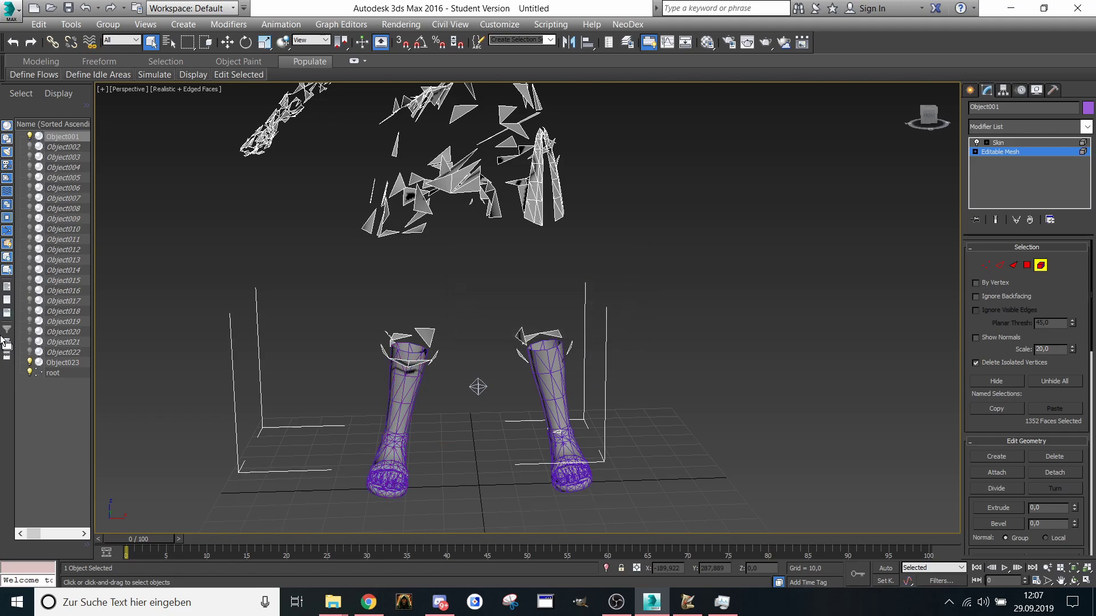
left_click(30, 362)
left_click(30, 372)
Step: Detach the two narrow hanging cloth strips at the hip from Object001 as one separate object
scroll(526, 341, "up", 6)
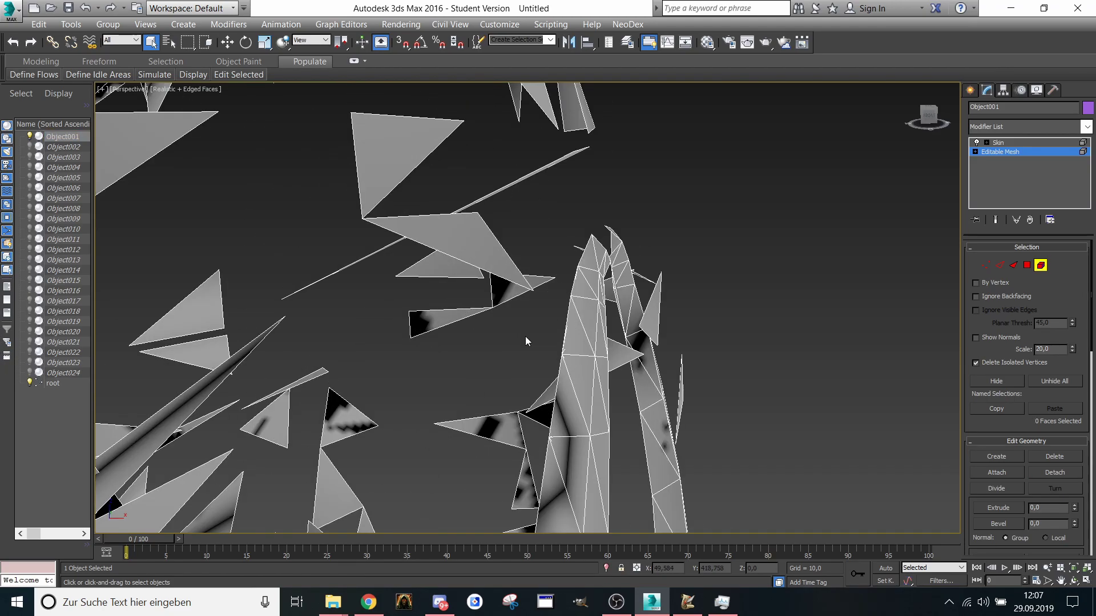
left_click(562, 348)
left_click(612, 289, "ctrl")
scroll(580, 329, "down", 8)
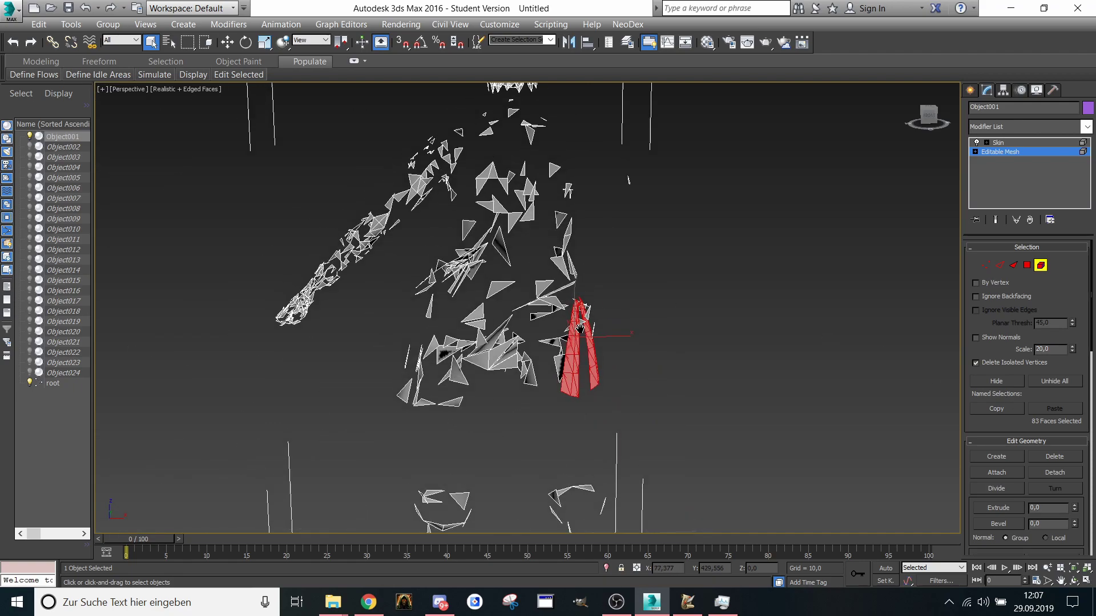
scroll(580, 329, "down", 2)
left_click(1056, 472)
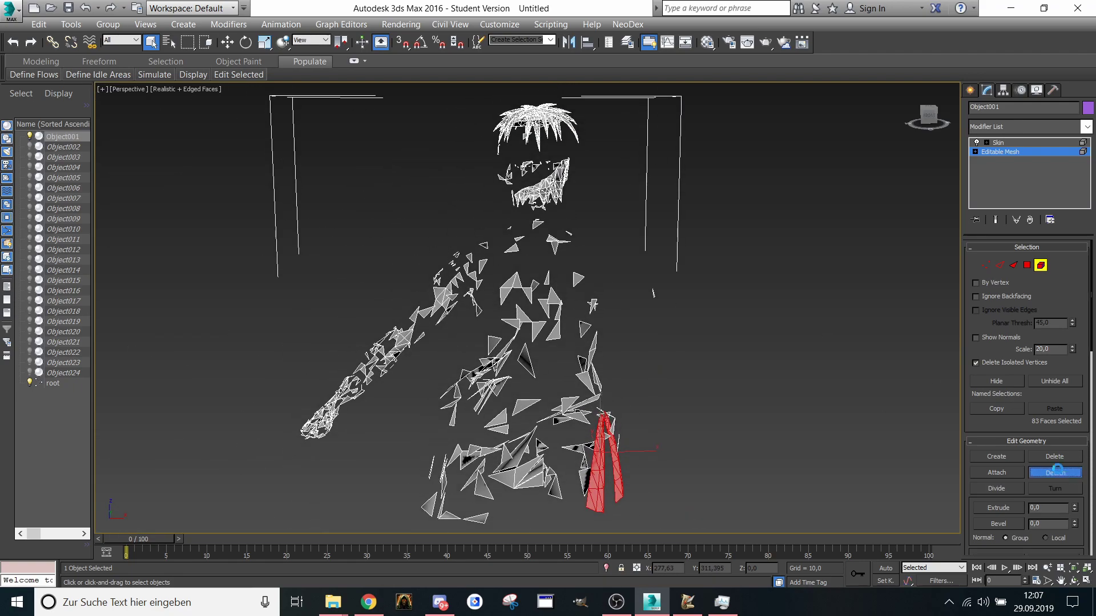
left_click(595, 305)
Step: Detach the spiky hair on top of the head from Object001 as a separate object
middle_click_drag(502, 172, 486, 286)
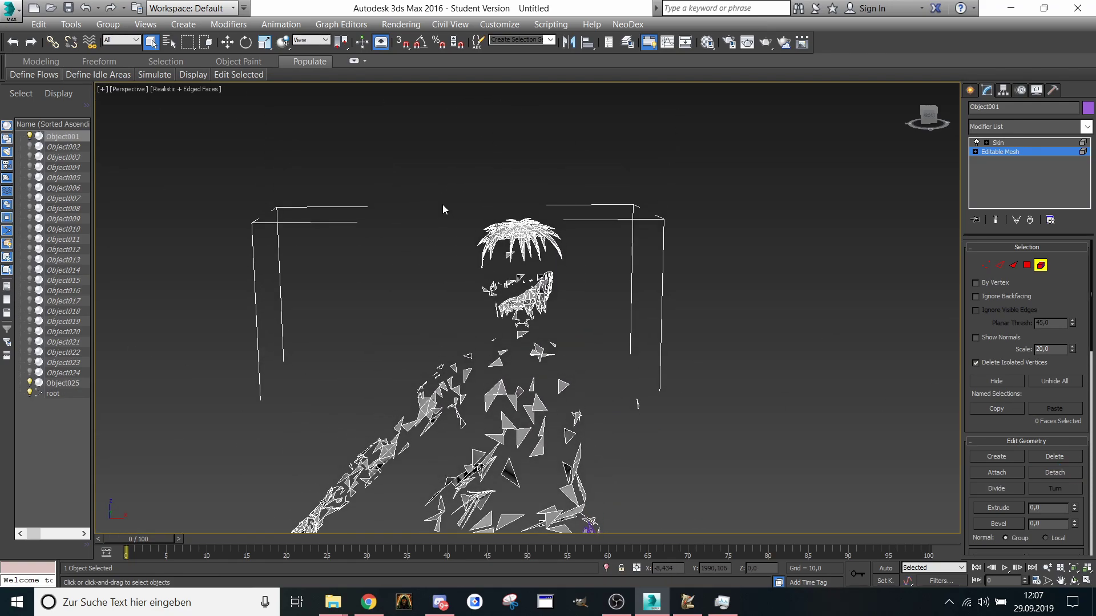
scroll(443, 209, "up", 3)
left_click_drag(455, 201, 600, 295)
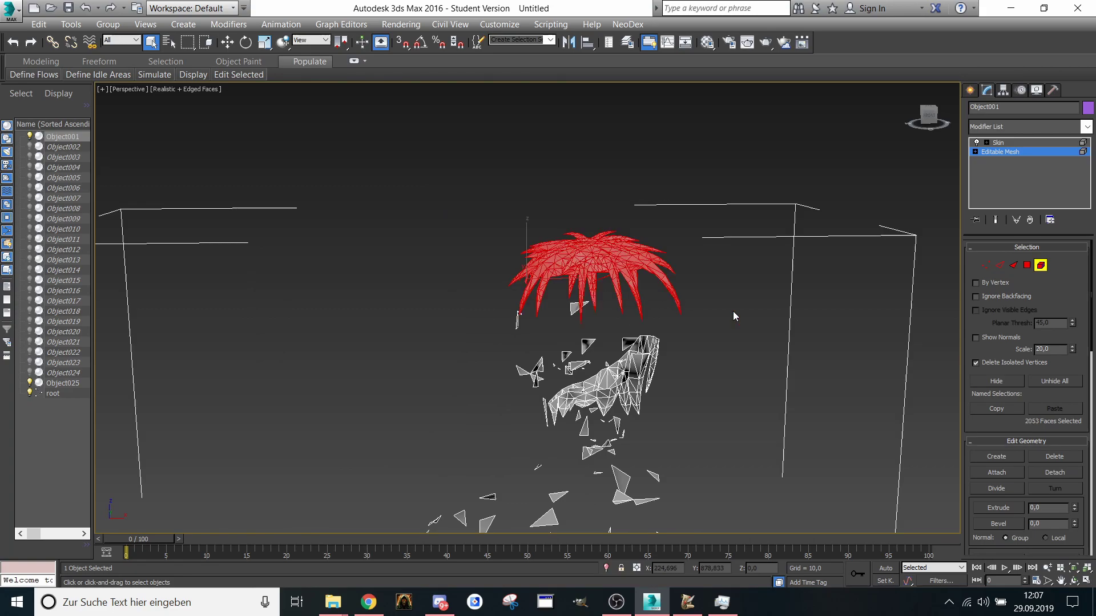
left_click(1055, 472)
left_click(597, 306)
Step: Unhide every hidden mesh part so that Object001 through Object026 are all displayed
scroll(605, 302, "down", 5)
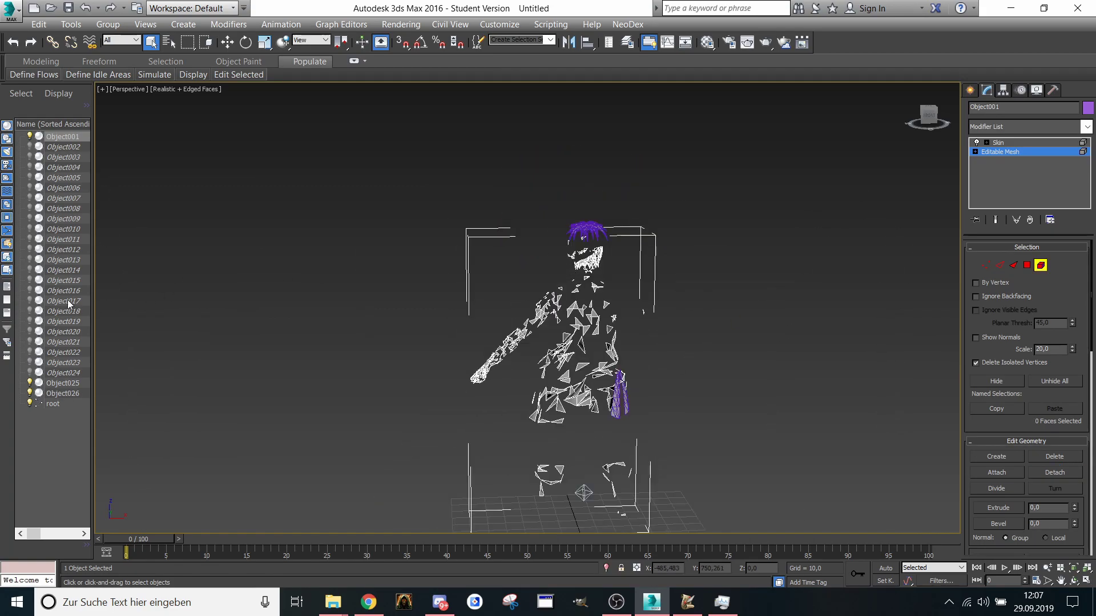
key("Caps_Lock")
key("Caps_Lock")
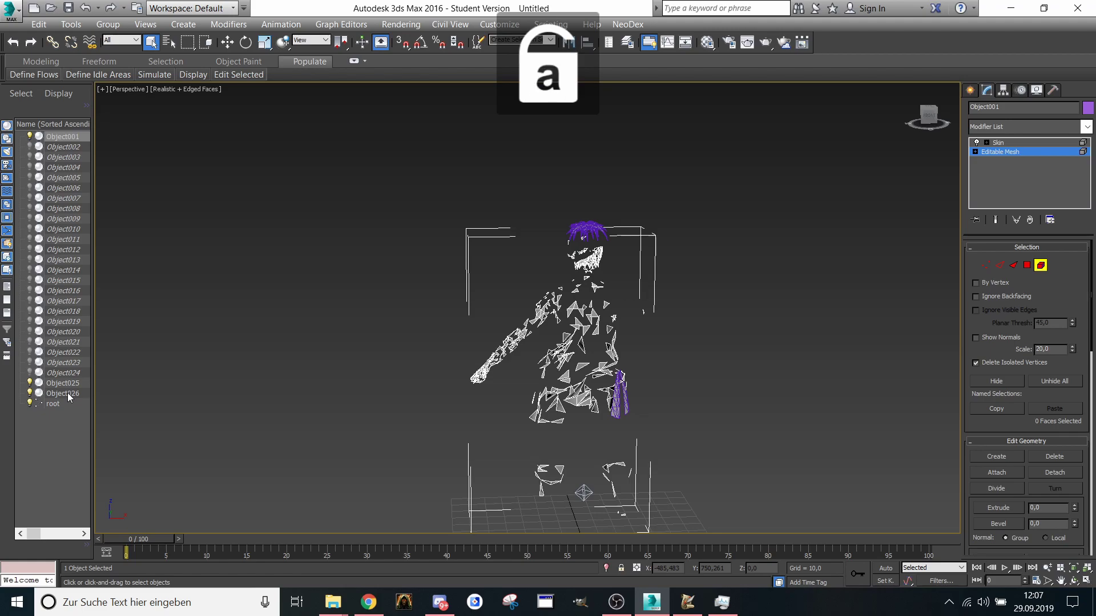
left_click(67, 393, "shift")
left_click(30, 364)
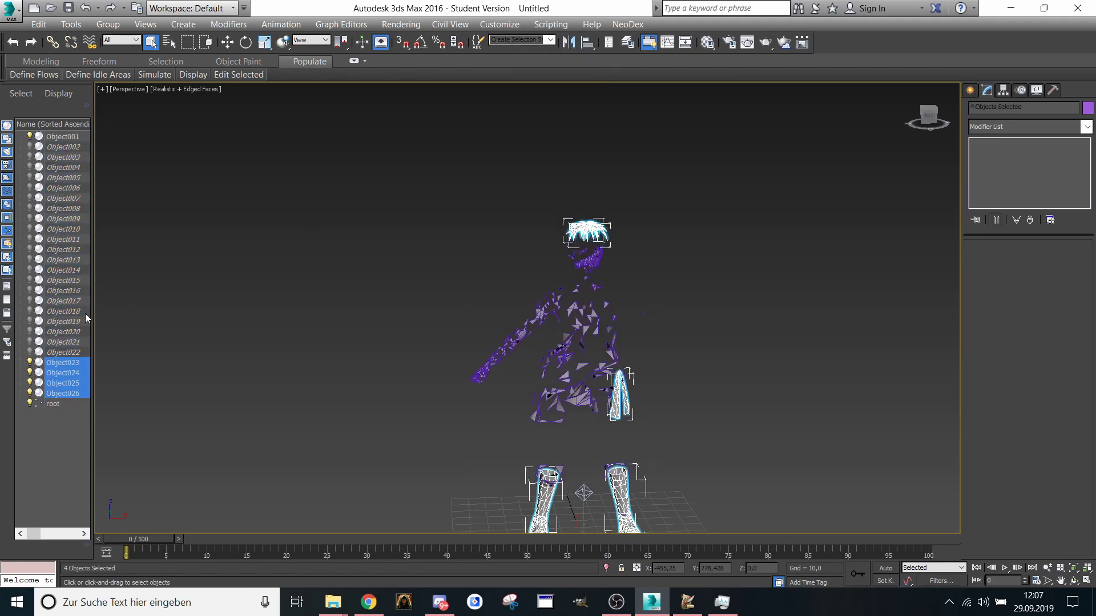
left_click(63, 137)
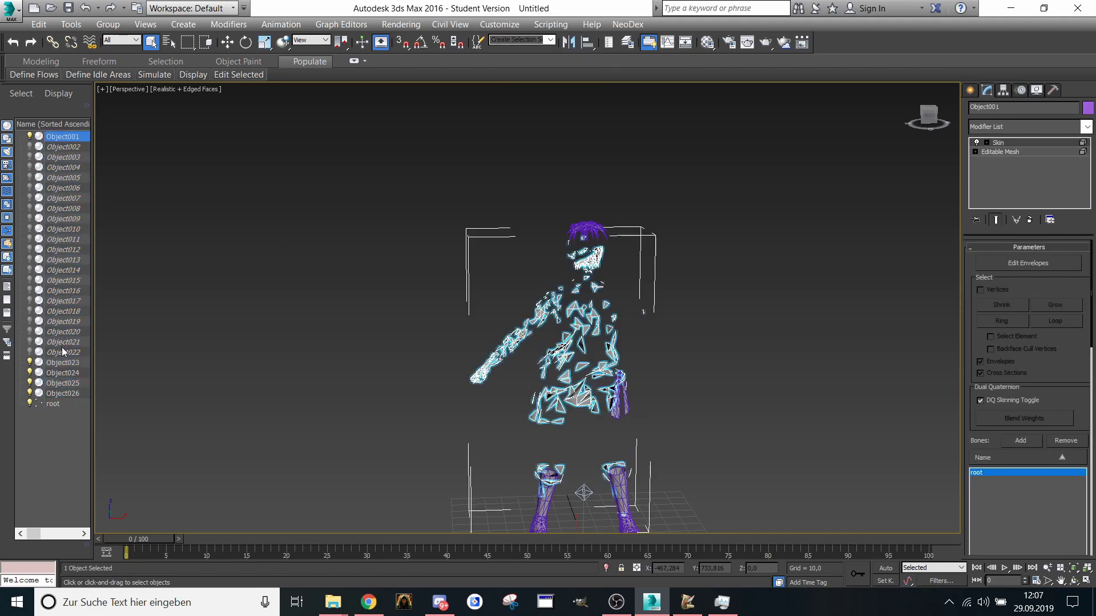
left_click(63, 393, "shift")
left_click(28, 300)
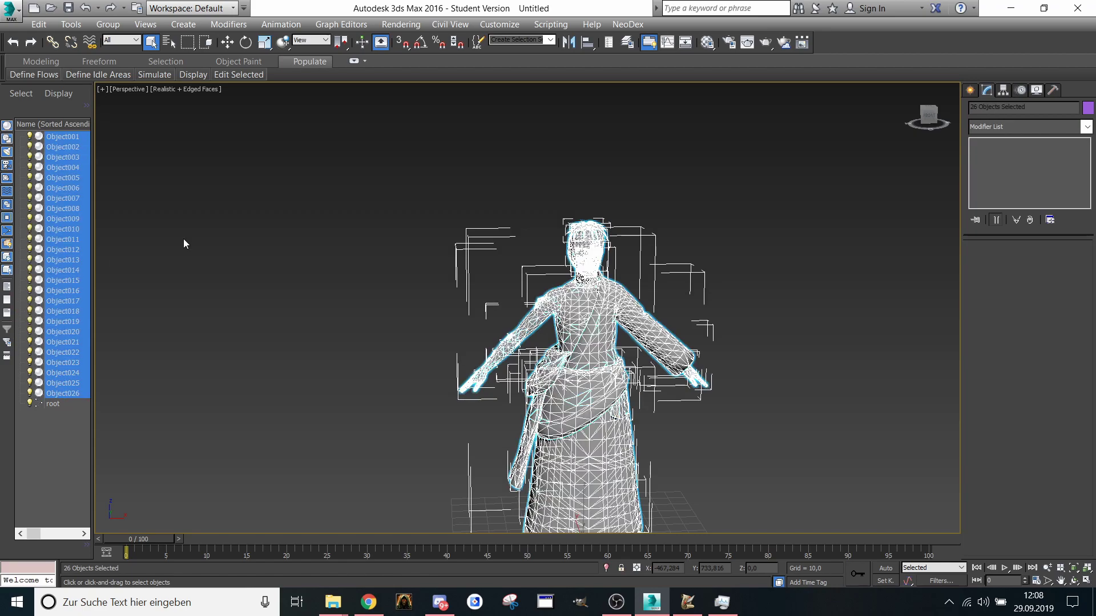
Step: Export the model with NeoDex in Standard Mode, with Fix normals and Export Smoothgroups off, overwriting DanzofreeArmHQ.mdx
left_click(183, 239)
left_click(628, 24)
left_click(656, 38)
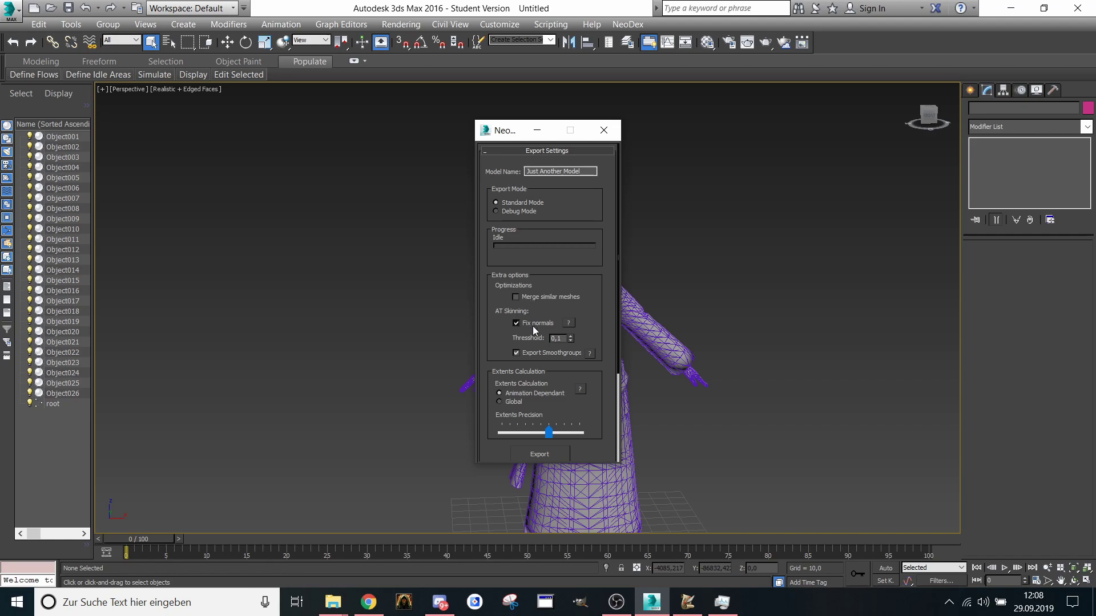
left_click(537, 455)
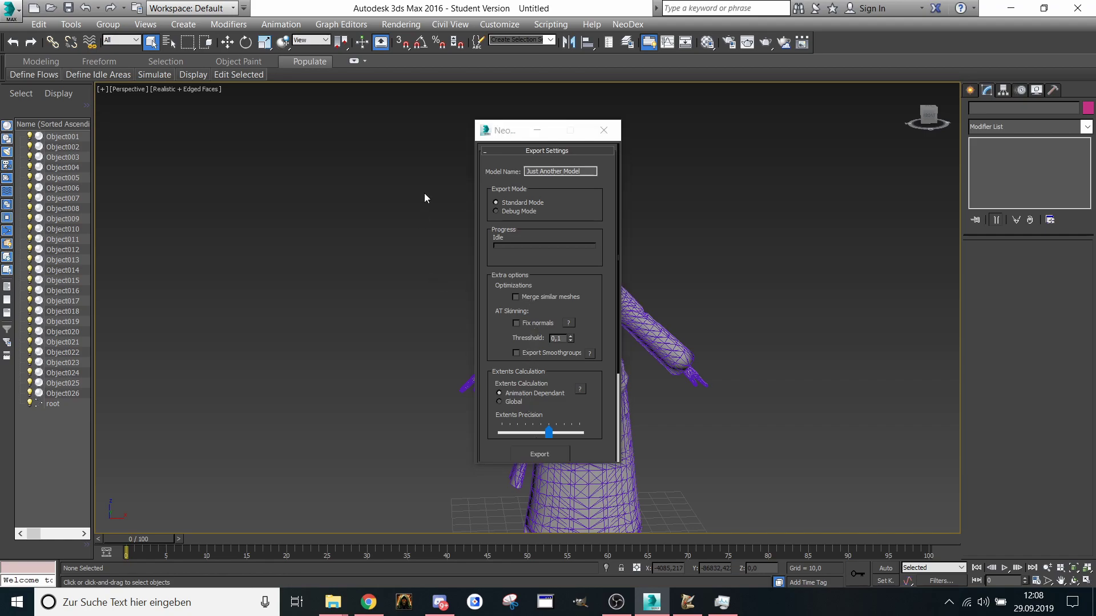
left_click(441, 119)
double_click(441, 118)
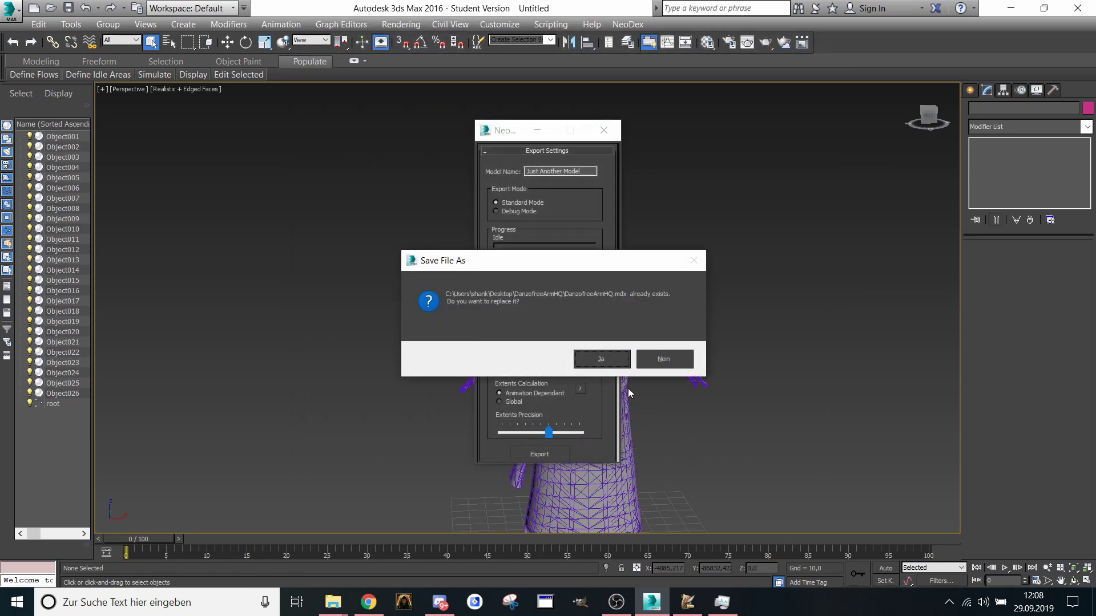
left_click(592, 357)
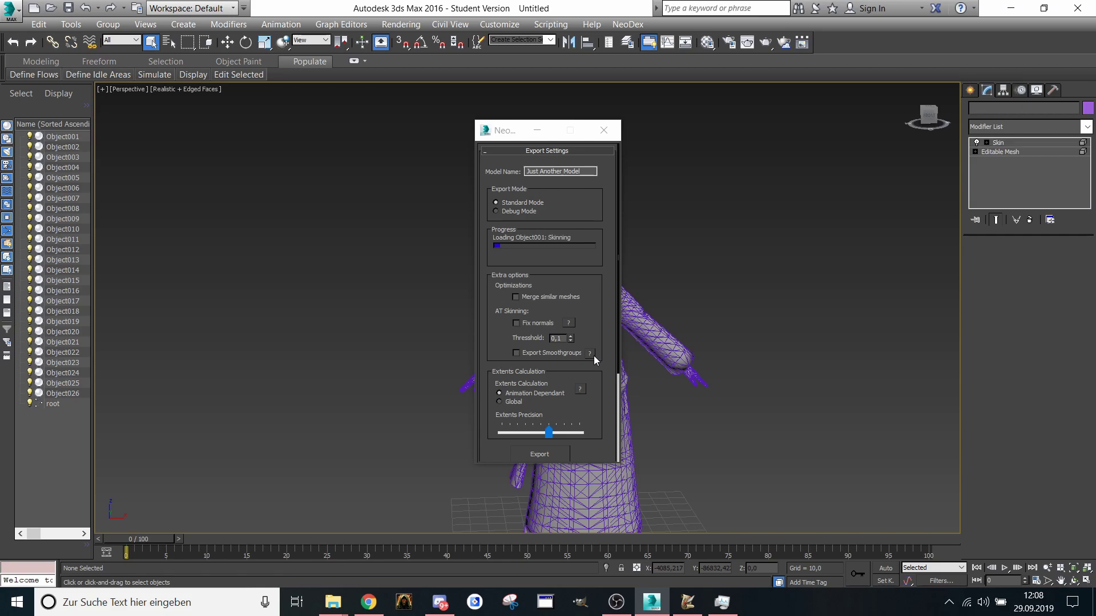